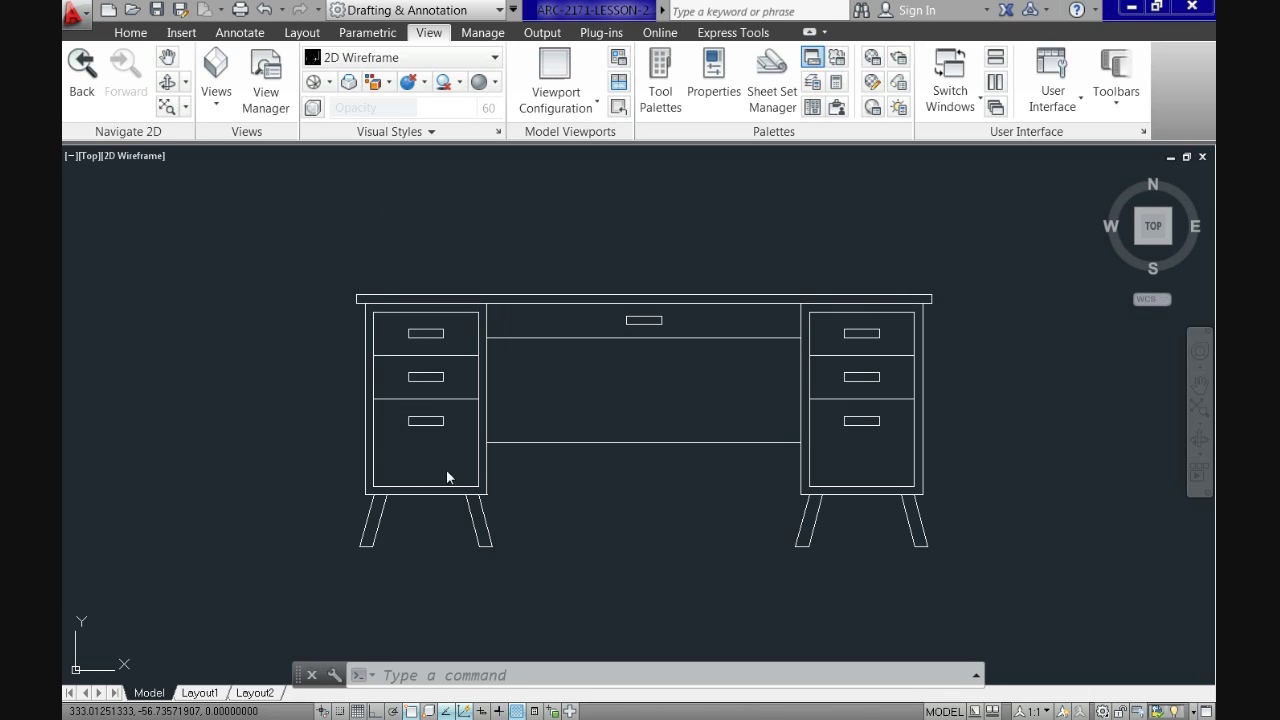
Create a new blank drawing from the acad.dwt template.
{"action": "left_click", "coordinate": [86, 22]}
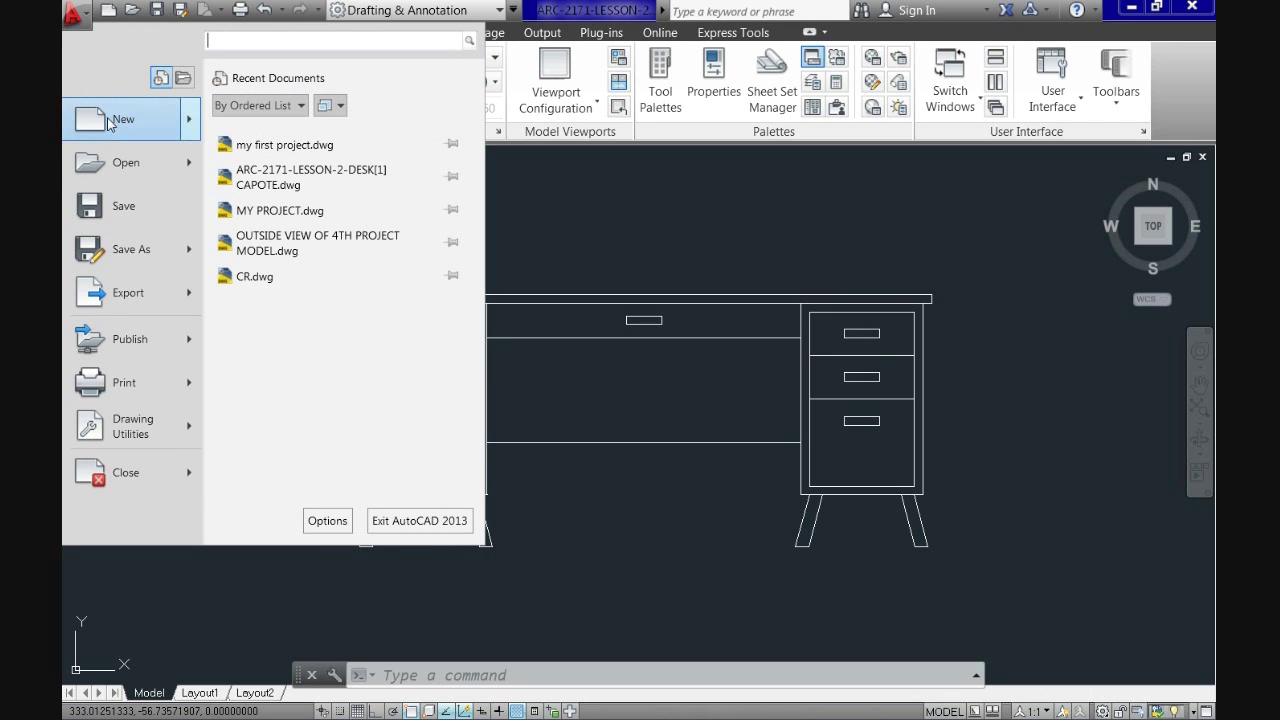
{"action": "mouse_move", "coordinate": [110, 124]}
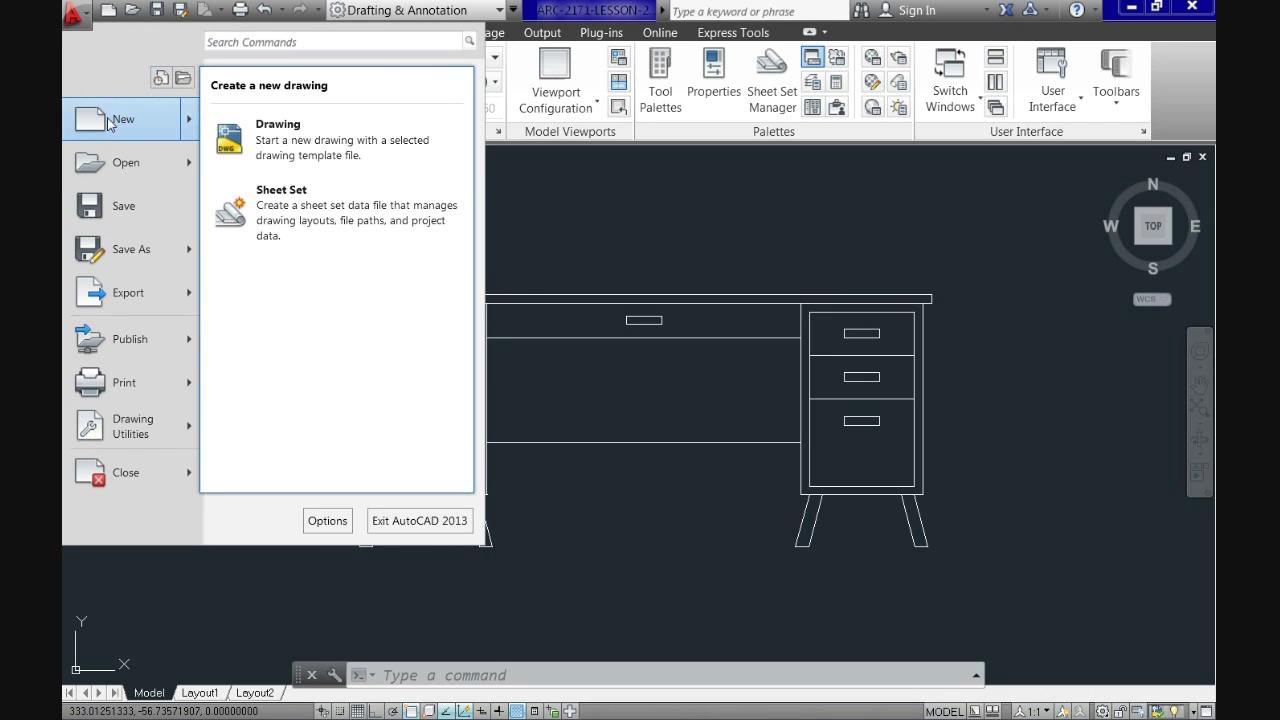
{"action": "left_click", "coordinate": [109, 116]}
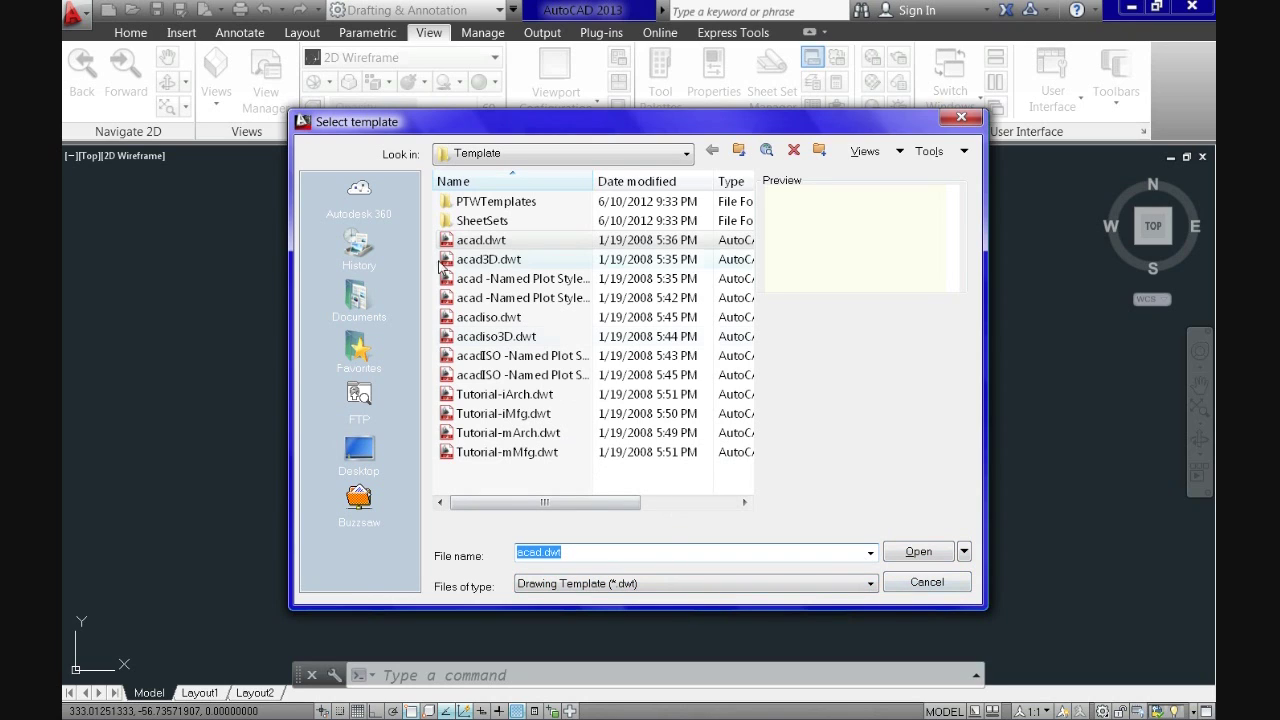
{"action": "left_click", "coordinate": [917, 552]}
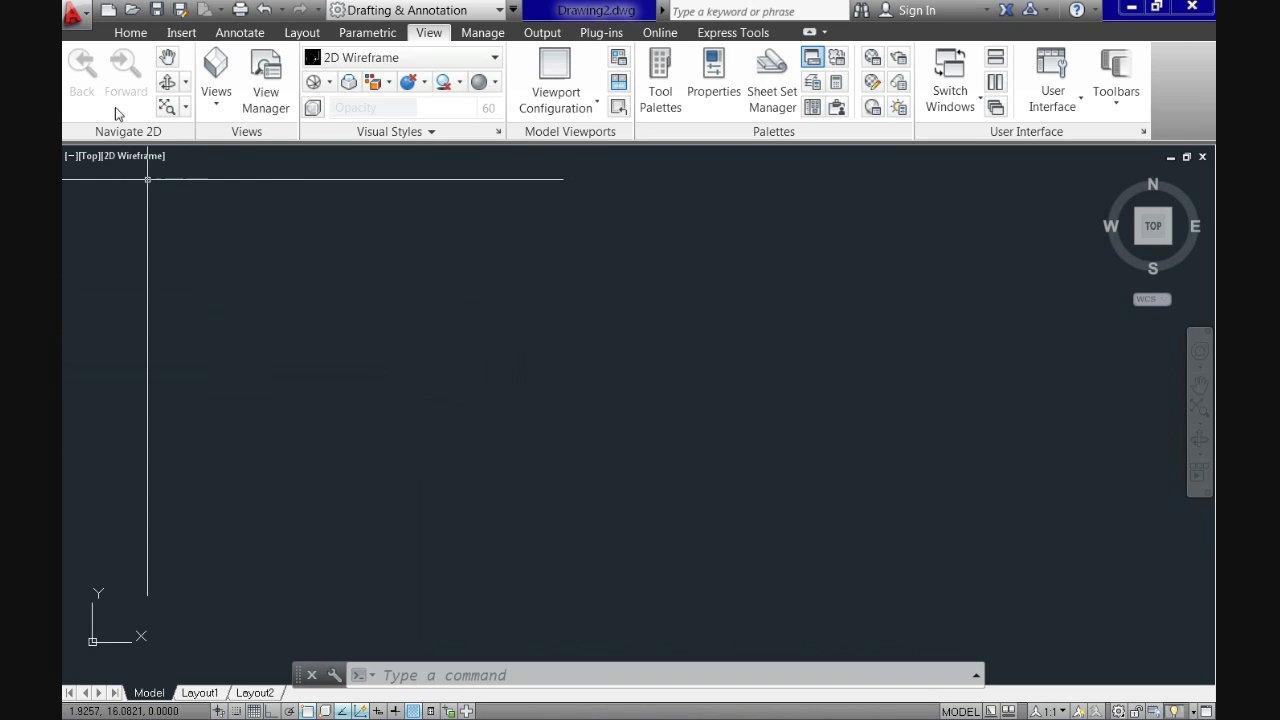
{"action": "left_click", "coordinate": [157, 12]}
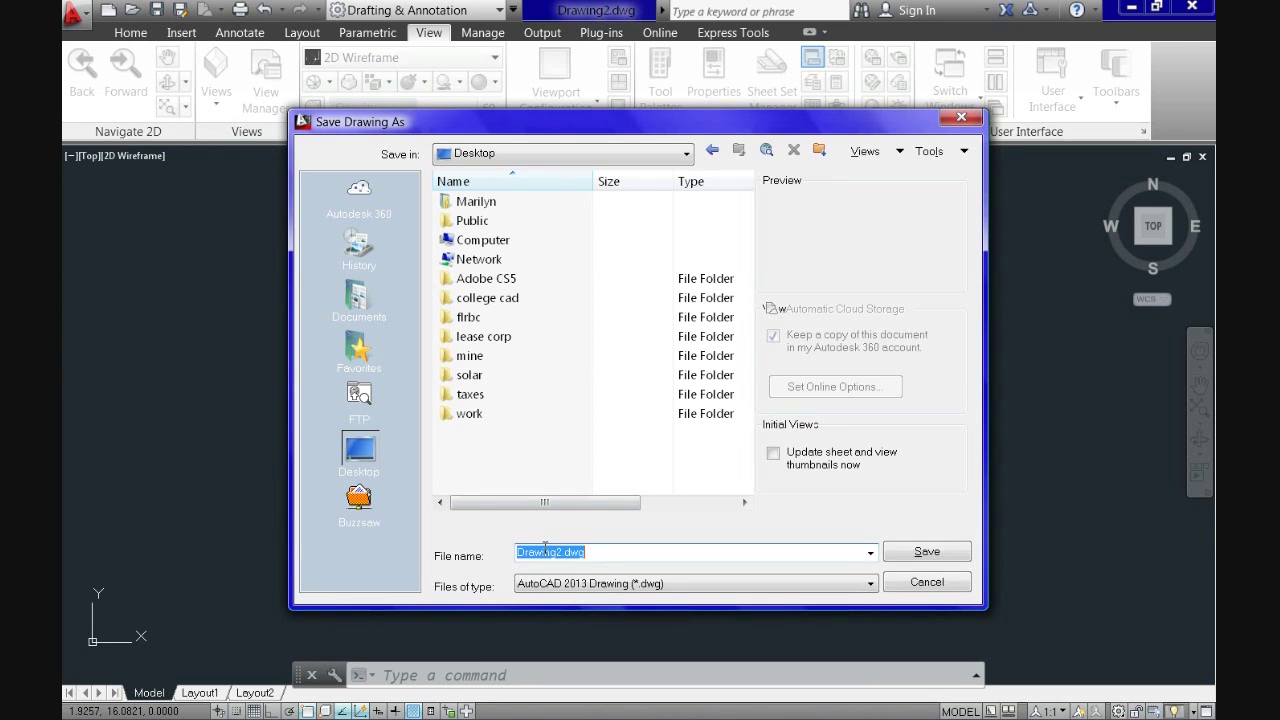
Save the drawing as 'my project' in AutoCAD 2013 Drawing (*.dwg) format.
{"action": "type", "text": "my project"}
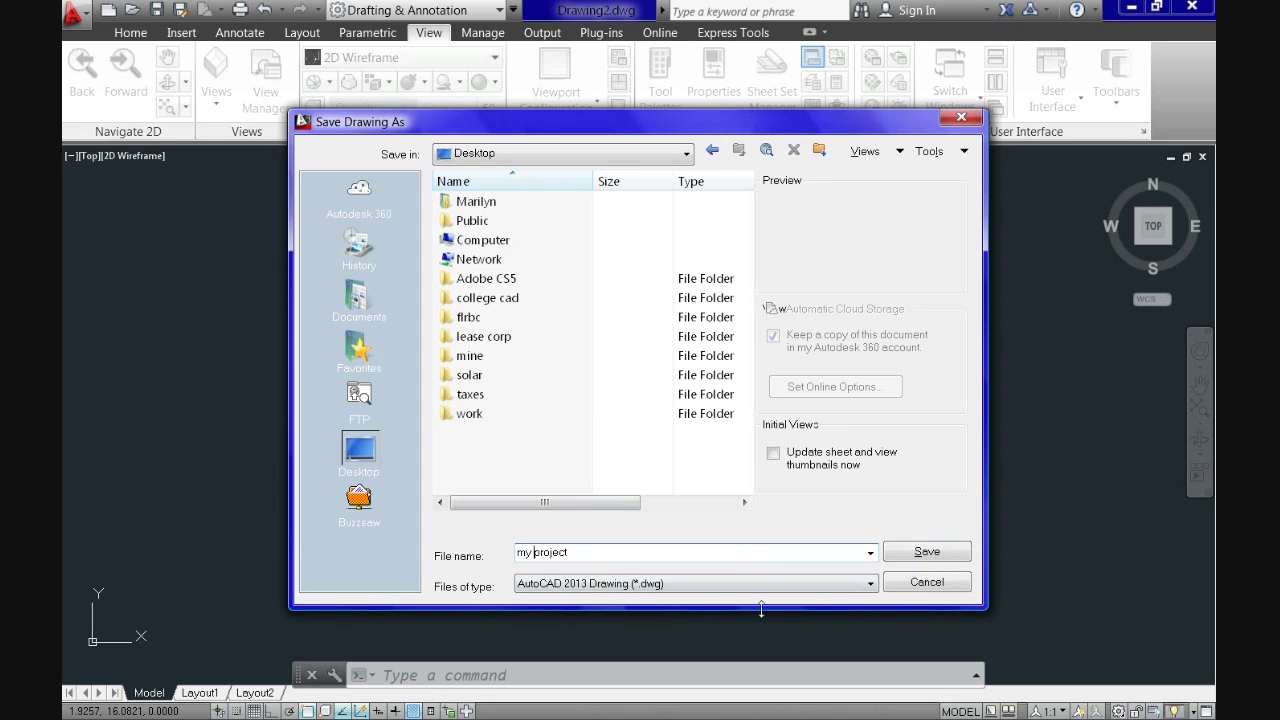
{"action": "left_click", "coordinate": [871, 583]}
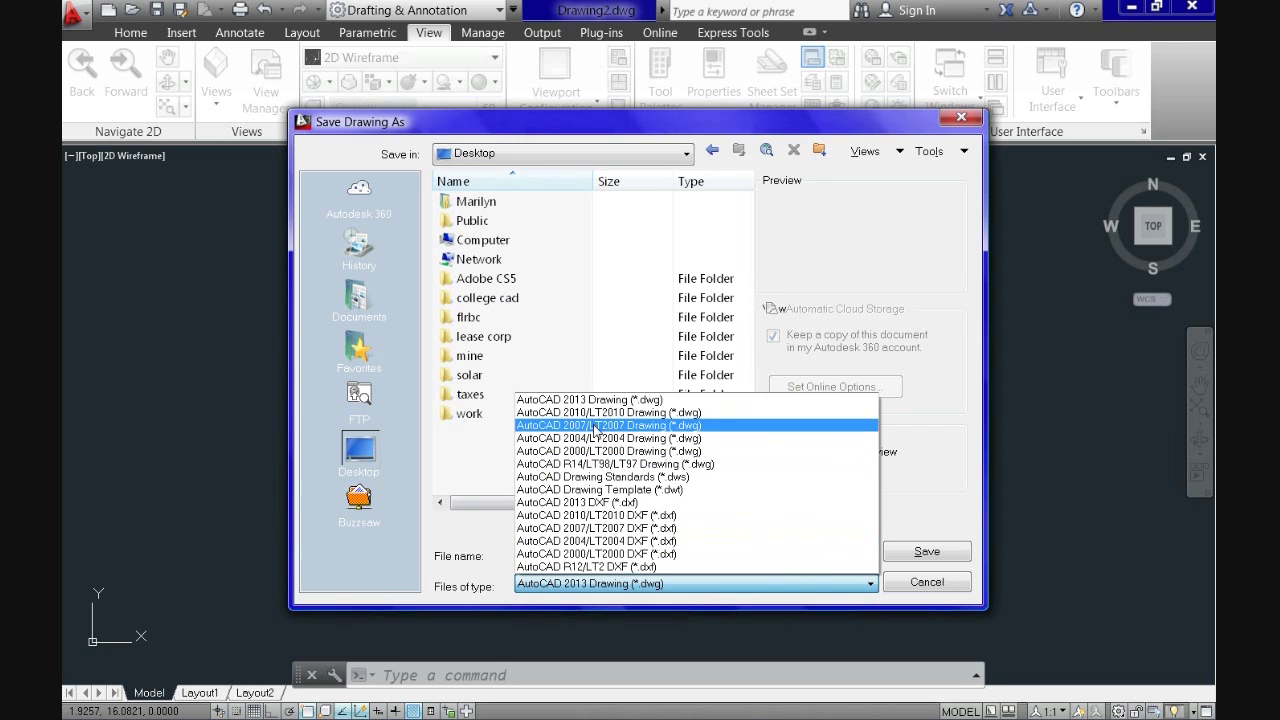
{"action": "left_click", "coordinate": [475, 540]}
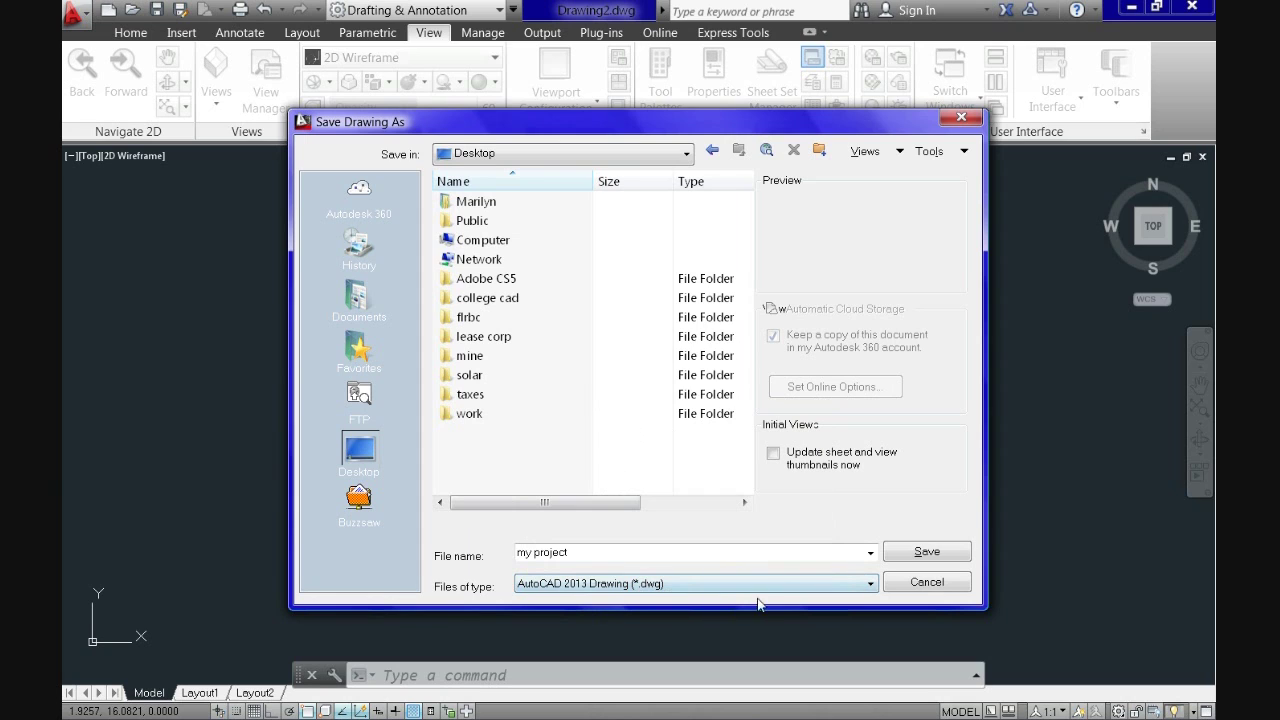
{"action": "left_click", "coordinate": [870, 584]}
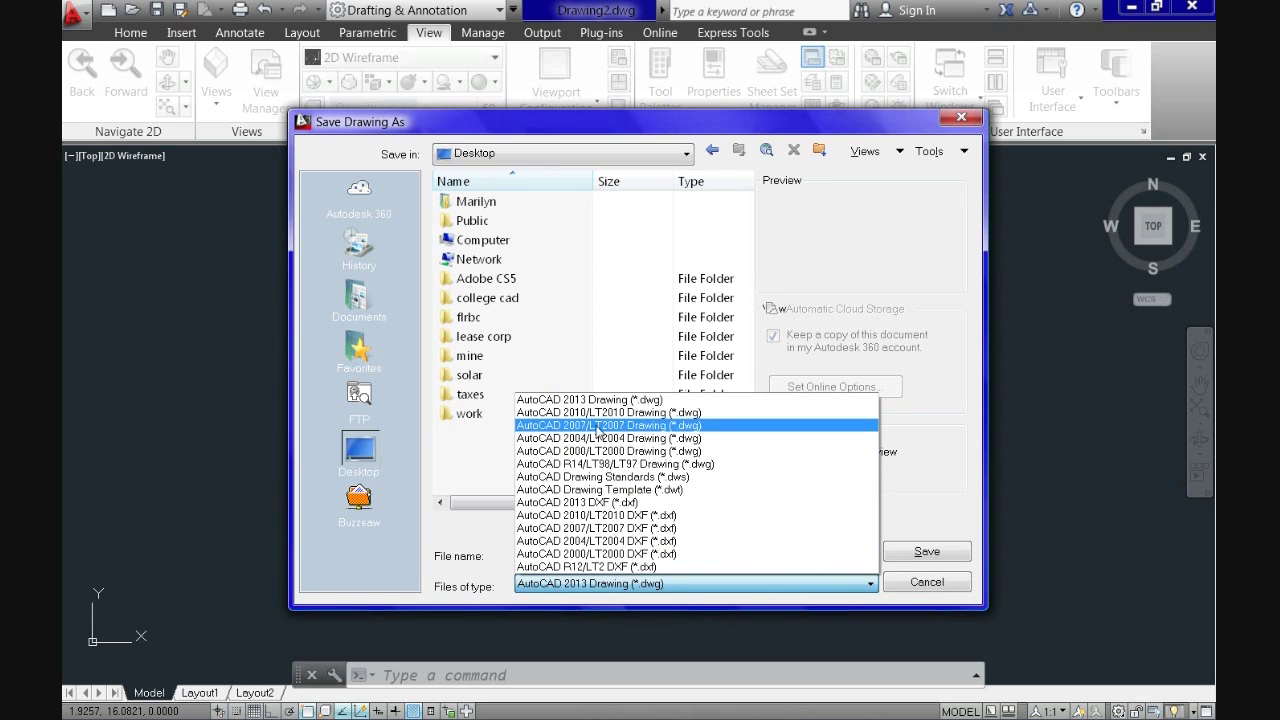
{"action": "left_click", "coordinate": [590, 399]}
{"action": "left_click", "coordinate": [922, 556]}
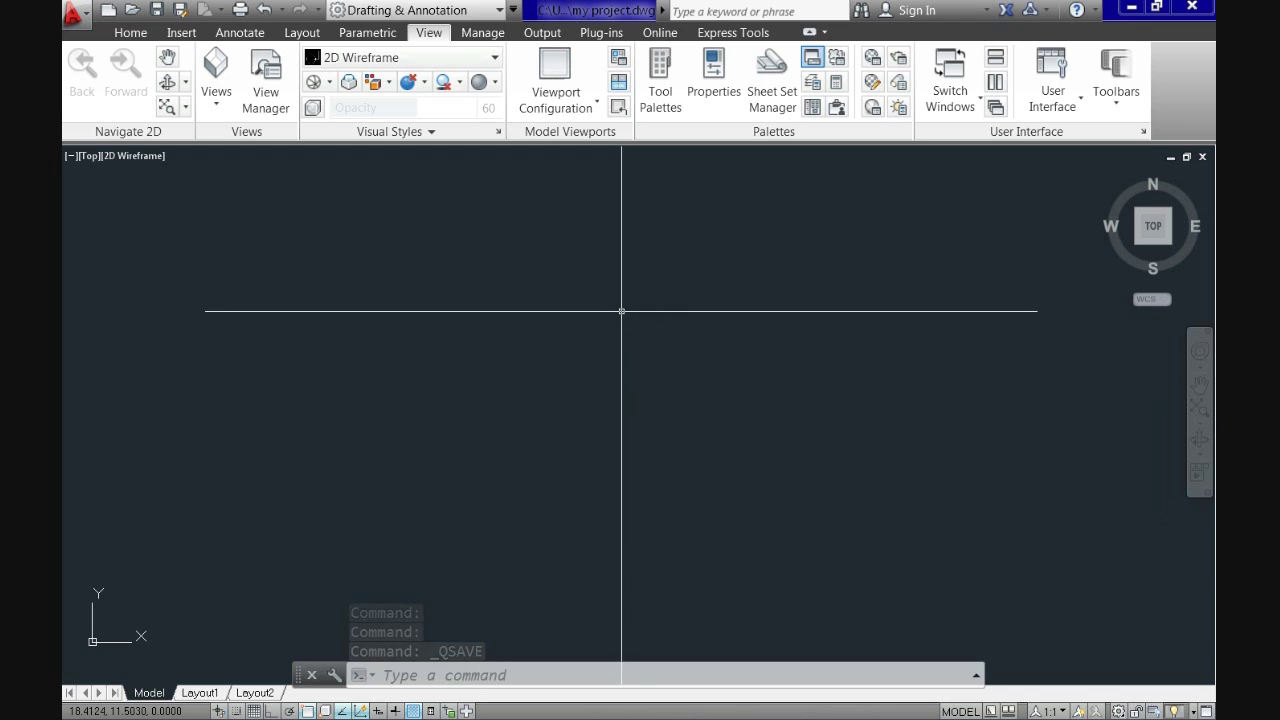
{"action": "left_click", "coordinate": [72, 12]}
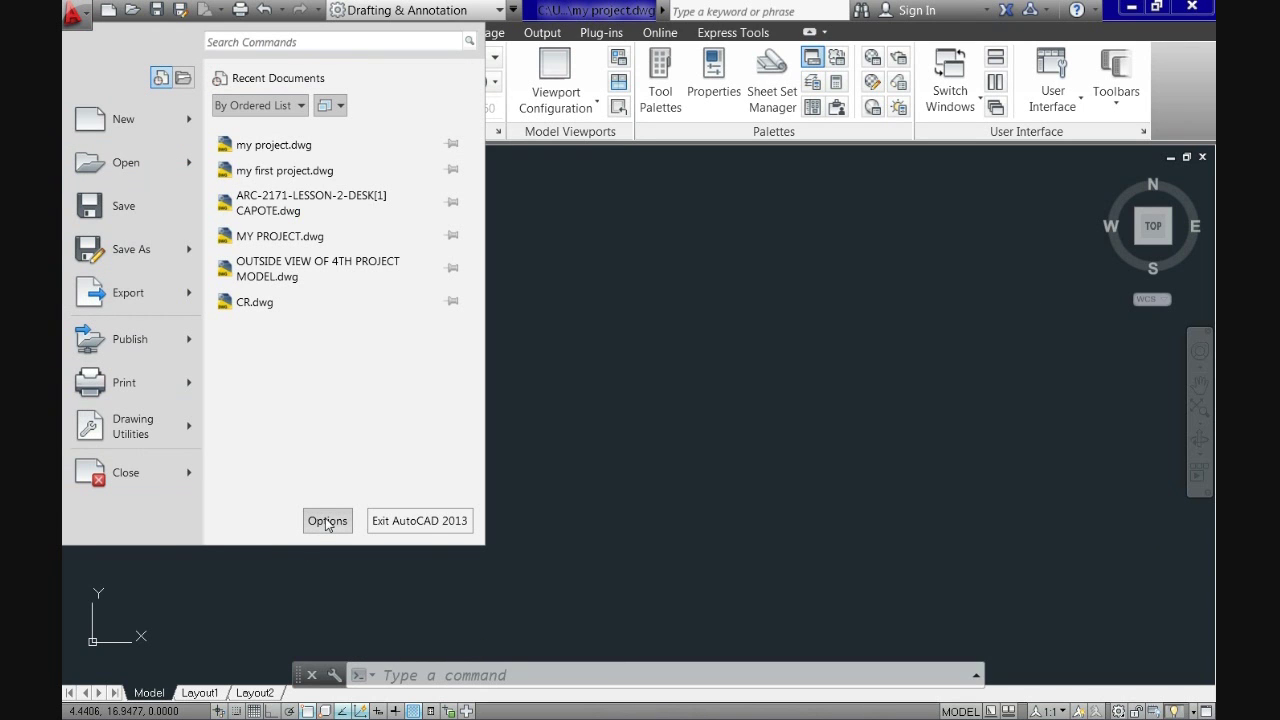
In Options under Open and Save, set minutes between automatic saves to 10 and apply.
{"action": "left_click", "coordinate": [327, 521]}
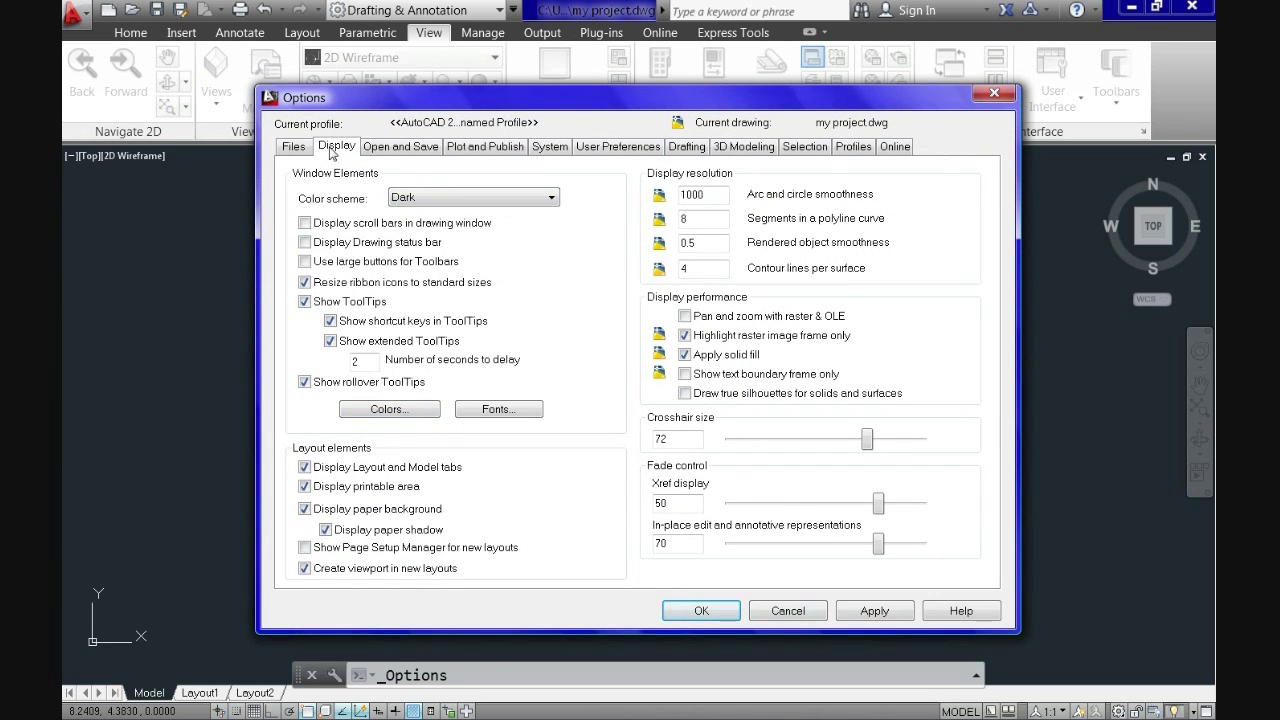
{"action": "left_click", "coordinate": [400, 148]}
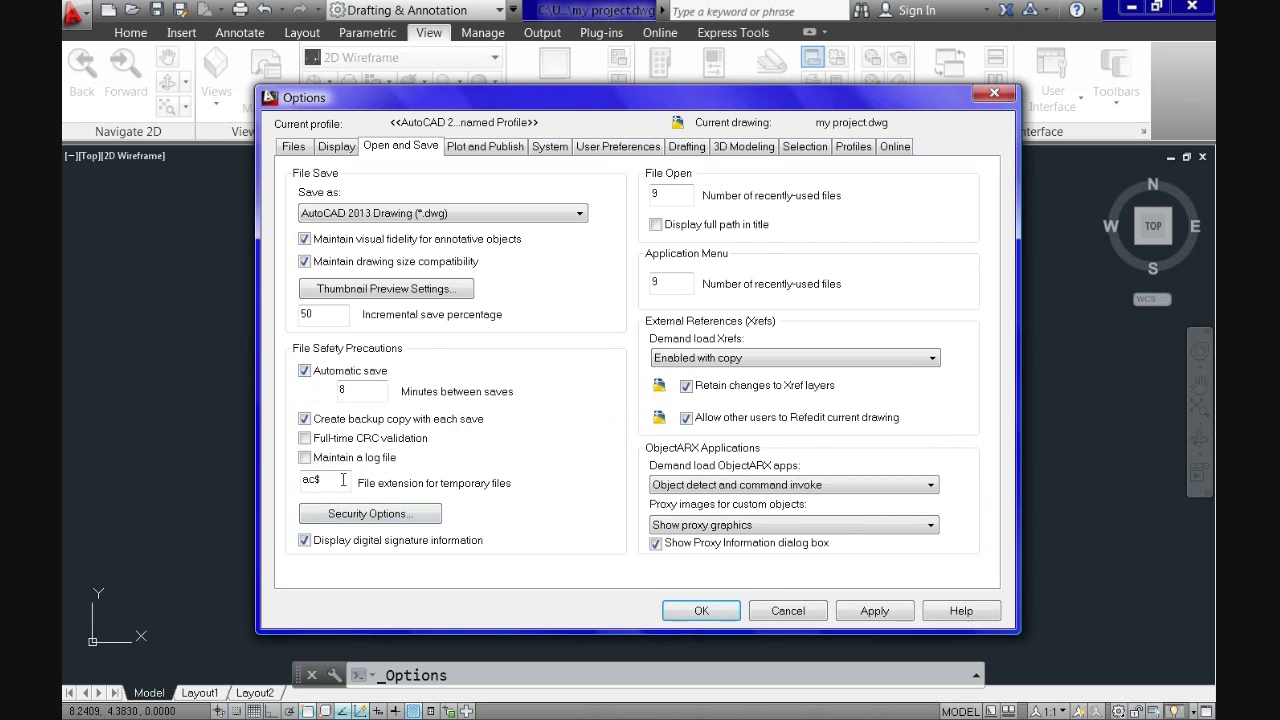
{"action": "left_click", "coordinate": [358, 390]}
{"action": "key", "text": "BackSpace"}
{"action": "left_click", "coordinate": [872, 613]}
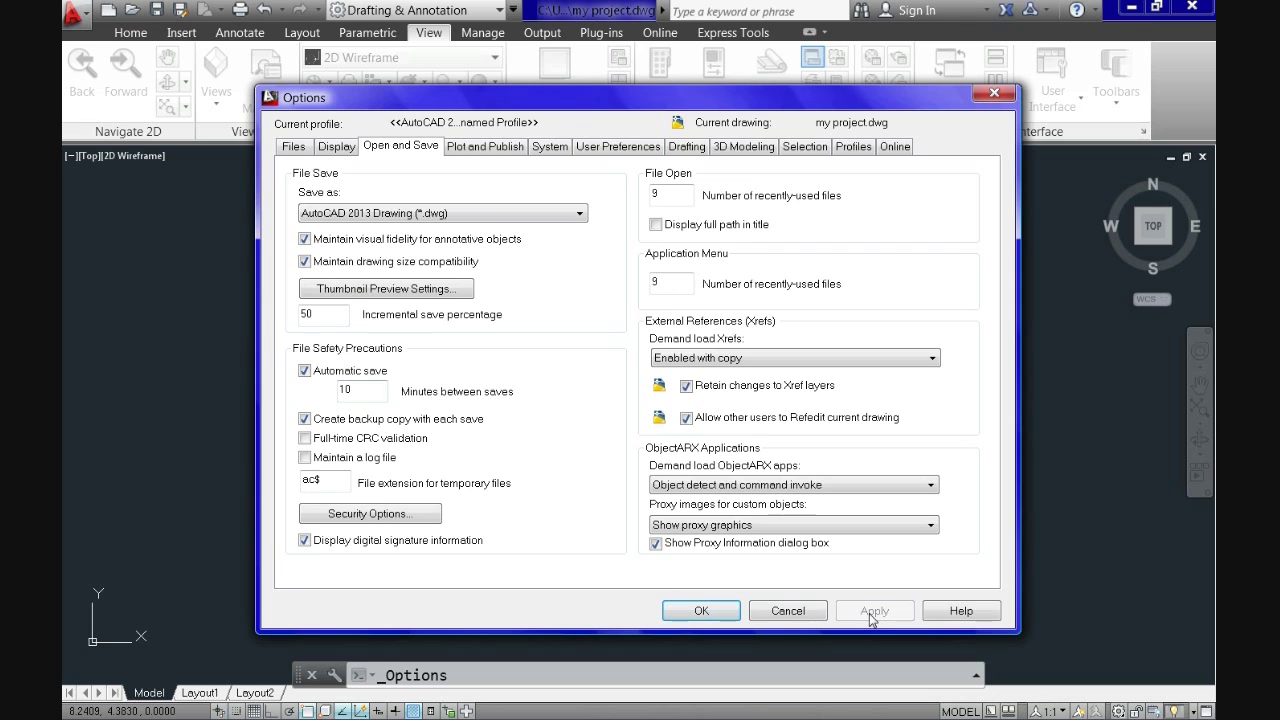
{"action": "left_click", "coordinate": [697, 608]}
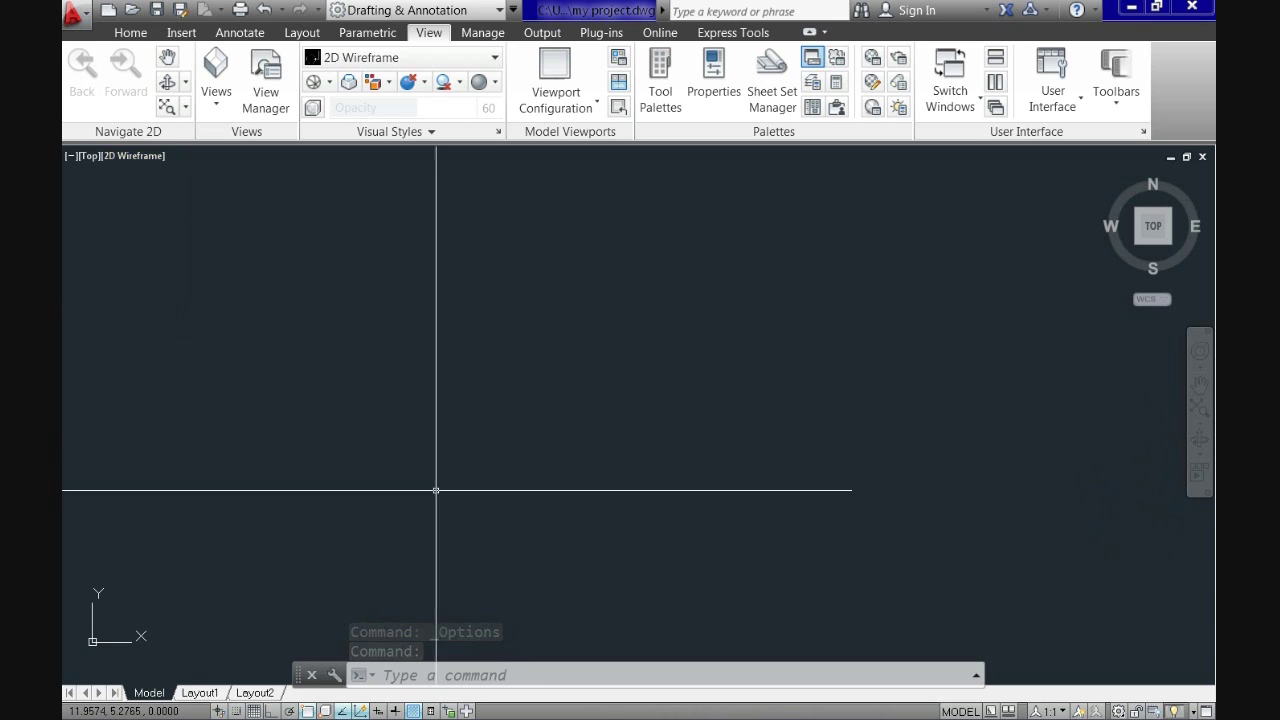
Reopen Options with the OPTION command to confirm the 10-minute autosave, then close it.
{"action": "type", "text": "o"}
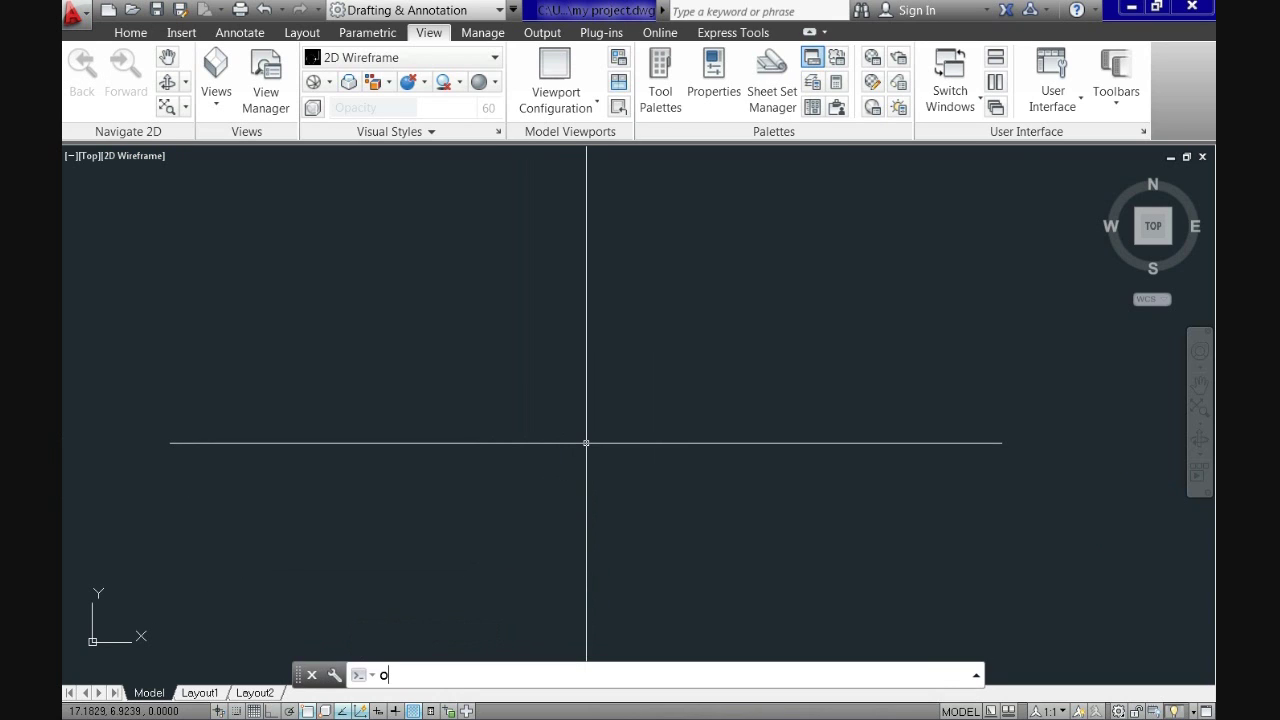
{"action": "type", "text": "pt"}
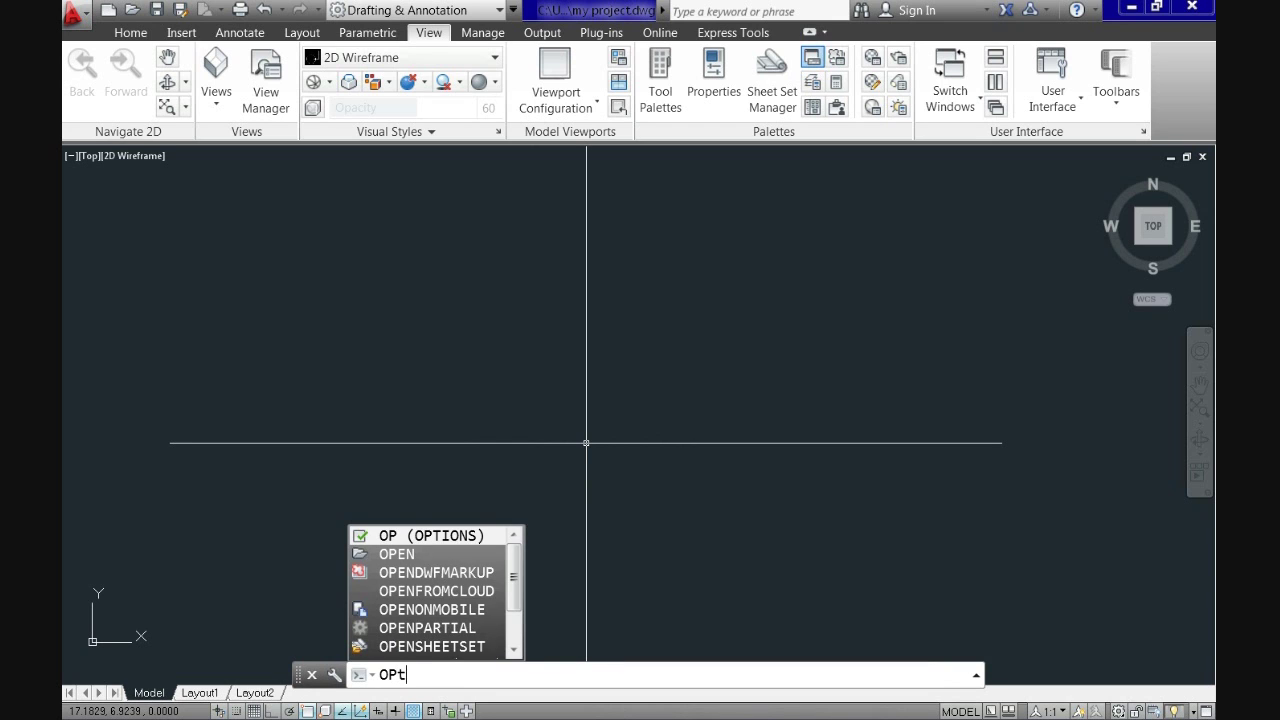
{"action": "type", "text": "ion"}
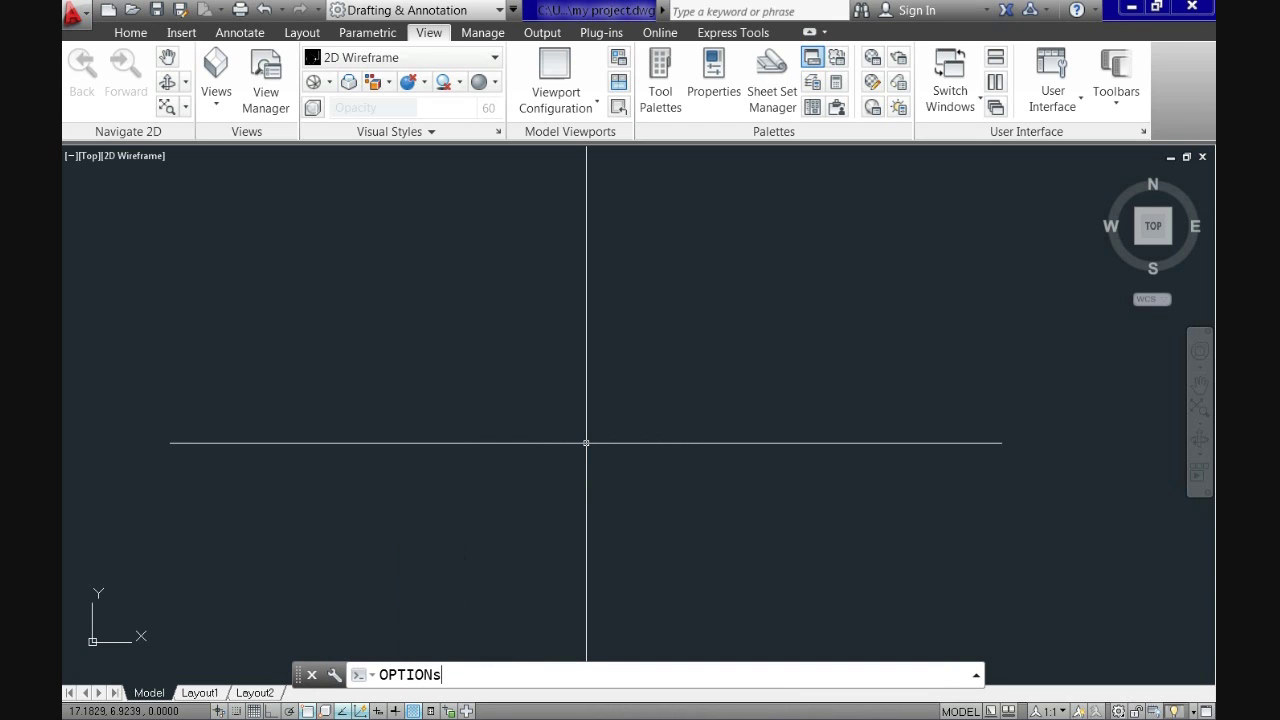
{"action": "key", "text": "Return"}
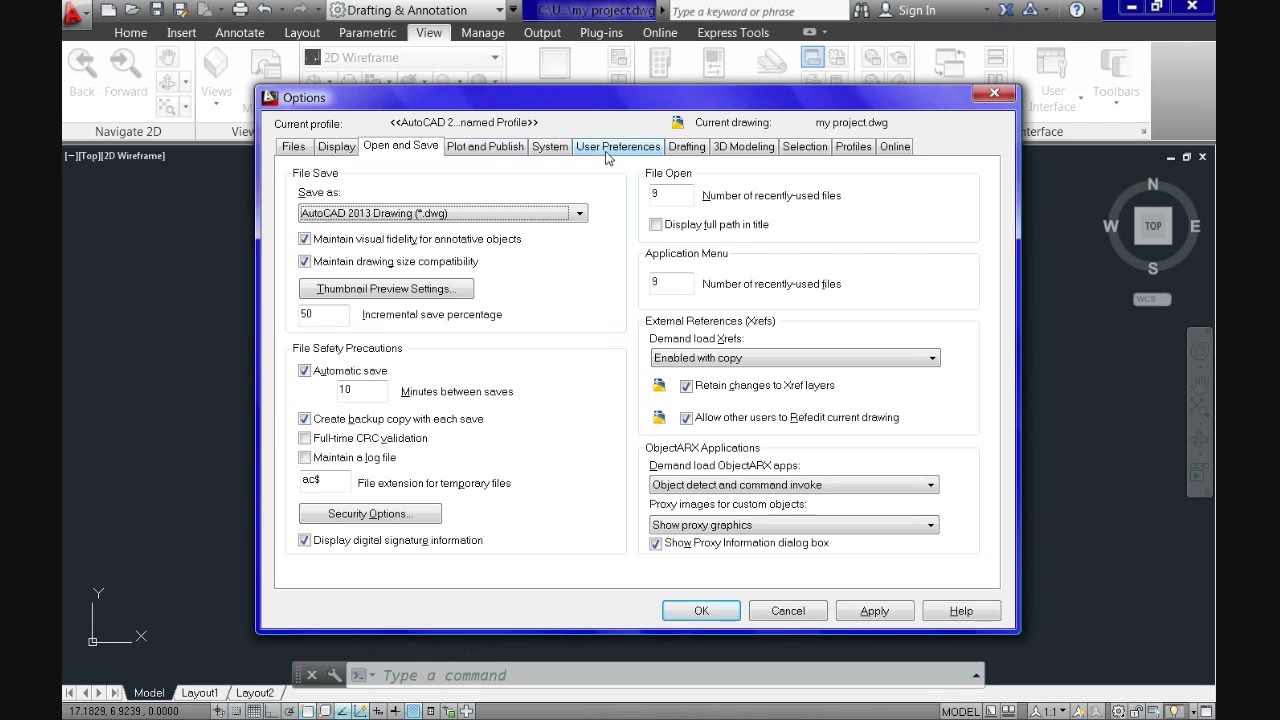
{"action": "left_click", "coordinate": [690, 612]}
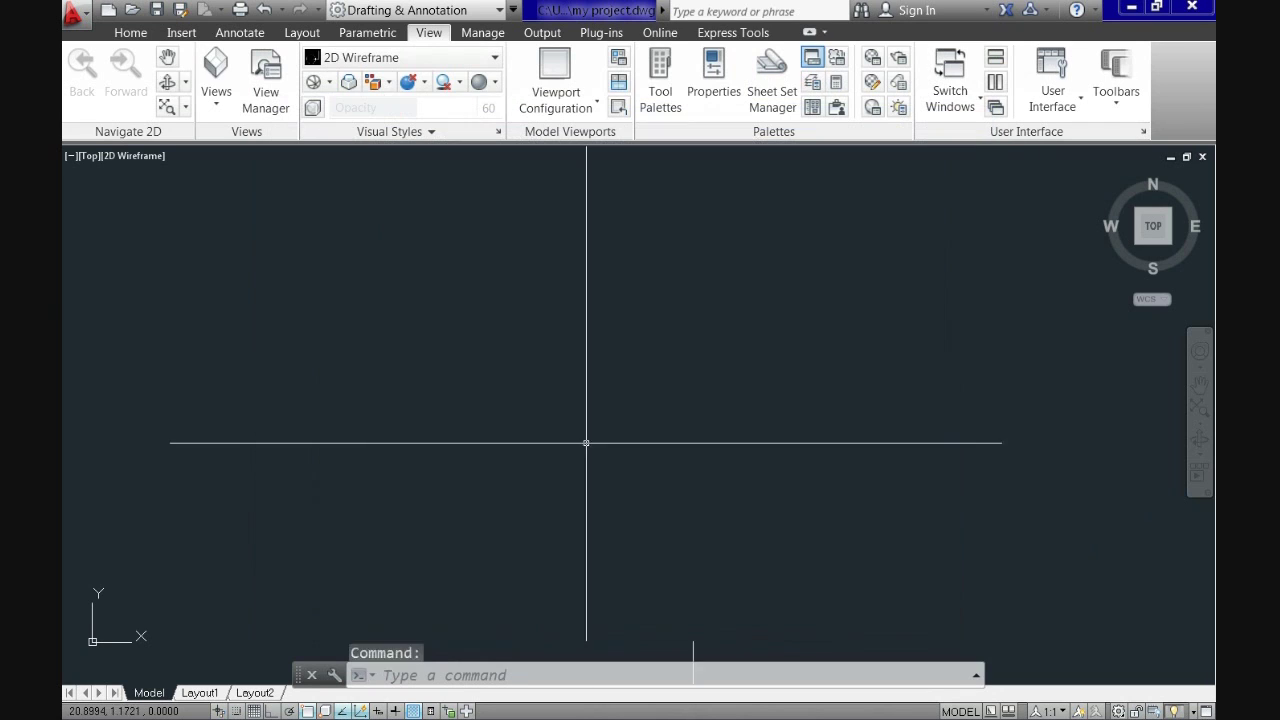
Open the Drawing Recovery Manager from Drawing Utilities and expand the my project backup entry.
{"action": "left_click", "coordinate": [76, 12]}
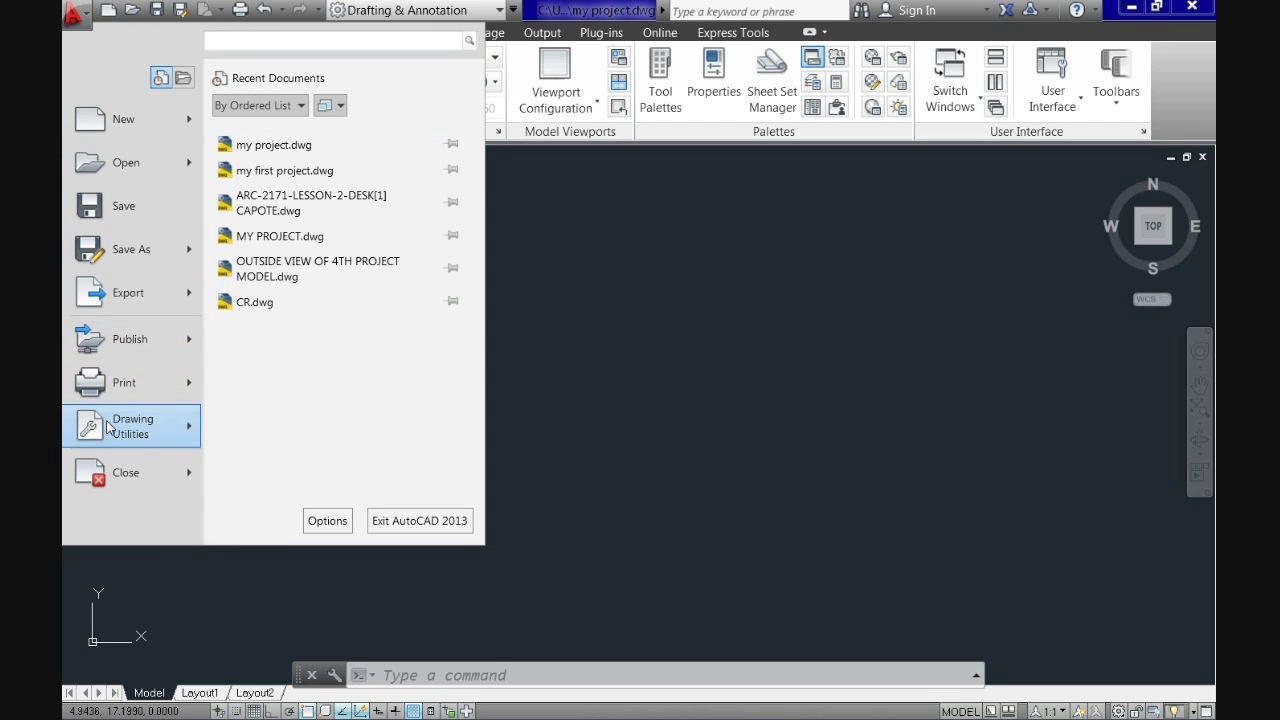
{"action": "mouse_move", "coordinate": [132, 437]}
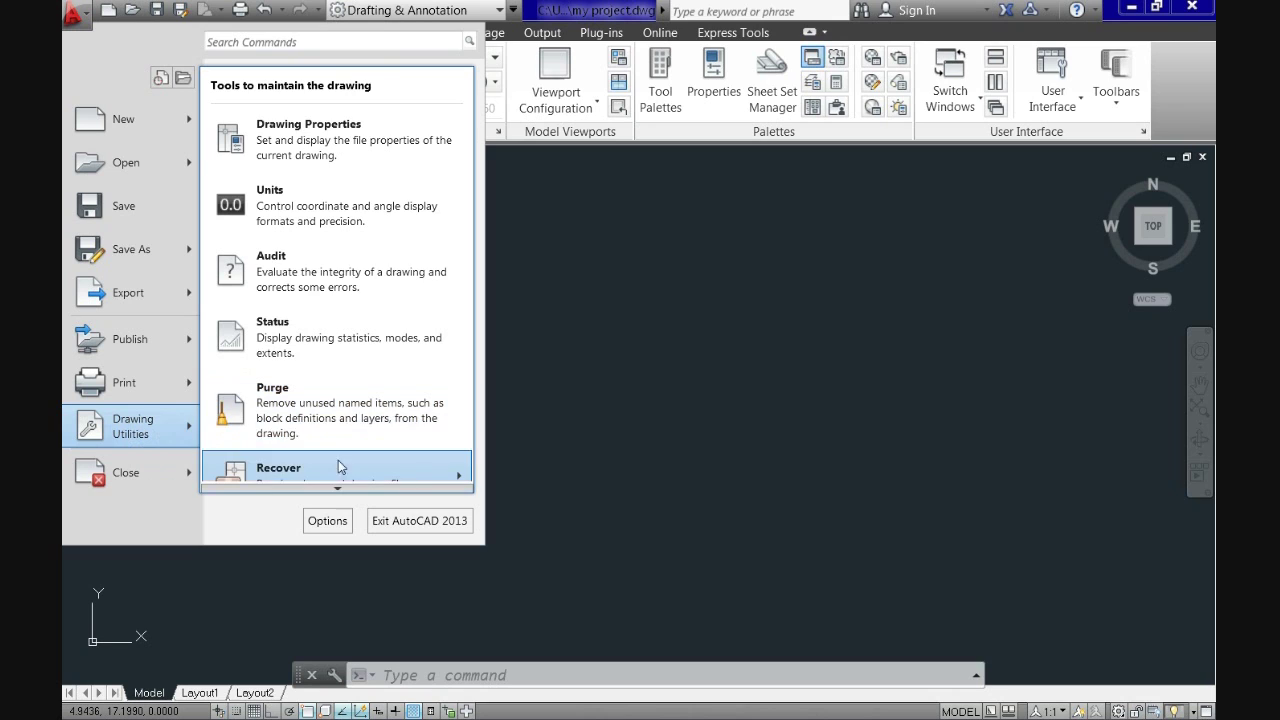
{"action": "mouse_move", "coordinate": [338, 487]}
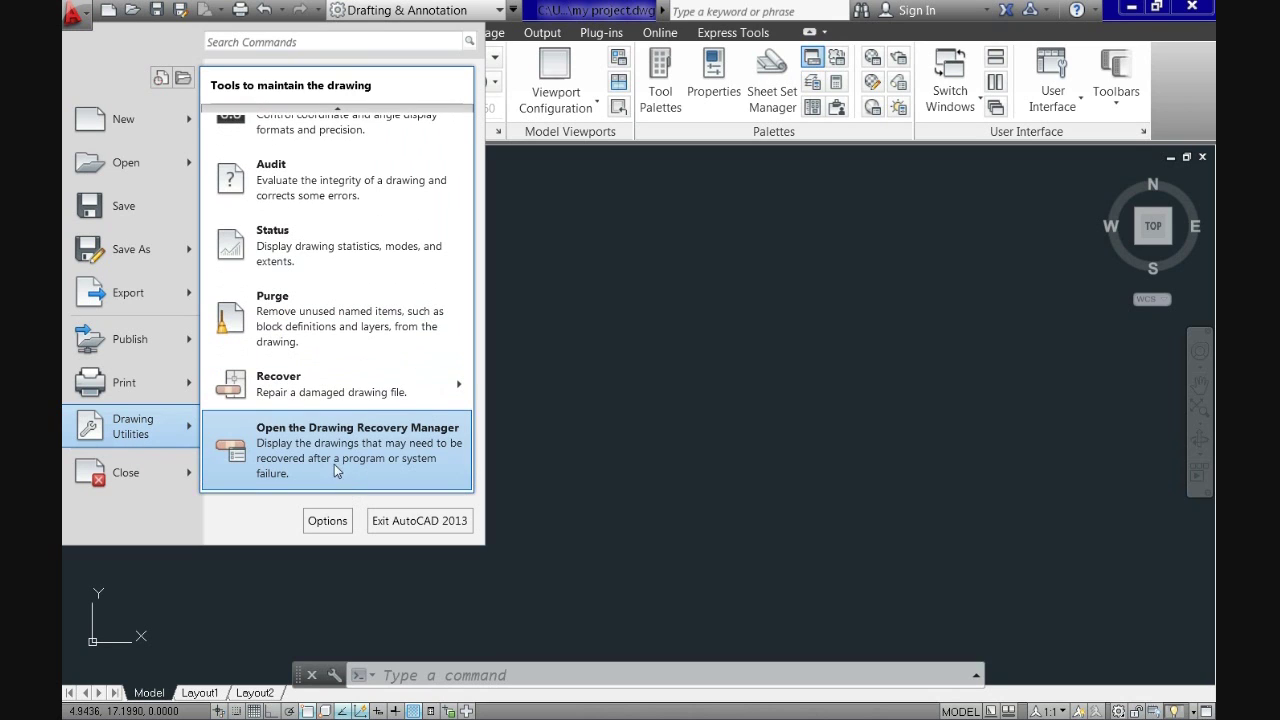
{"action": "left_click", "coordinate": [316, 441]}
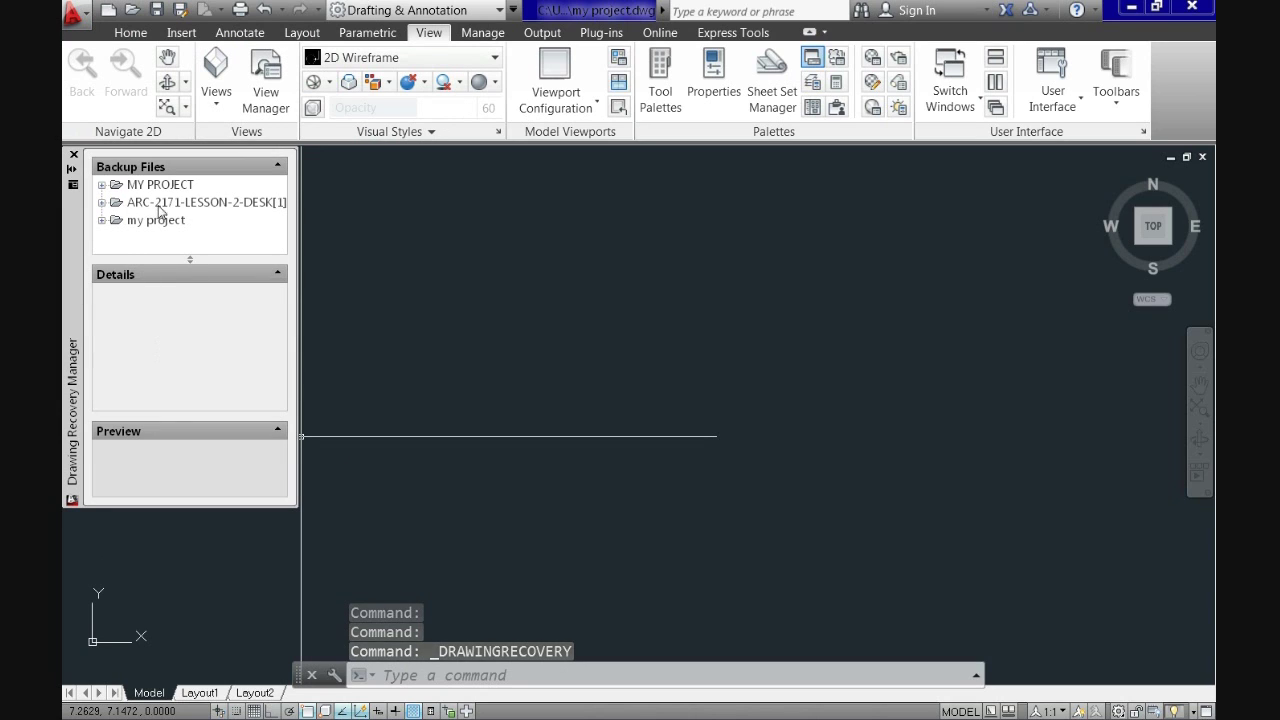
{"action": "left_click", "coordinate": [102, 220]}
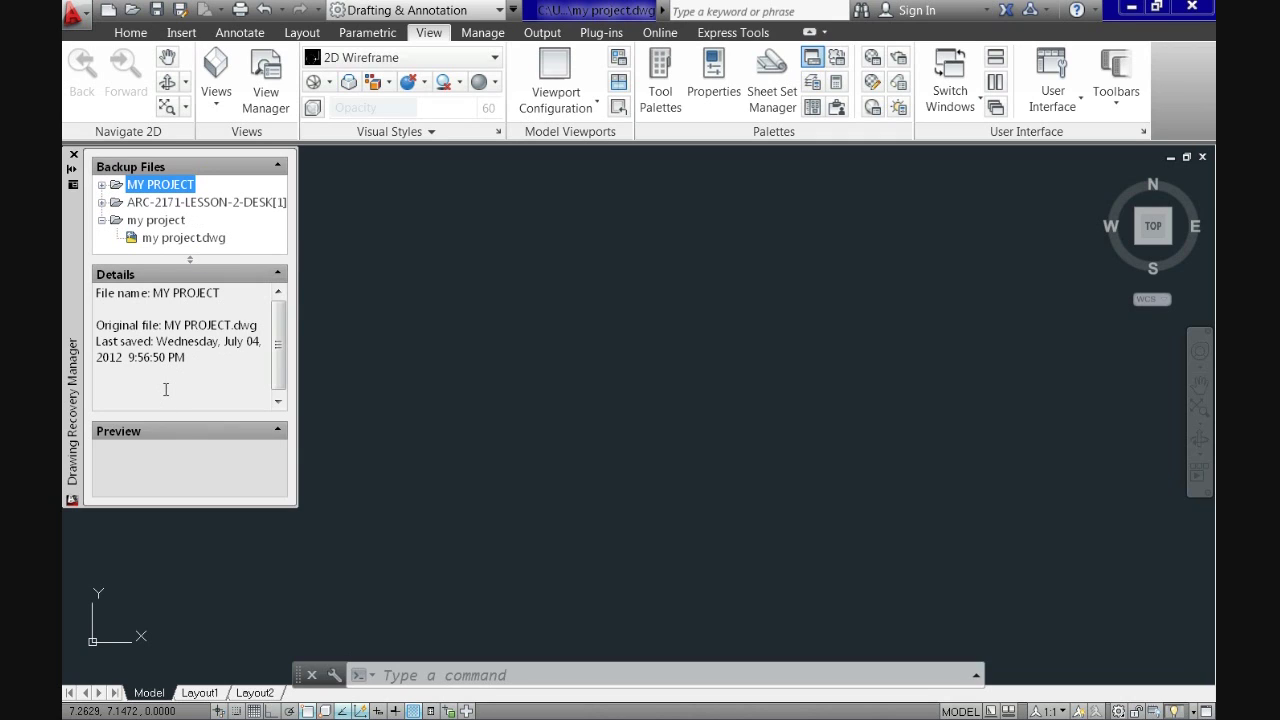
Close the Drawing Recovery Manager, bring it back briefly, and close it again.
{"action": "left_click", "coordinate": [73, 156]}
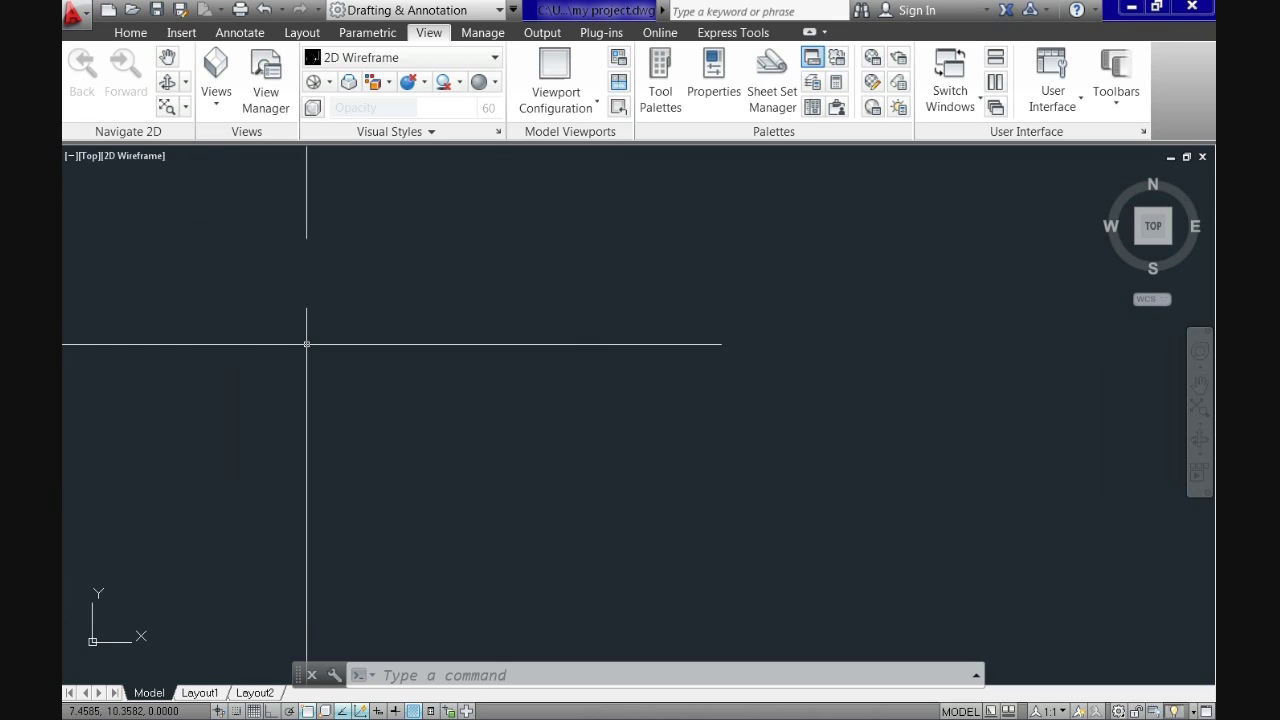
{"action": "left_click", "coordinate": [74, 13]}
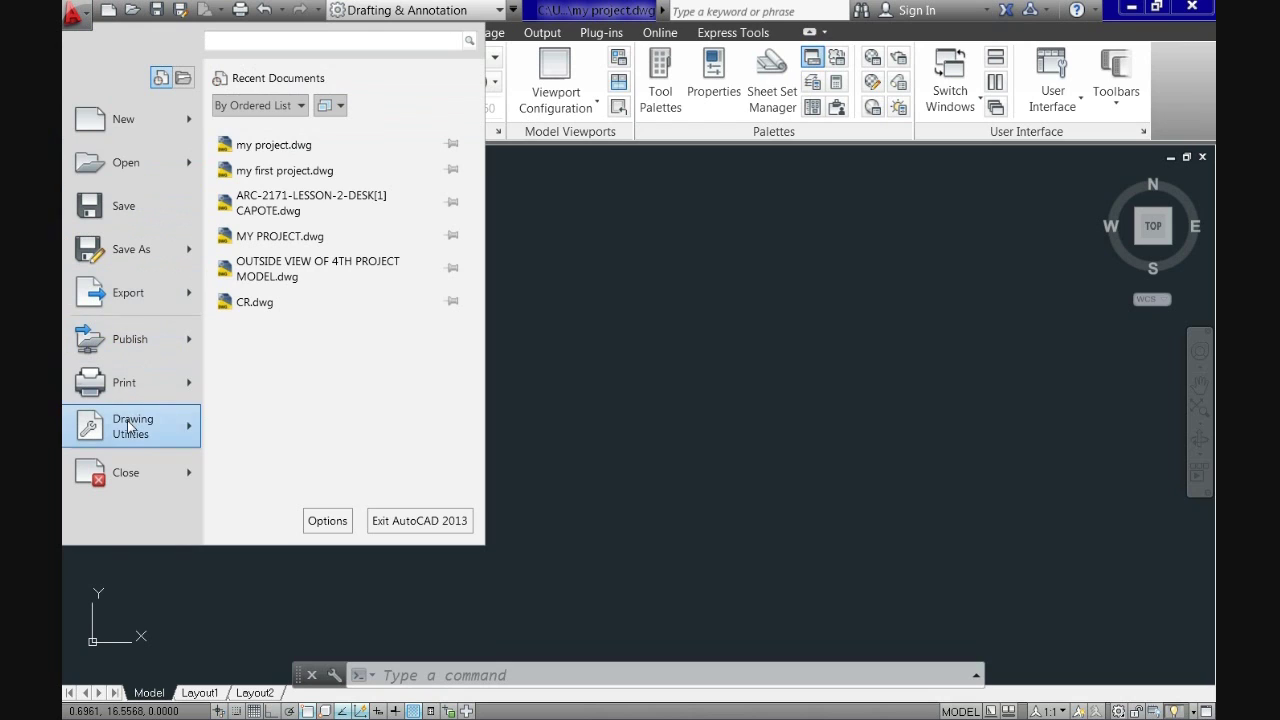
{"action": "mouse_move", "coordinate": [130, 426]}
{"action": "scroll", "coordinate": [335, 500], "scroll_direction": "down", "scroll_amount": 2}
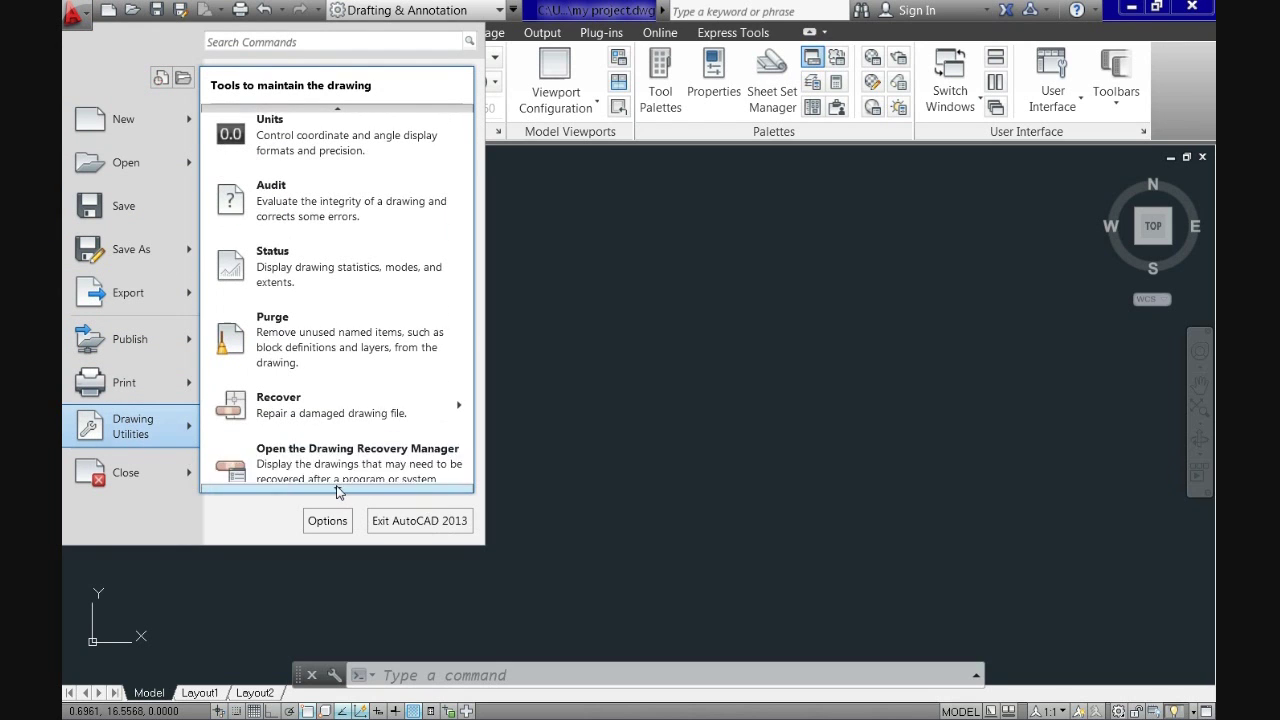
{"action": "left_click", "coordinate": [286, 449]}
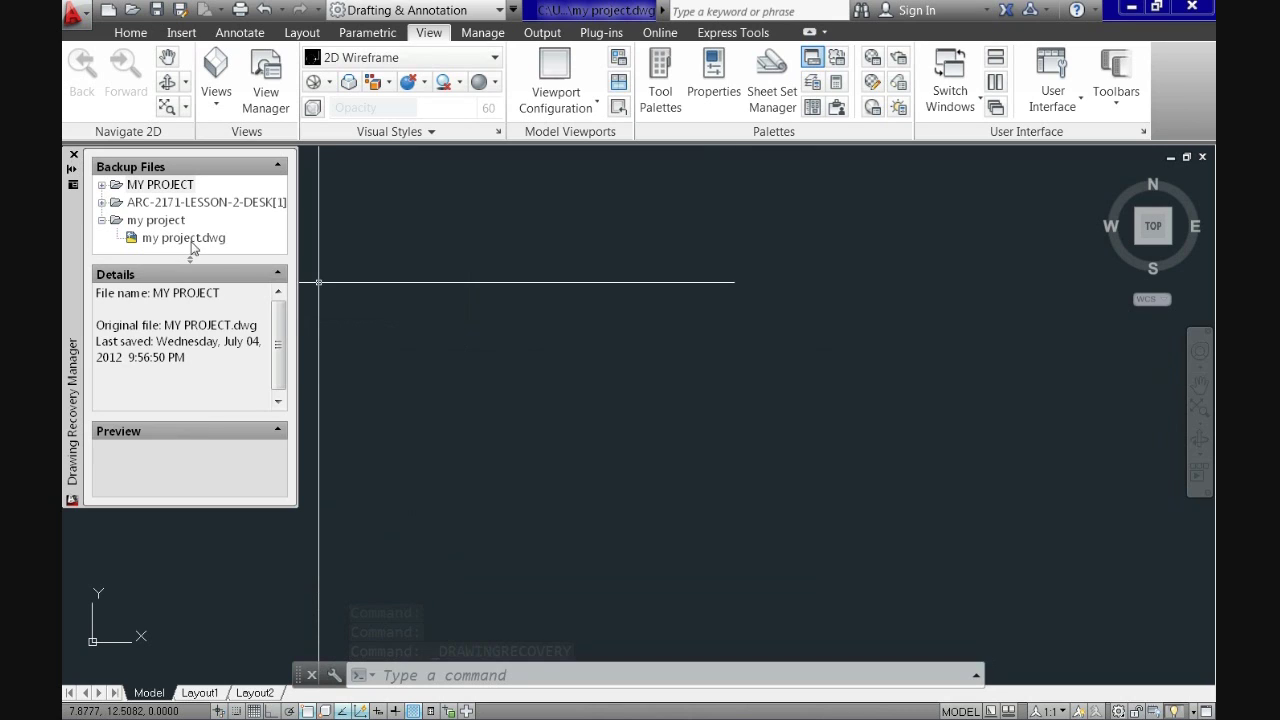
{"action": "left_click", "coordinate": [73, 155]}
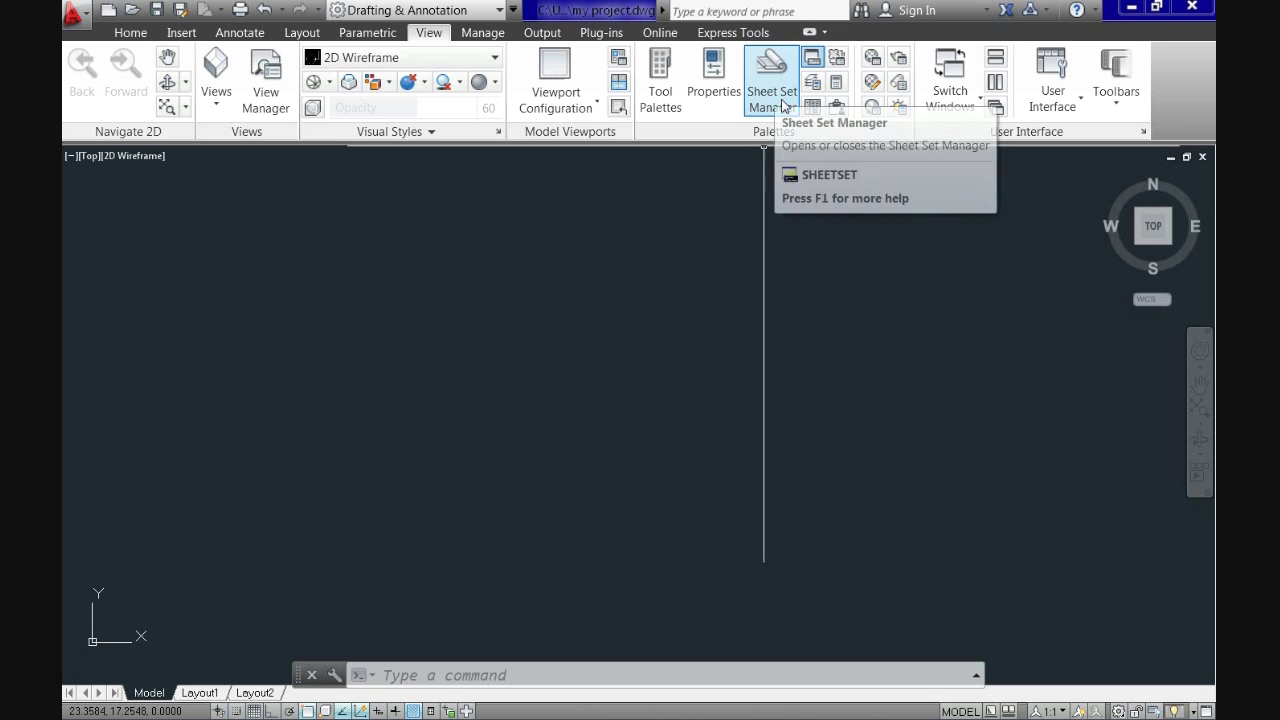
{"action": "left_click", "coordinate": [975, 103]}
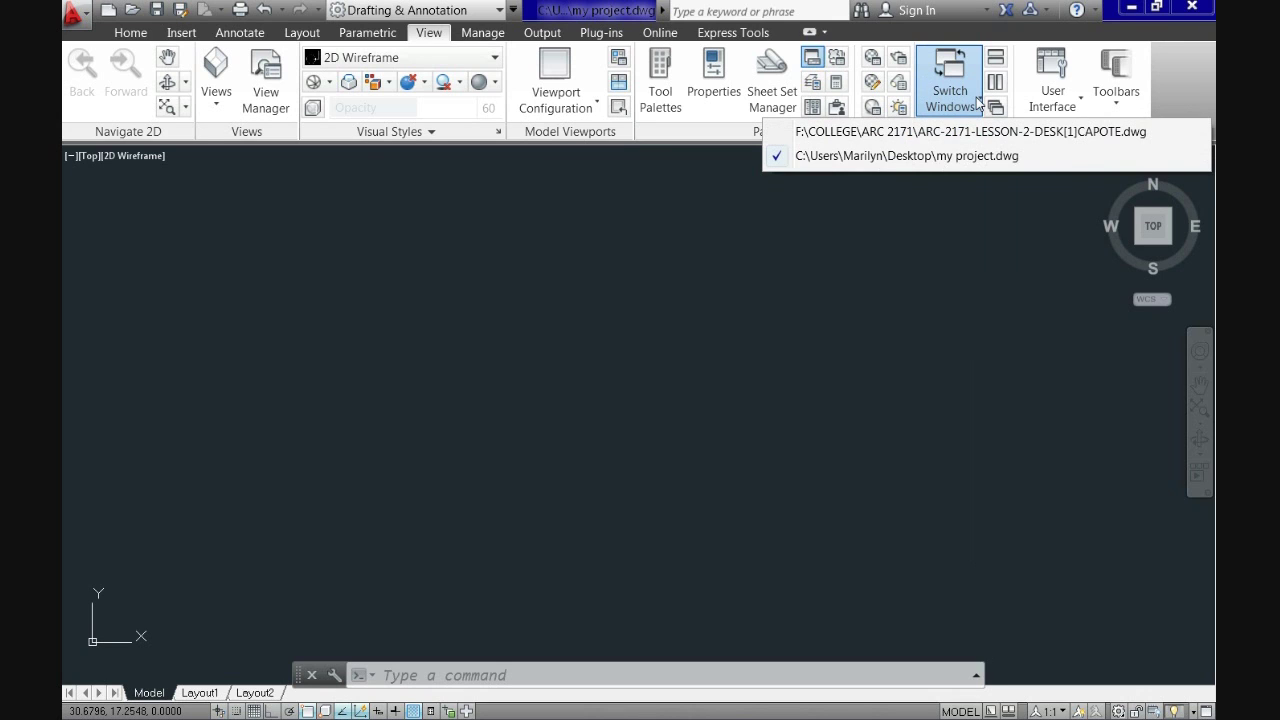
{"action": "left_click", "coordinate": [858, 134]}
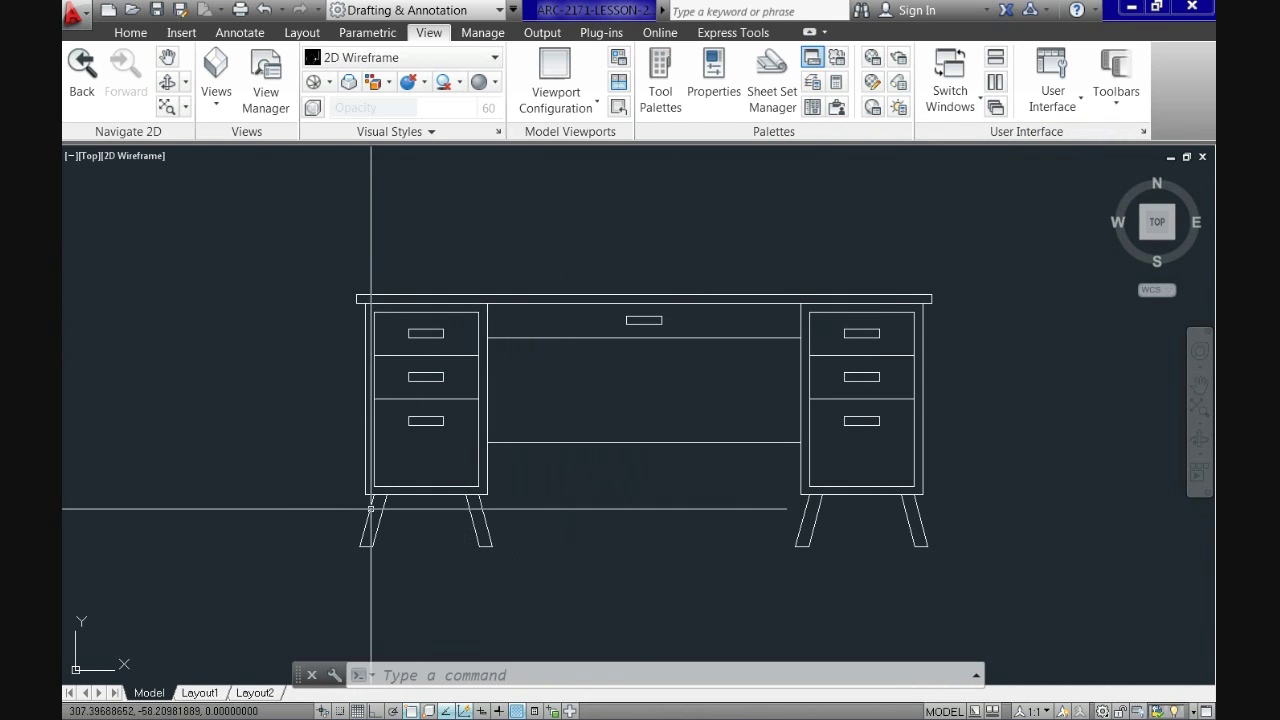
{"action": "left_click", "coordinate": [1187, 158]}
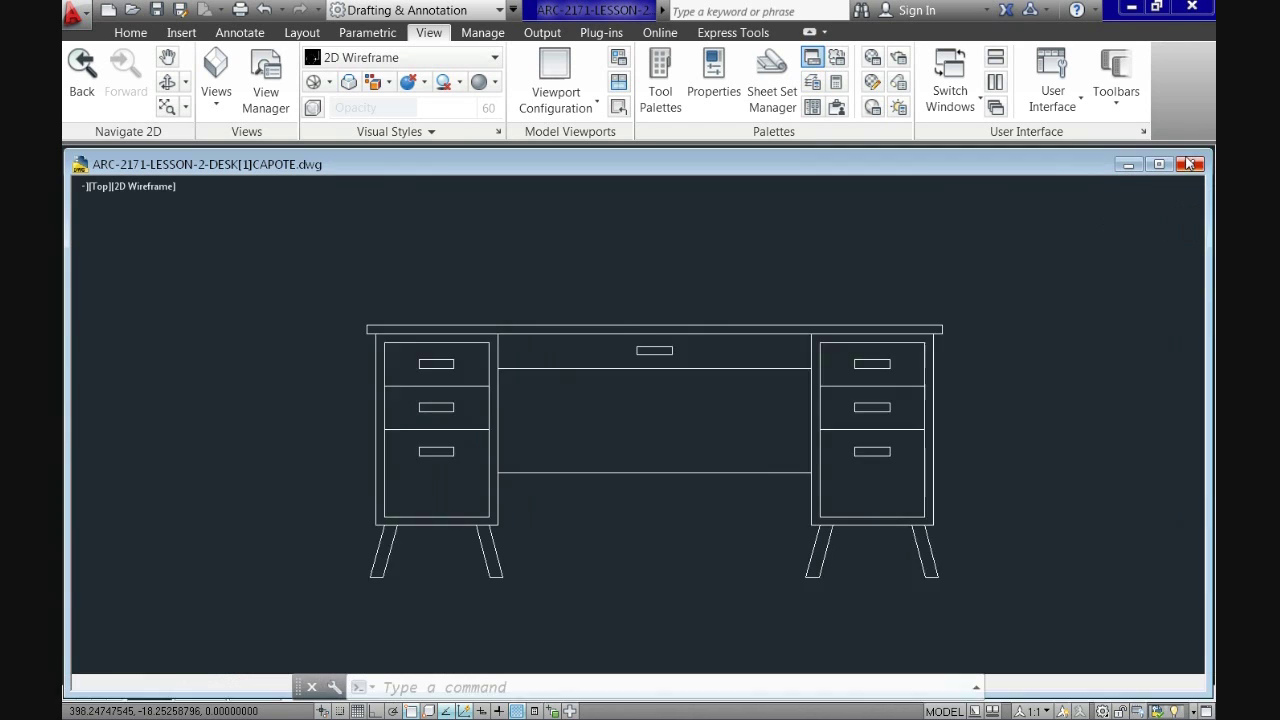
{"action": "mouse_move", "coordinate": [1045, 158]}
{"action": "left_mouse_down"}
{"action": "mouse_move", "coordinate": [836, 377]}
{"action": "mouse_move", "coordinate": [918, 316]}
{"action": "mouse_move", "coordinate": [935, 270]}
{"action": "mouse_move", "coordinate": [907, 177]}
{"action": "mouse_move", "coordinate": [934, 160]}
{"action": "left_mouse_up"}
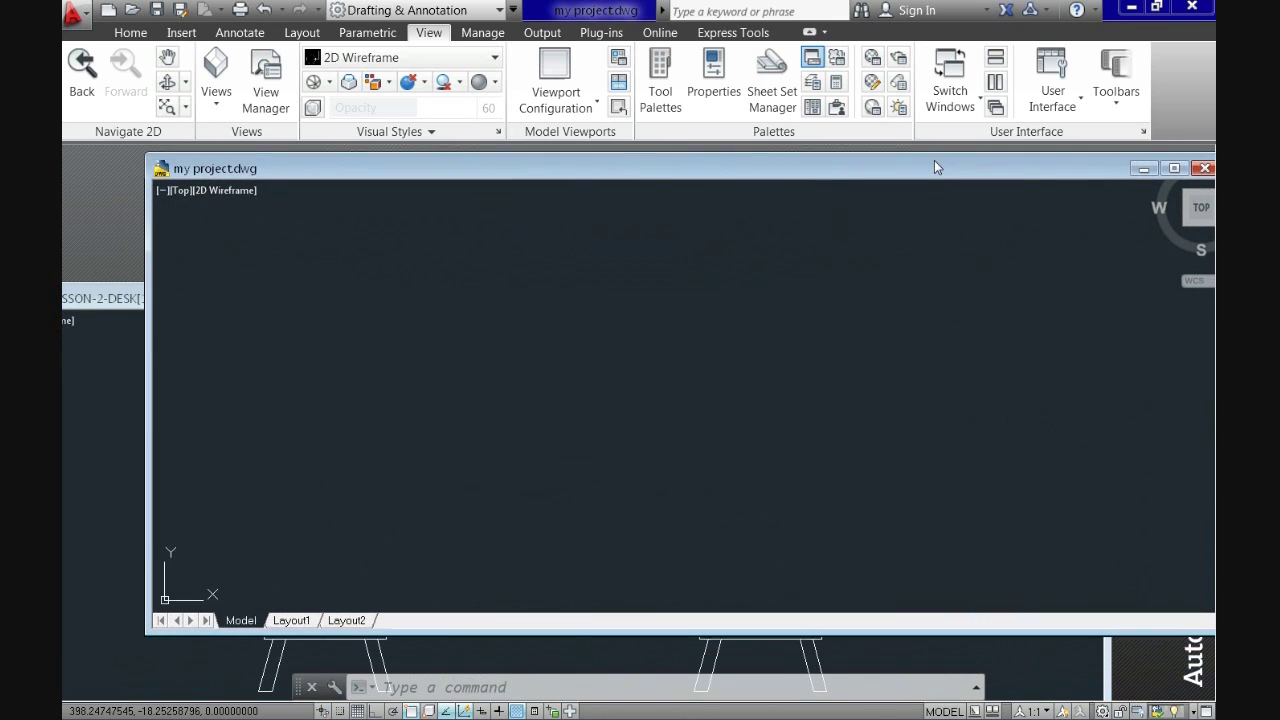
{"action": "left_click", "coordinate": [118, 299]}
{"action": "mouse_move", "coordinate": [222, 295]}
{"action": "left_mouse_down"}
{"action": "mouse_move", "coordinate": [249, 291]}
{"action": "mouse_move", "coordinate": [315, 226]}
{"action": "mouse_move", "coordinate": [292, 227]}
{"action": "left_mouse_up"}
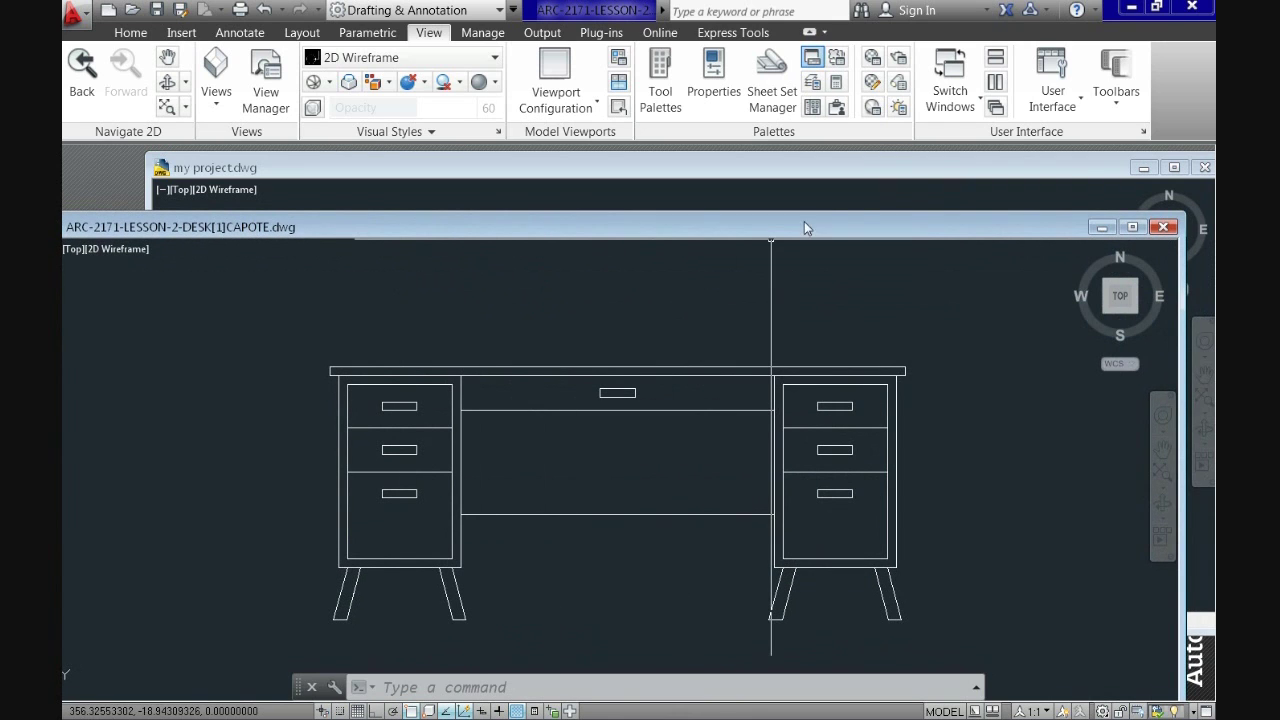
{"action": "left_click_drag", "start_coordinate": [868, 229], "coordinate": [834, 212]}
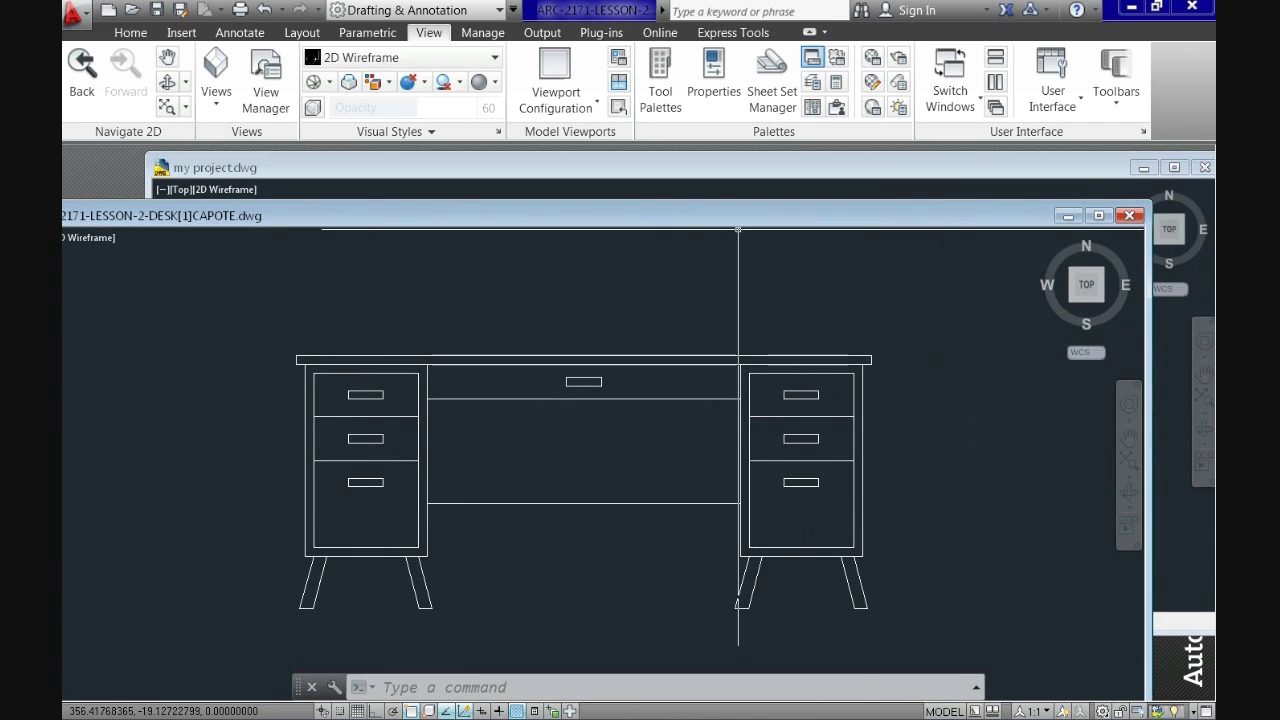
{"action": "left_click_drag", "start_coordinate": [890, 215], "coordinate": [857, 201]}
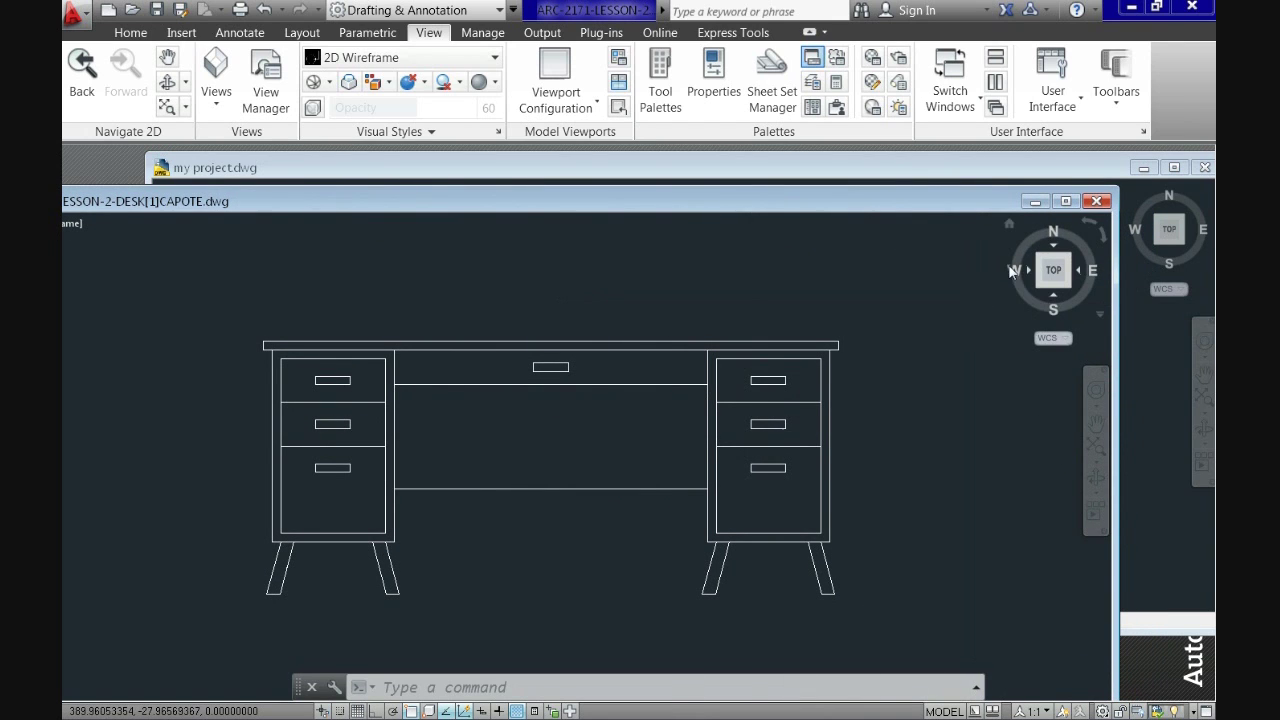
{"action": "left_click", "coordinate": [1040, 270]}
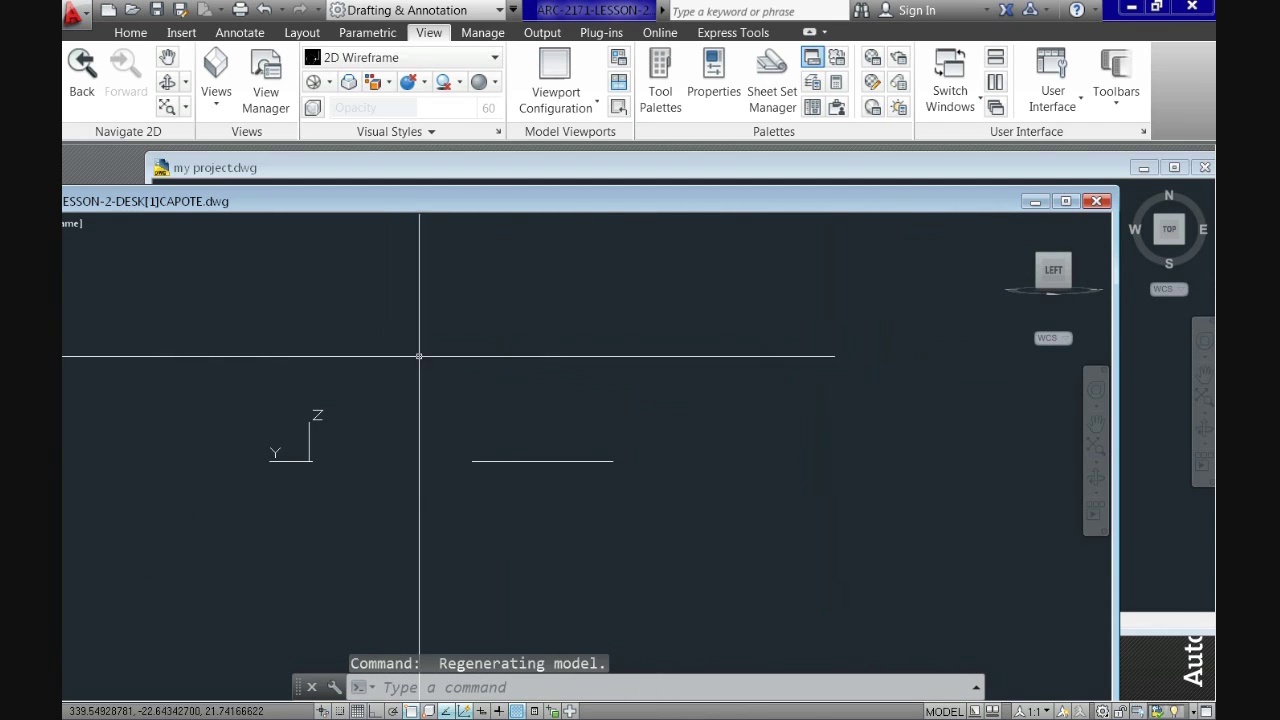
{"action": "left_click", "coordinate": [505, 369]}
{"action": "left_click", "coordinate": [505, 363]}
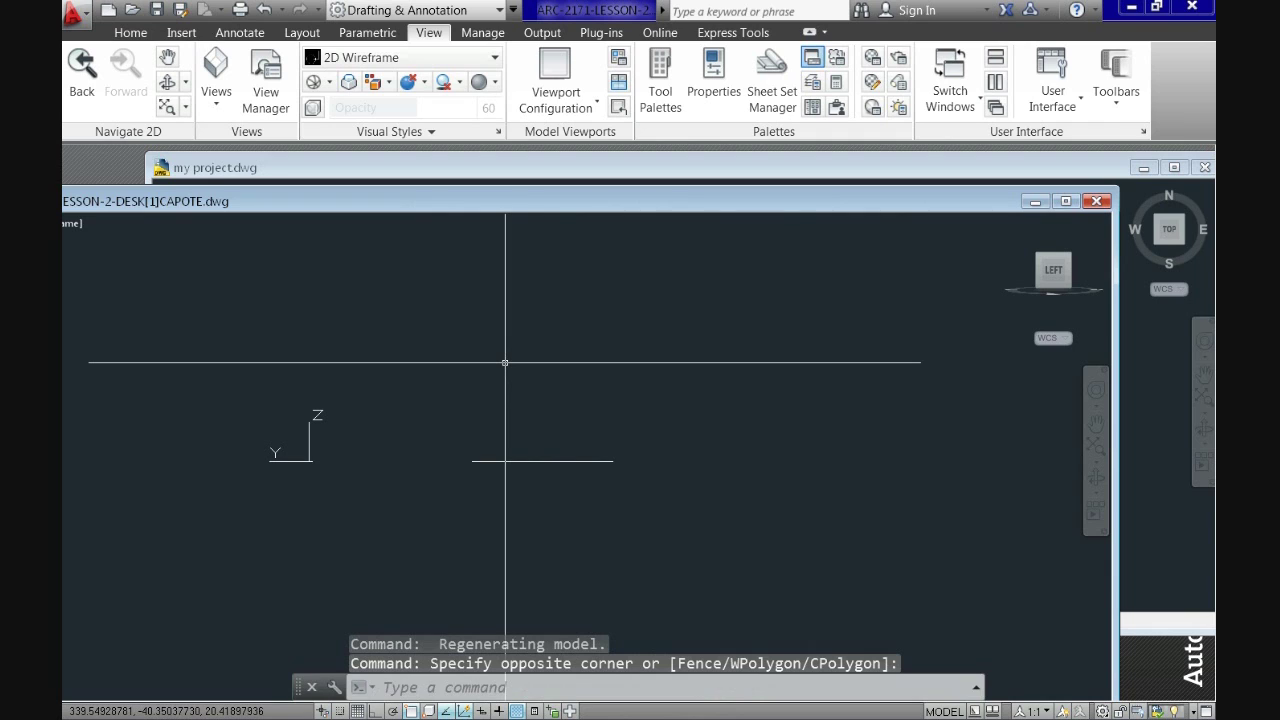
{"action": "type", "text": "u"}
{"action": "key", "text": "Return"}
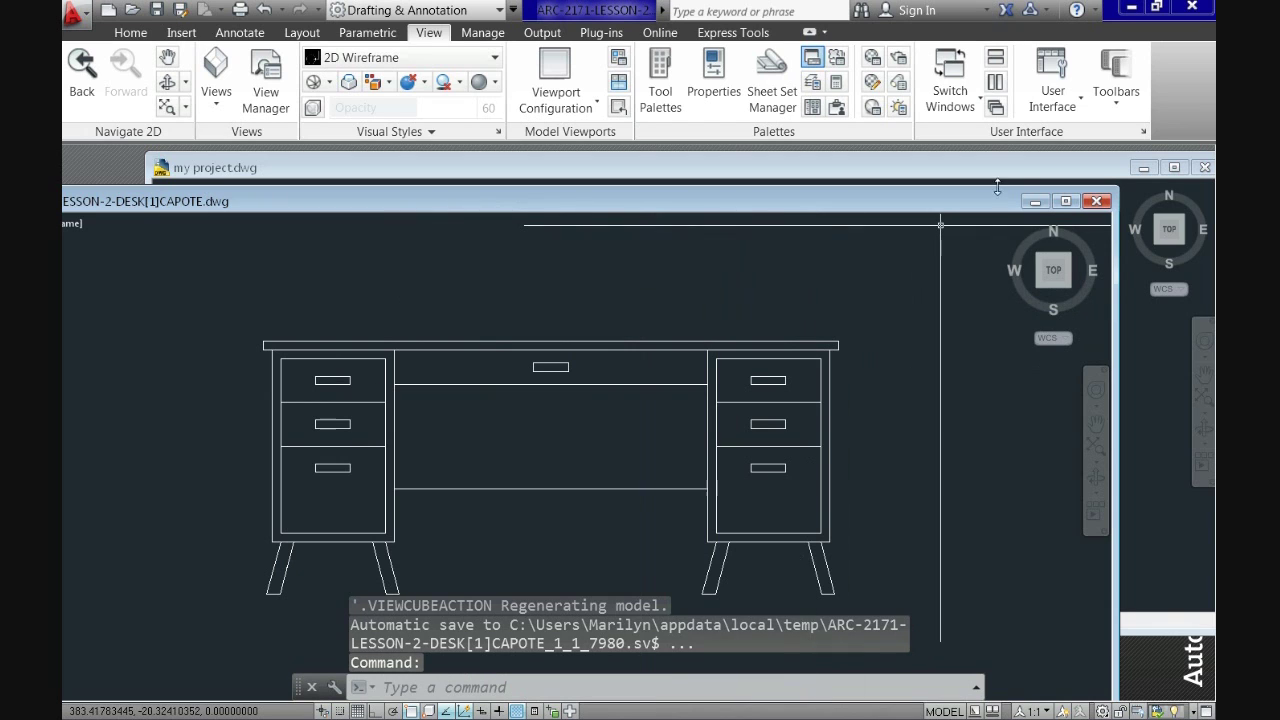
{"action": "left_click", "coordinate": [1035, 201]}
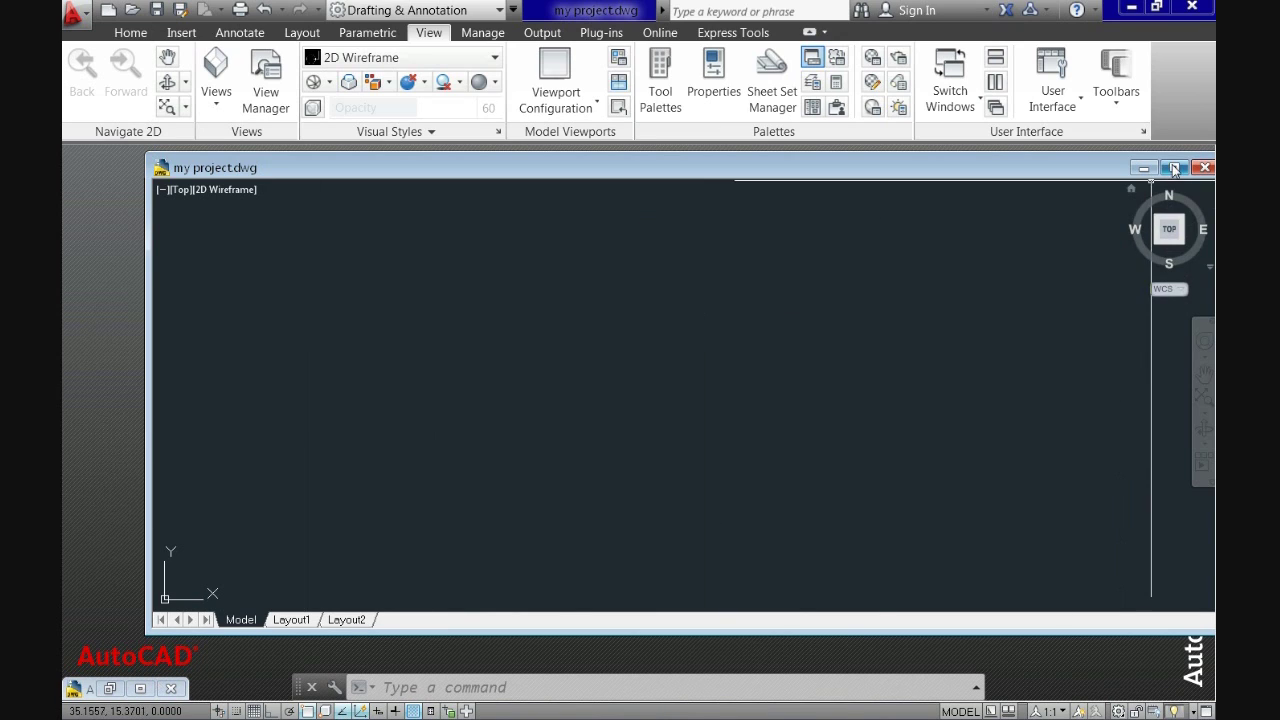
{"action": "left_click", "coordinate": [1175, 168]}
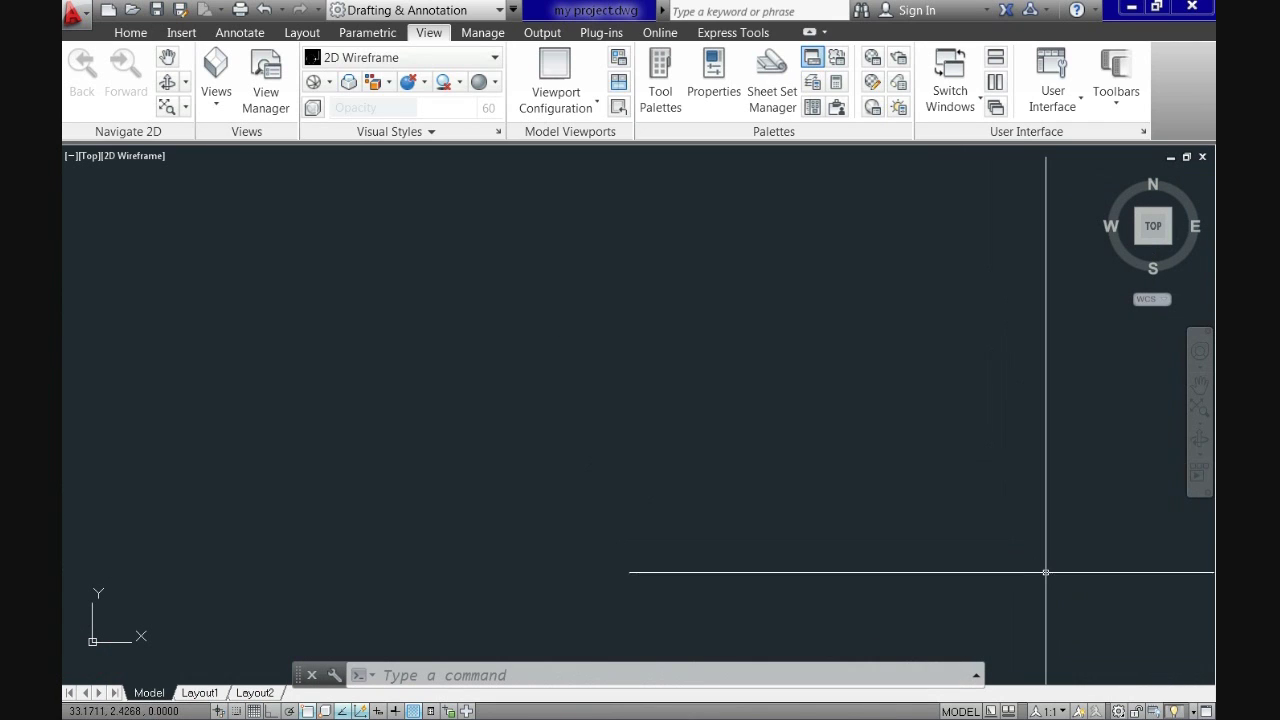
{"action": "left_click", "coordinate": [1009, 711]}
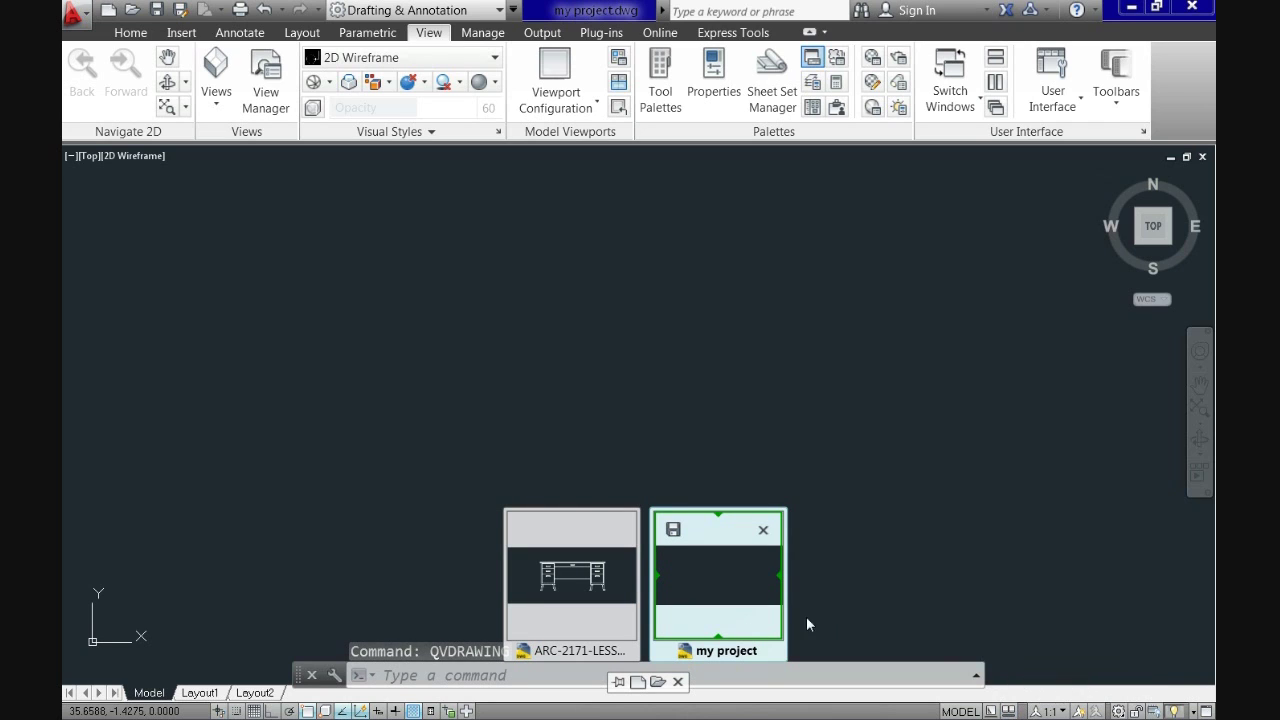
{"action": "mouse_move", "coordinate": [561, 582]}
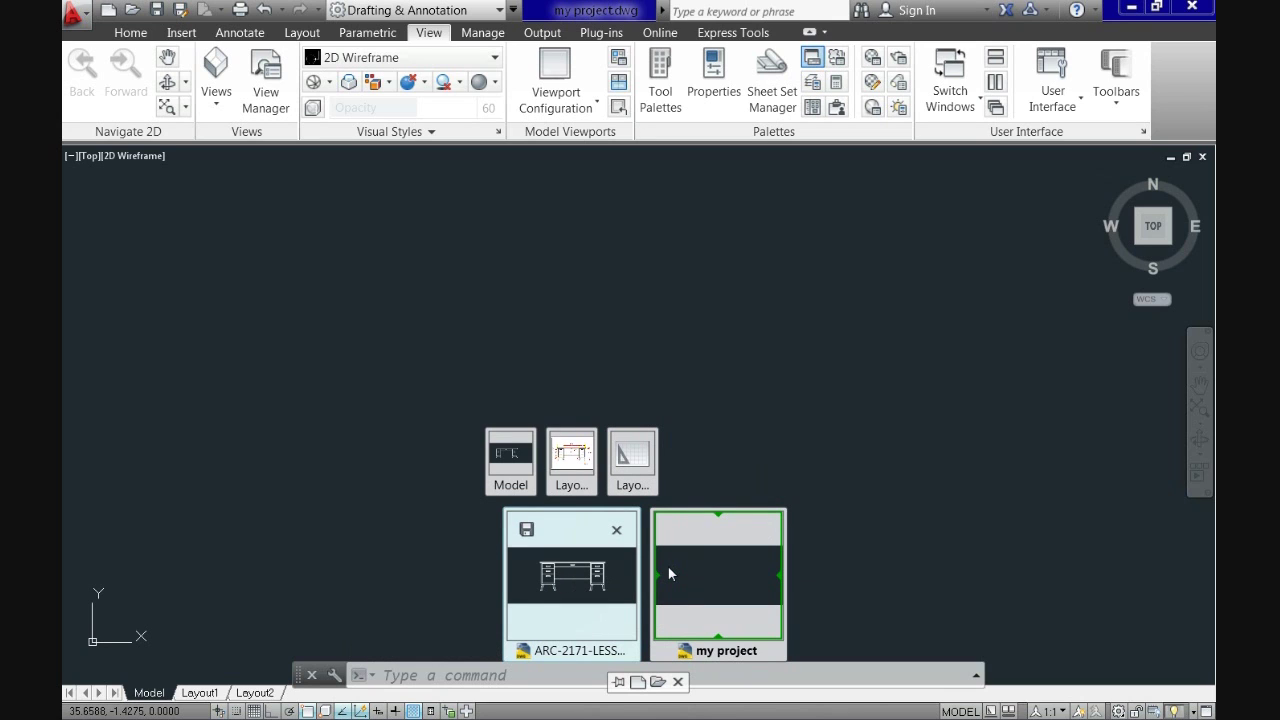
{"action": "mouse_move", "coordinate": [670, 573]}
{"action": "left_click", "coordinate": [572, 572]}
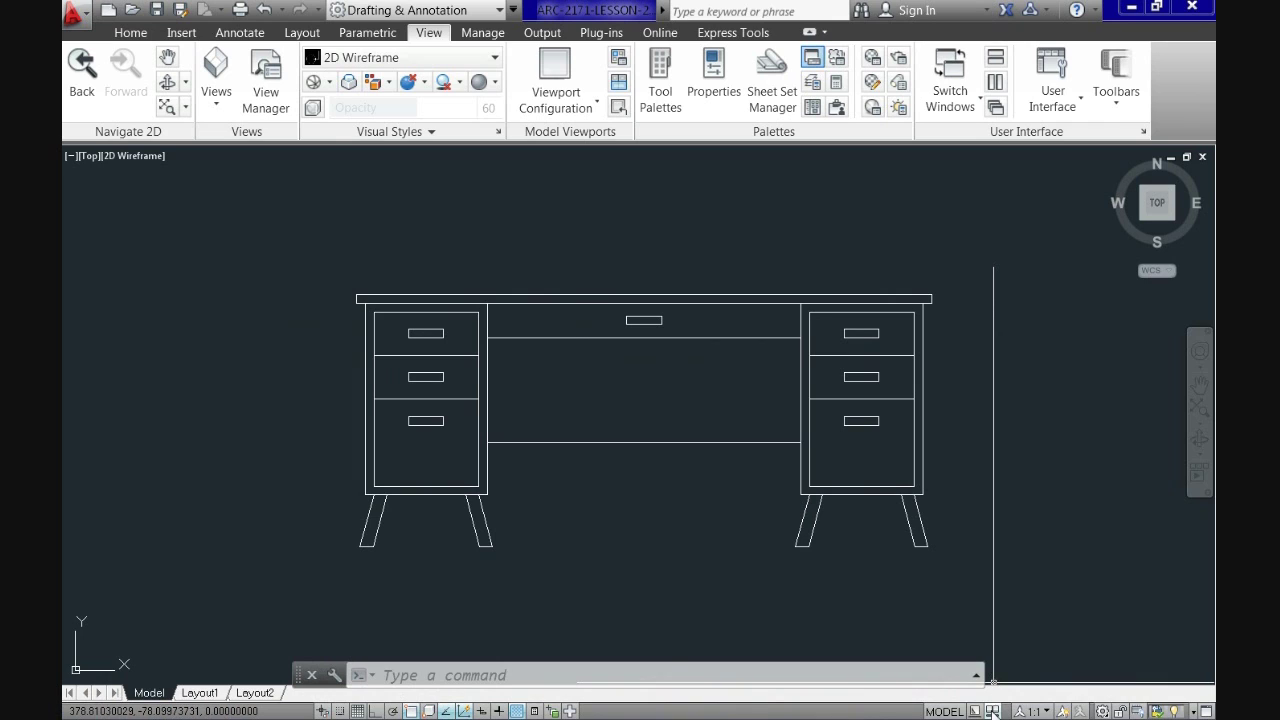
{"action": "left_click", "coordinate": [993, 710]}
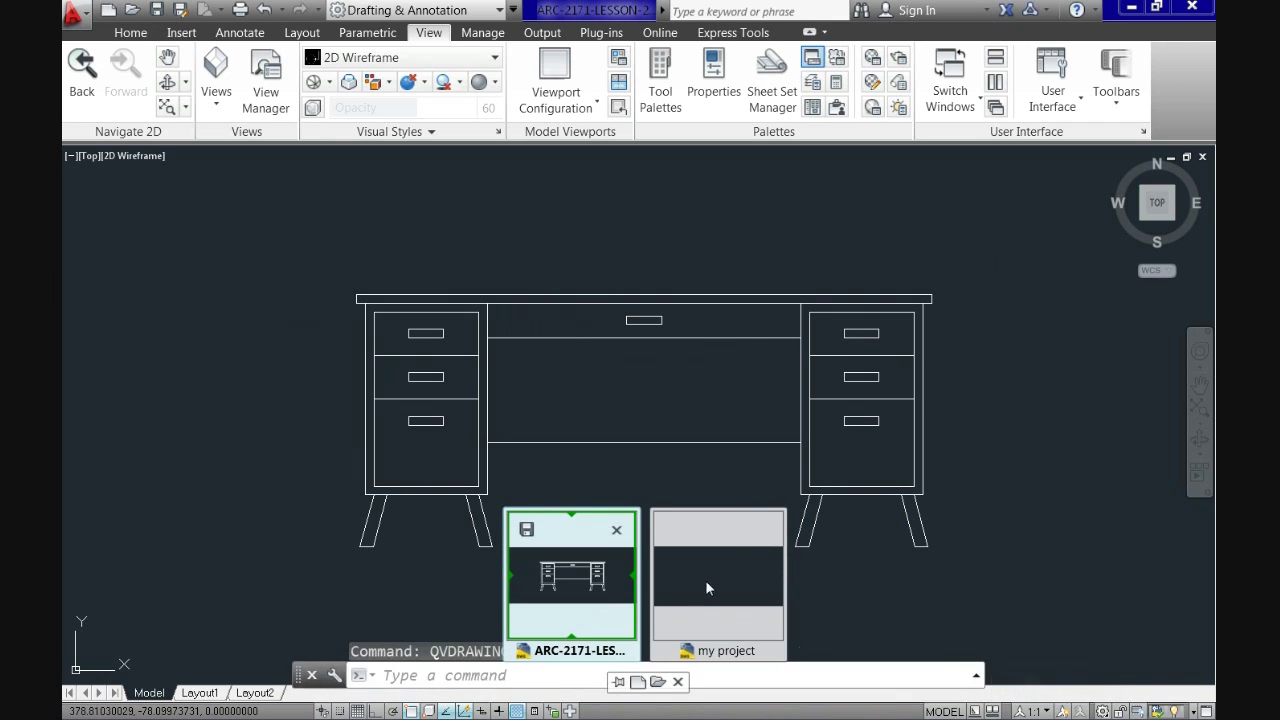
{"action": "left_click", "coordinate": [701, 571]}
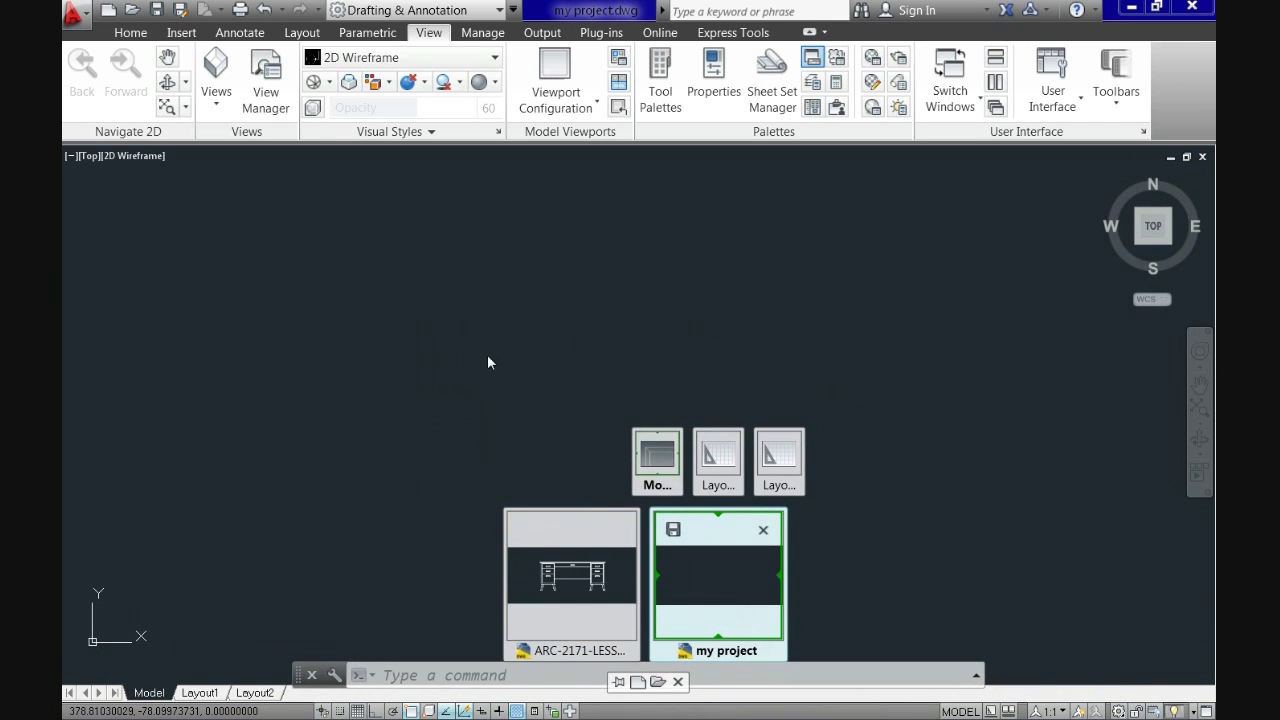
{"action": "left_click", "coordinate": [423, 340]}
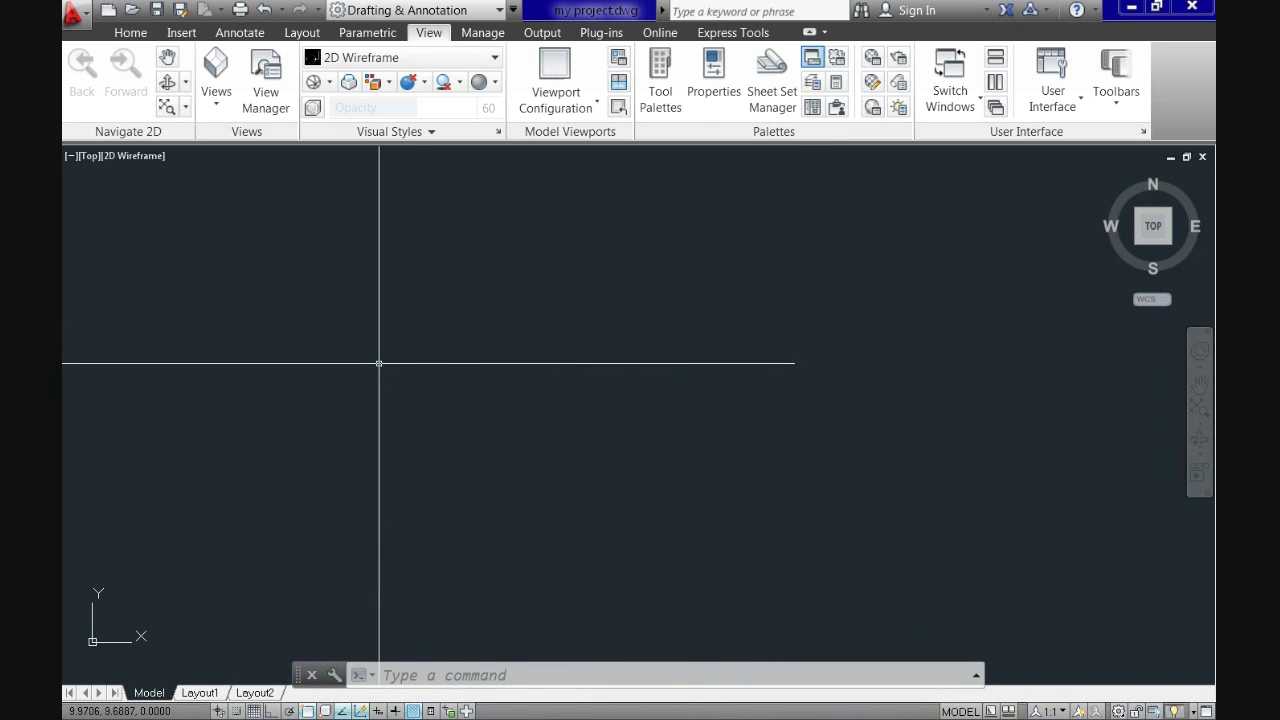
Set the Drawing Units length type to Architectural with 1/16-inch precision.
{"action": "left_click", "coordinate": [84, 19]}
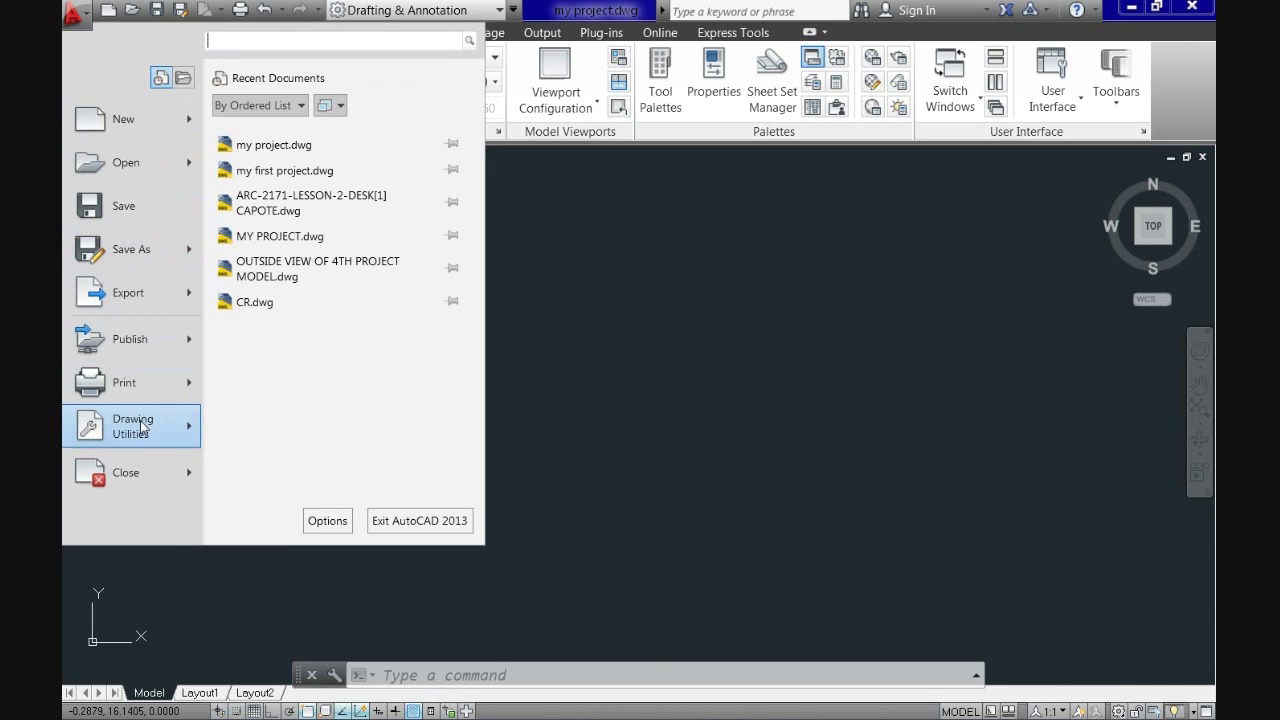
{"action": "mouse_move", "coordinate": [142, 427]}
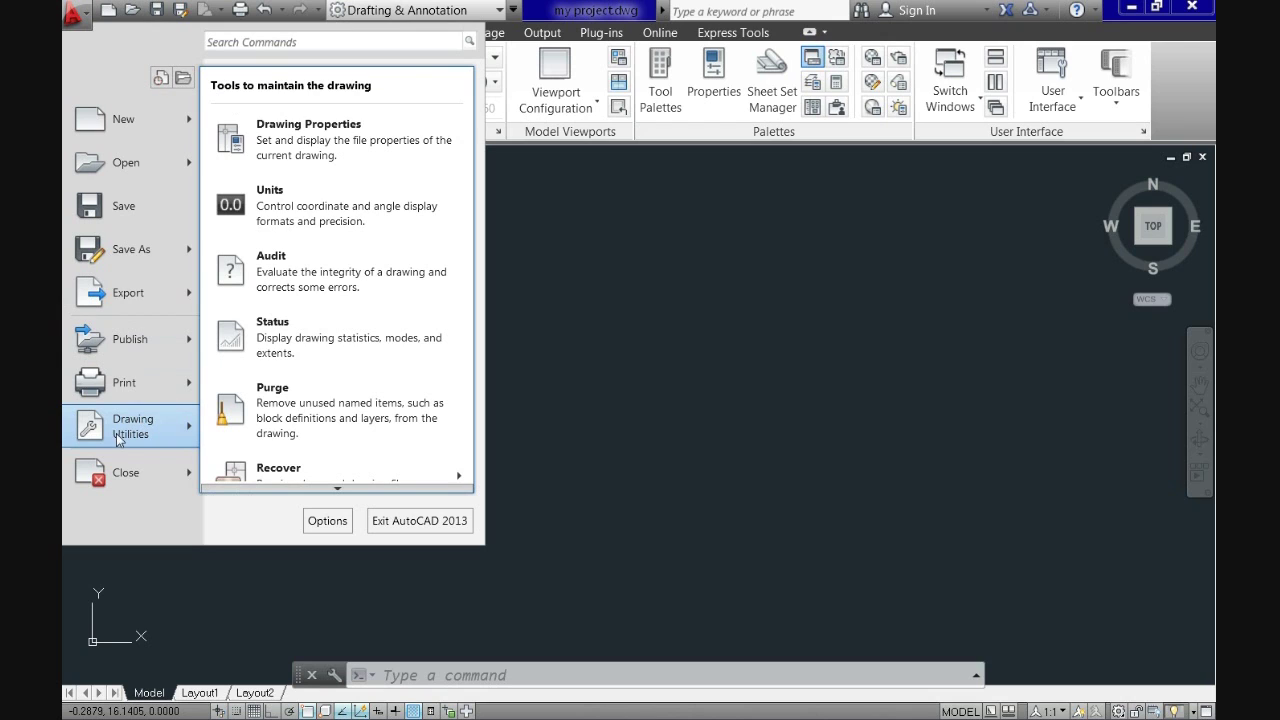
{"action": "left_click", "coordinate": [287, 207]}
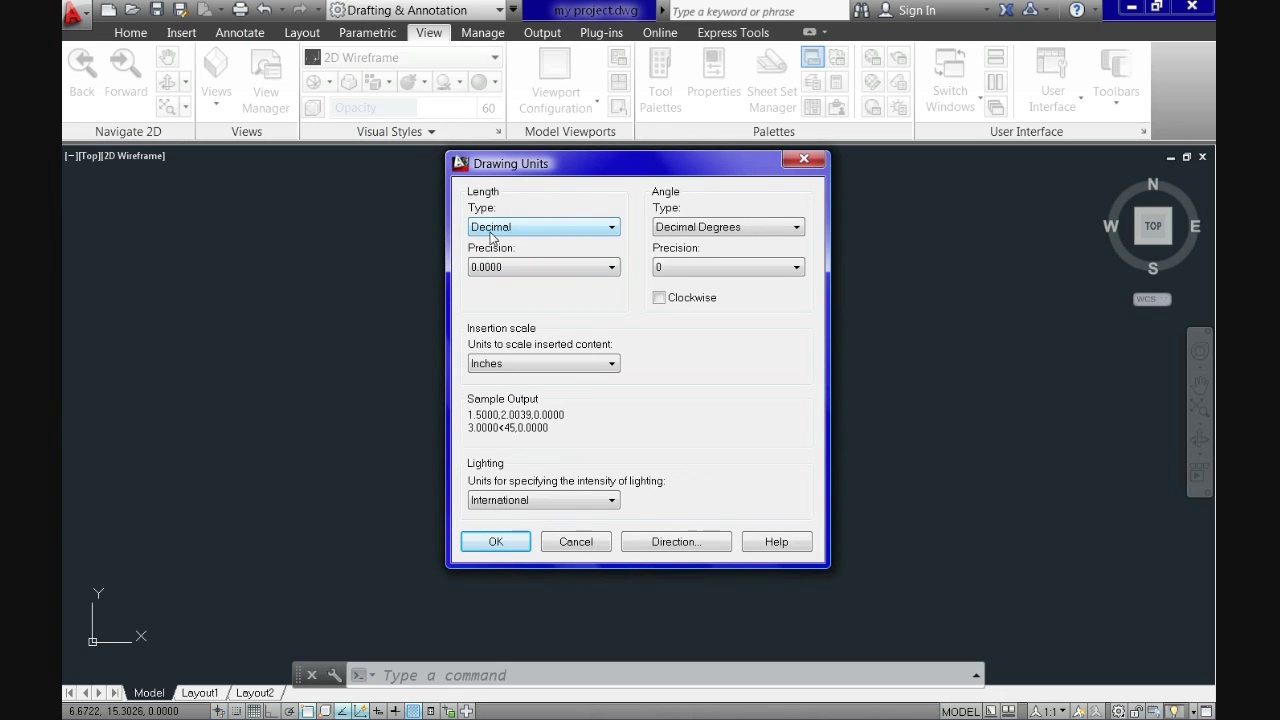
{"action": "left_click", "coordinate": [483, 270]}
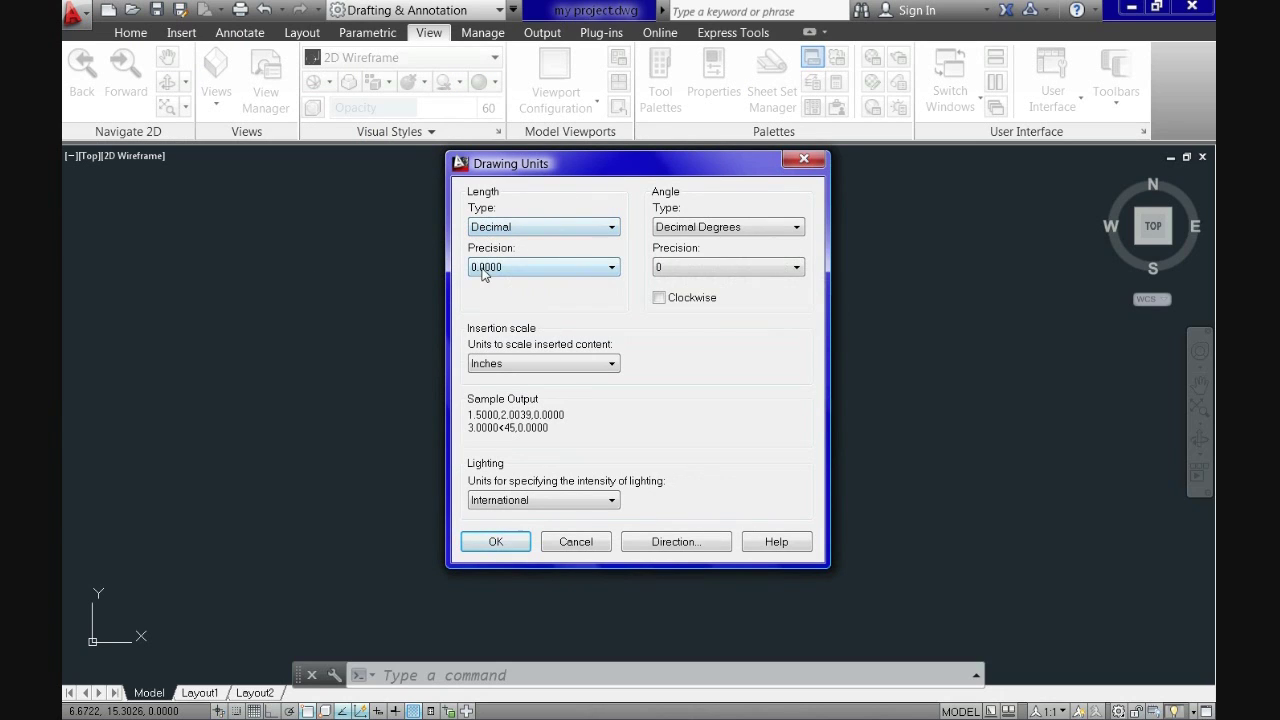
{"action": "left_click", "coordinate": [613, 227]}
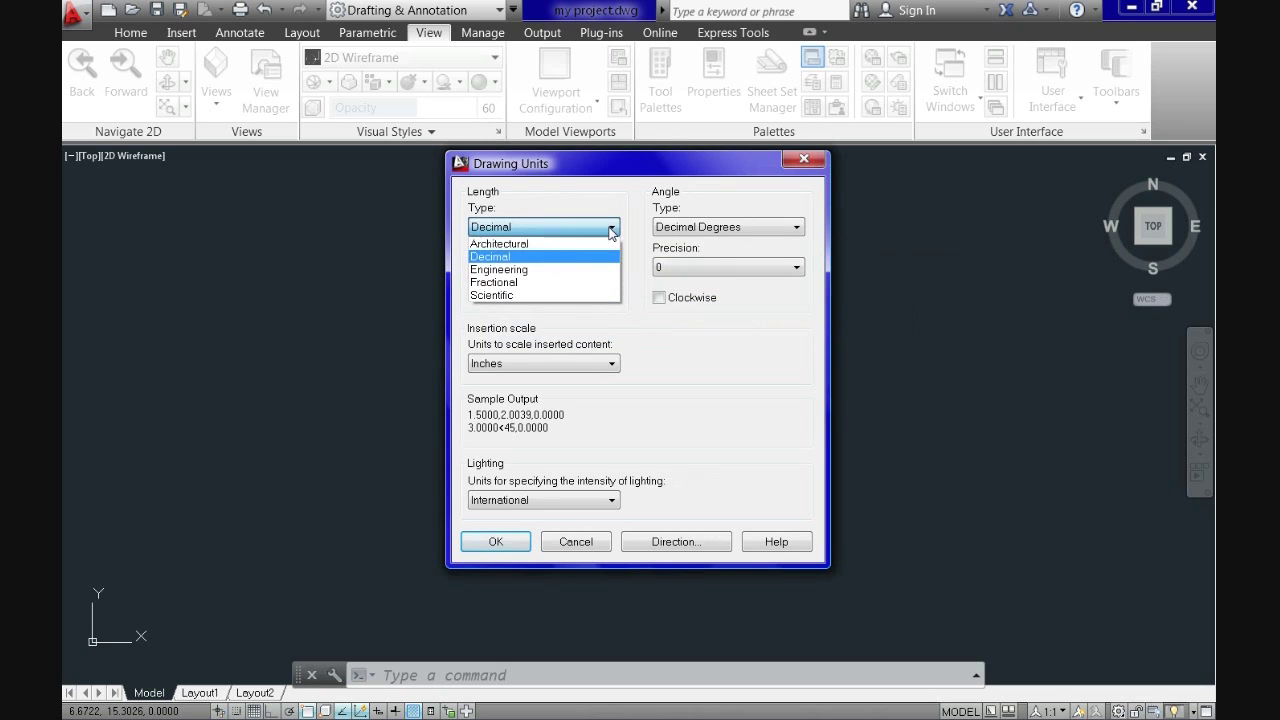
{"action": "left_click", "coordinate": [538, 244]}
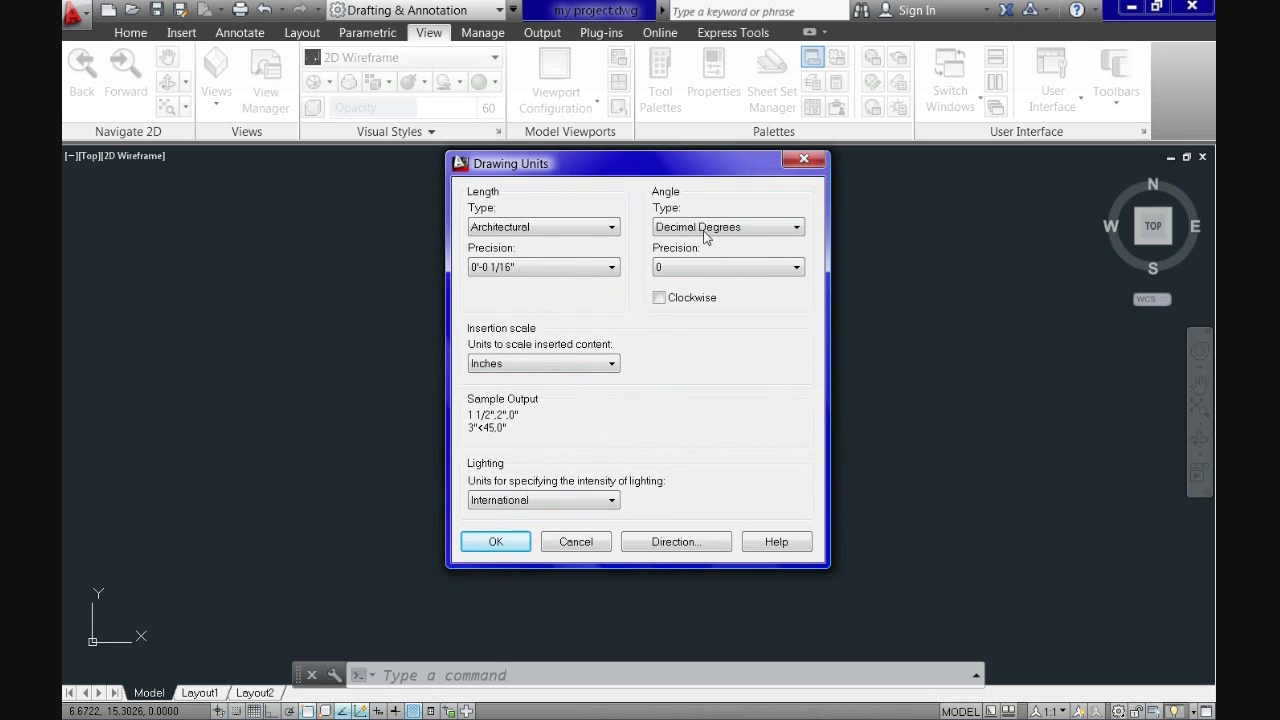
{"action": "left_click", "coordinate": [503, 545]}
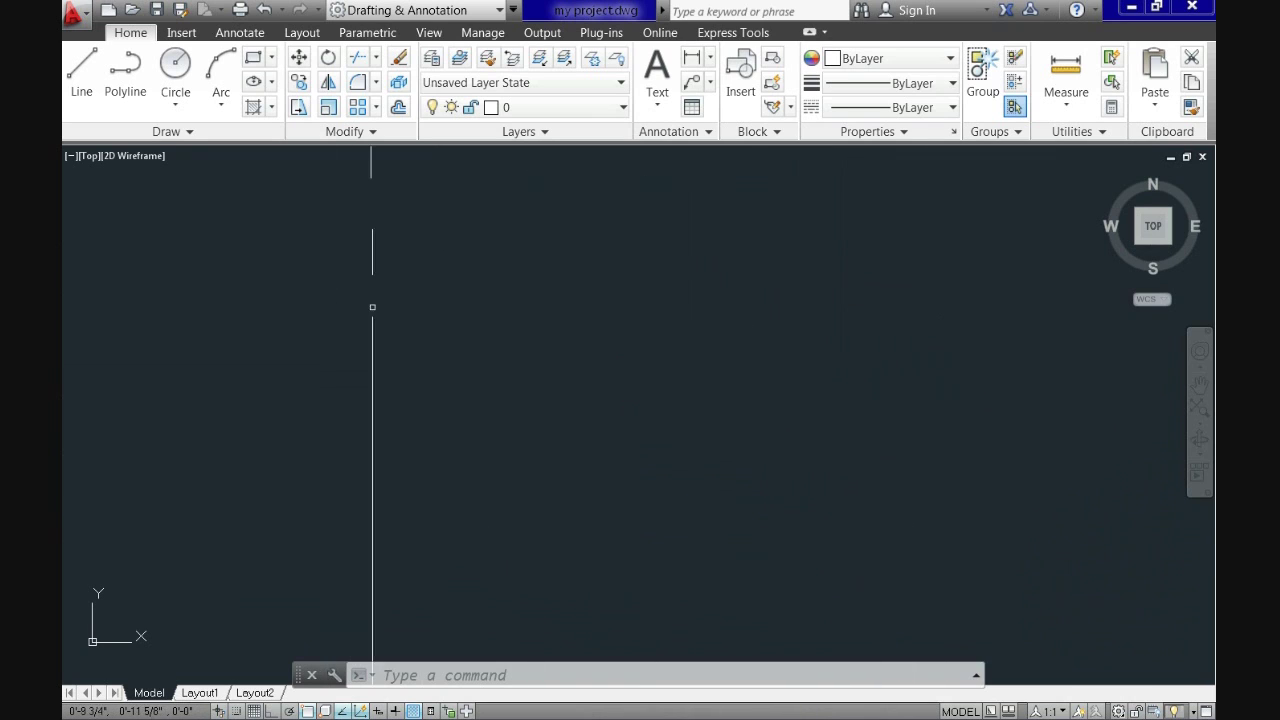
Set the model space limits with LIMITS from 0,0 to 25',30'.
{"action": "type", "text": "LIMIt"}
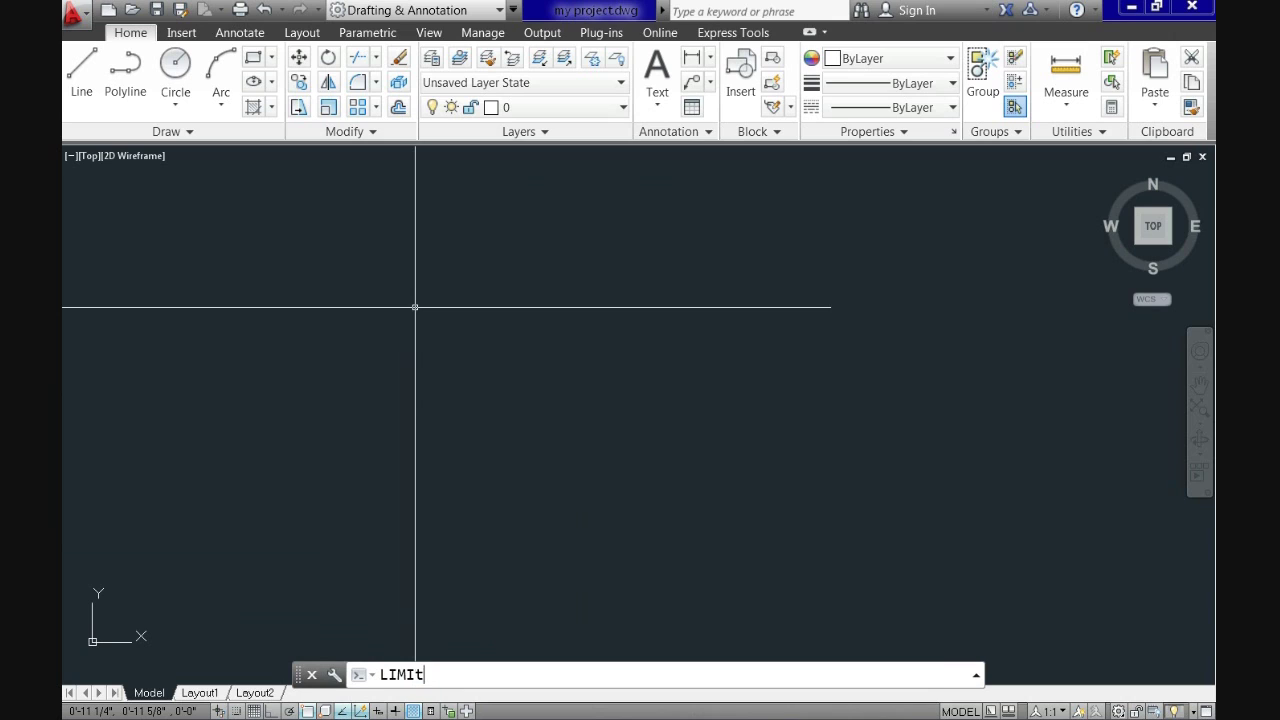
{"action": "type", "text": "s"}
{"action": "key", "text": "Return"}
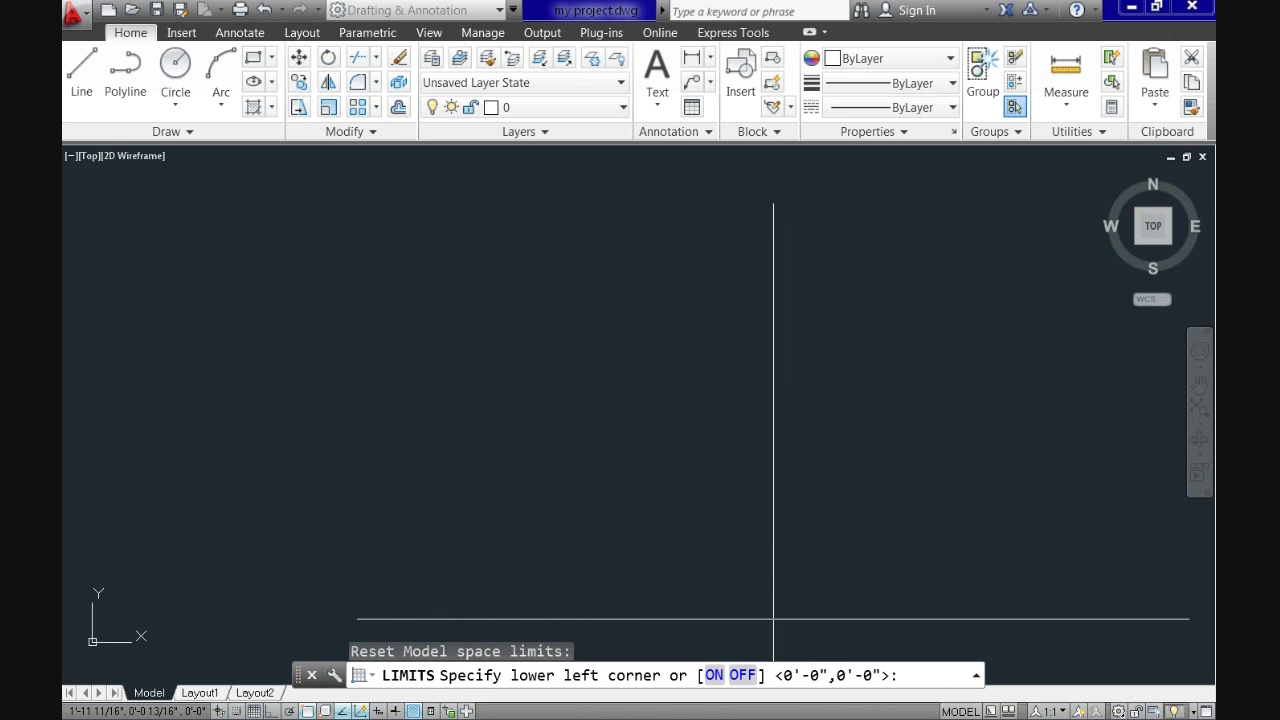
{"action": "key", "text": "Return"}
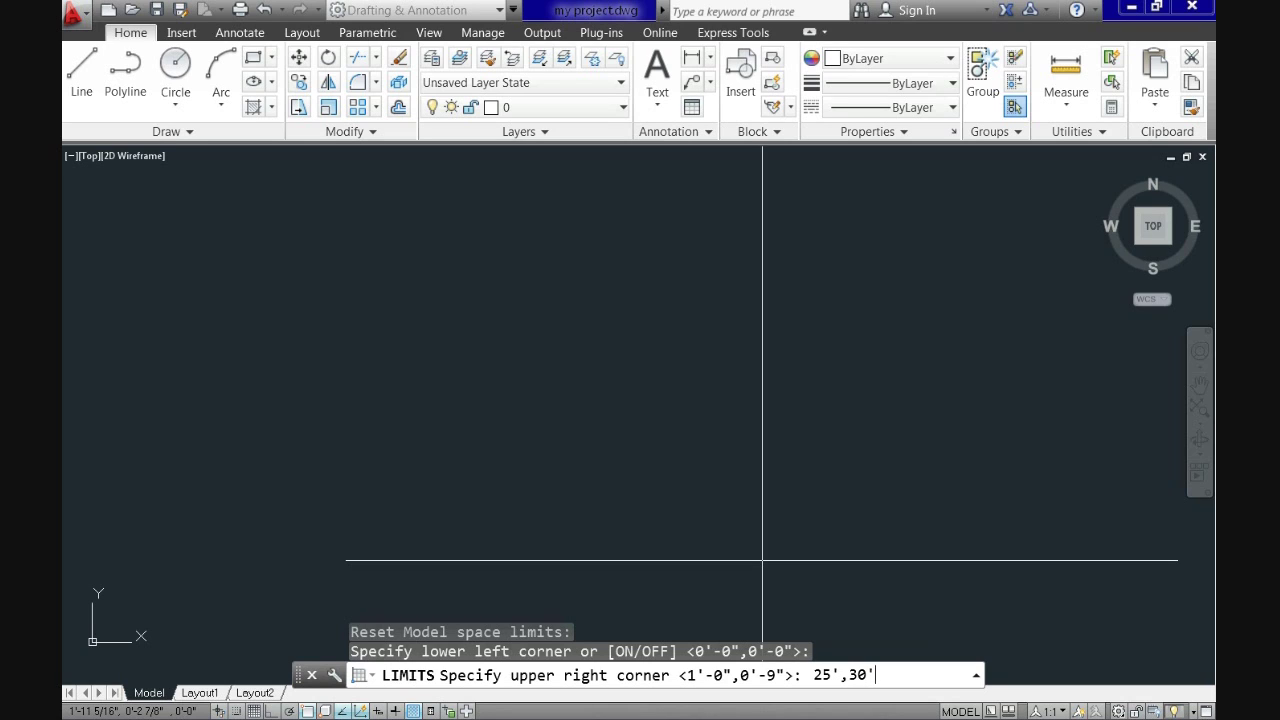
{"action": "key", "text": "Return"}
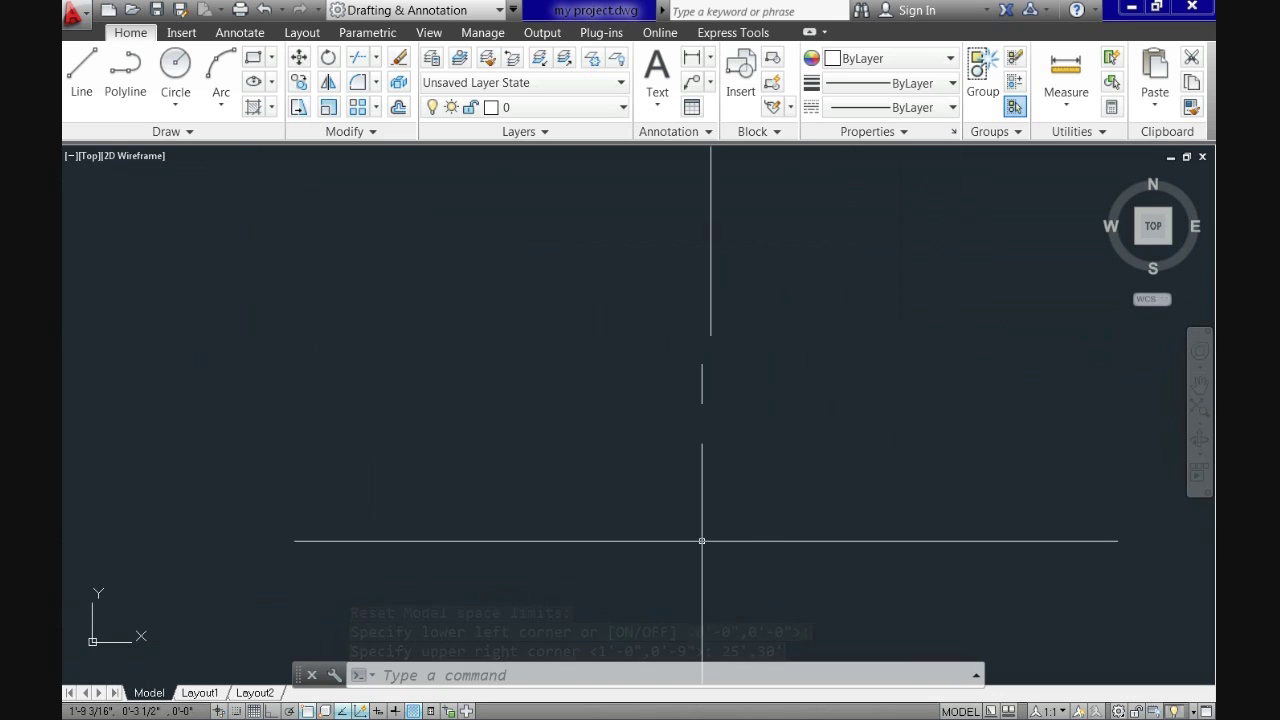
{"action": "scroll", "coordinate": [574, 449], "scroll_direction": "down", "scroll_amount": 2}
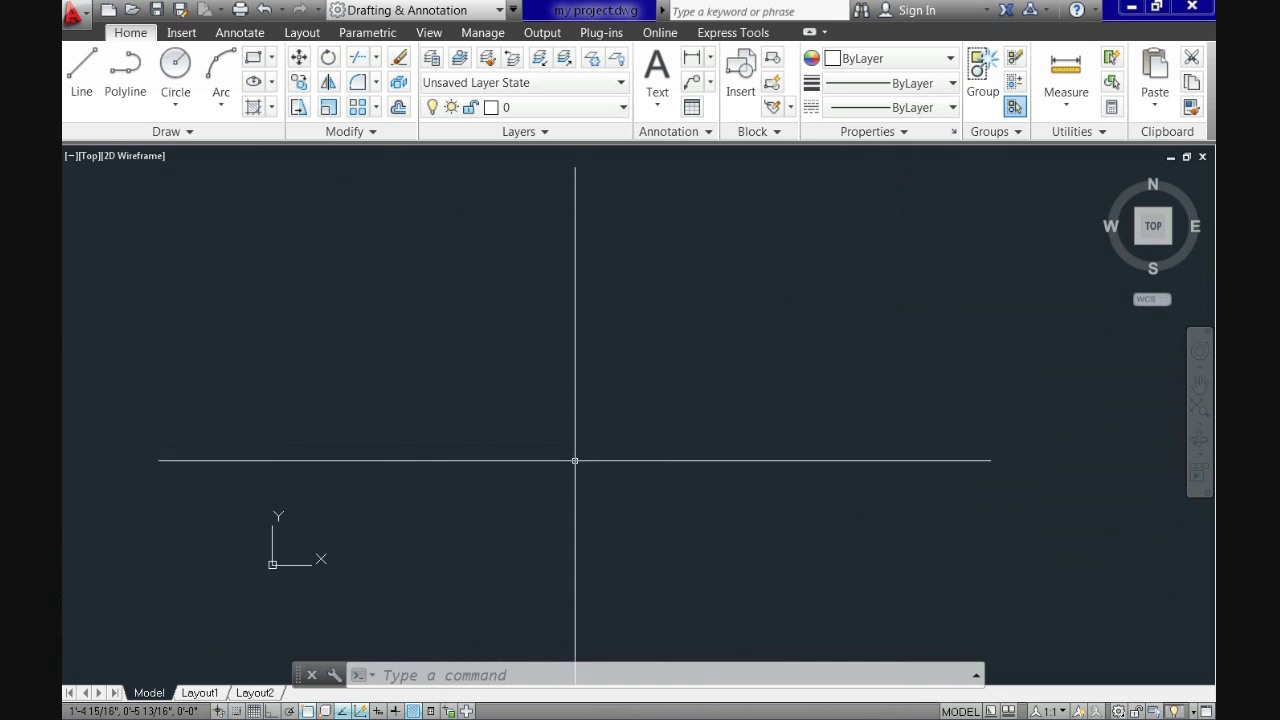
{"action": "scroll", "coordinate": [575, 460], "scroll_direction": "up", "scroll_amount": 1}
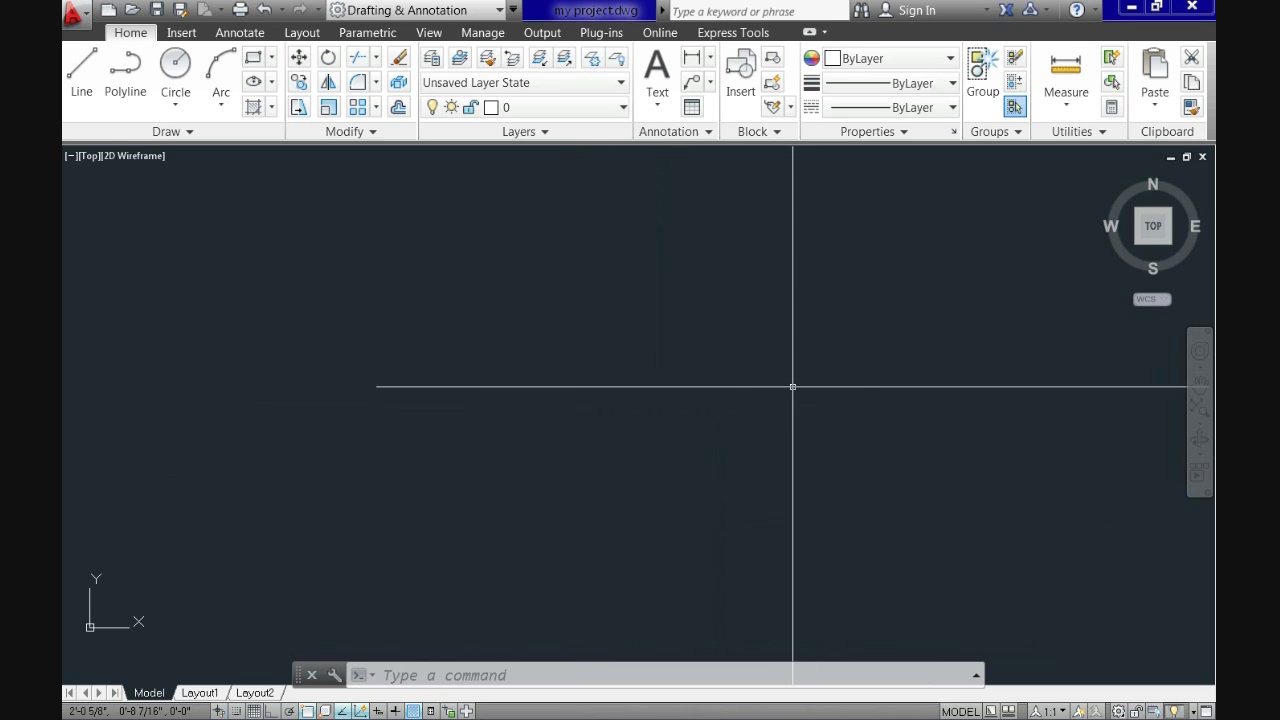
Switch to the lesson 2 desk drawing and select the left cabinet's lines.
{"action": "left_click", "coordinate": [429, 33]}
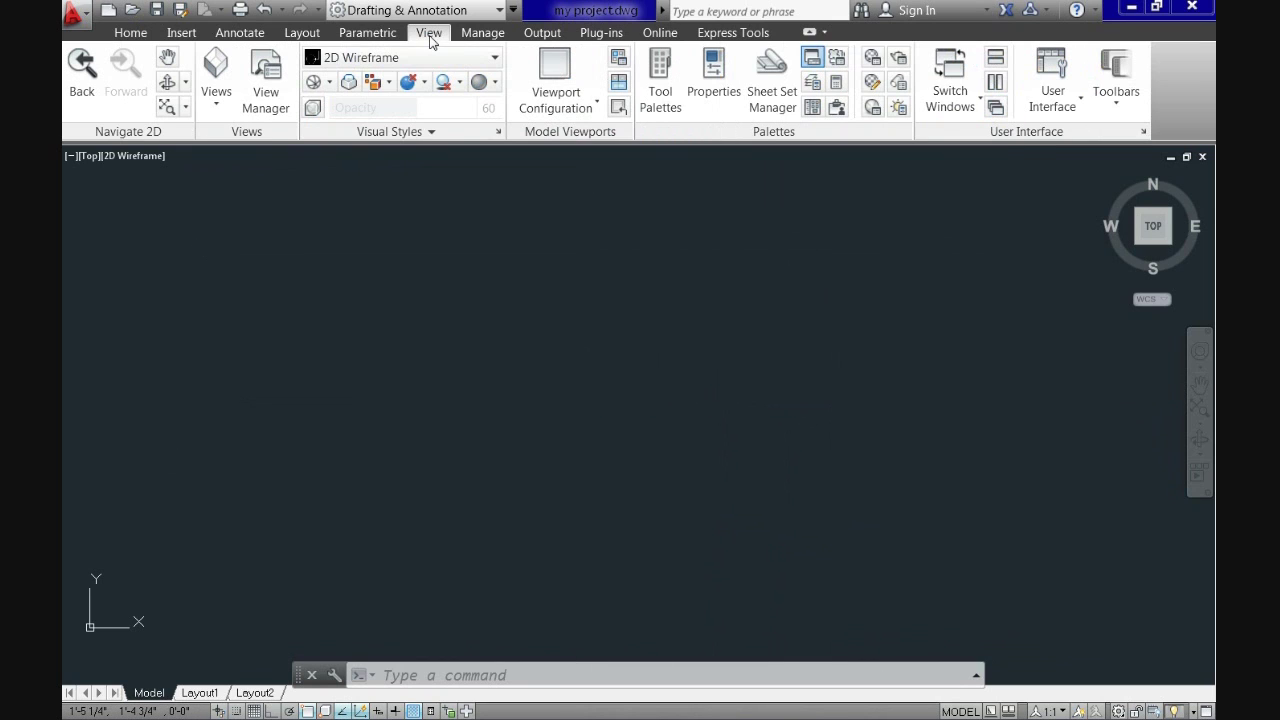
{"action": "left_click", "coordinate": [958, 98]}
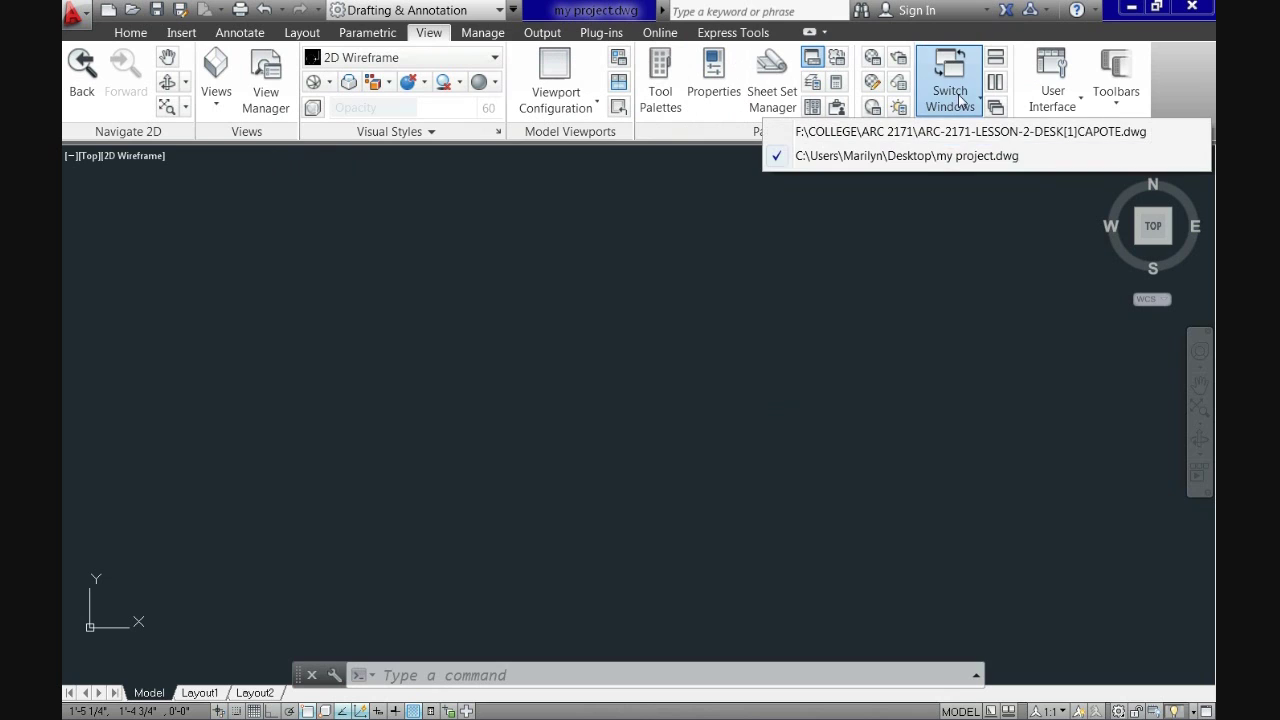
{"action": "left_click", "coordinate": [884, 134]}
{"action": "left_click", "coordinate": [578, 582]}
{"action": "key", "text": "Escape"}
{"action": "left_click", "coordinate": [578, 582]}
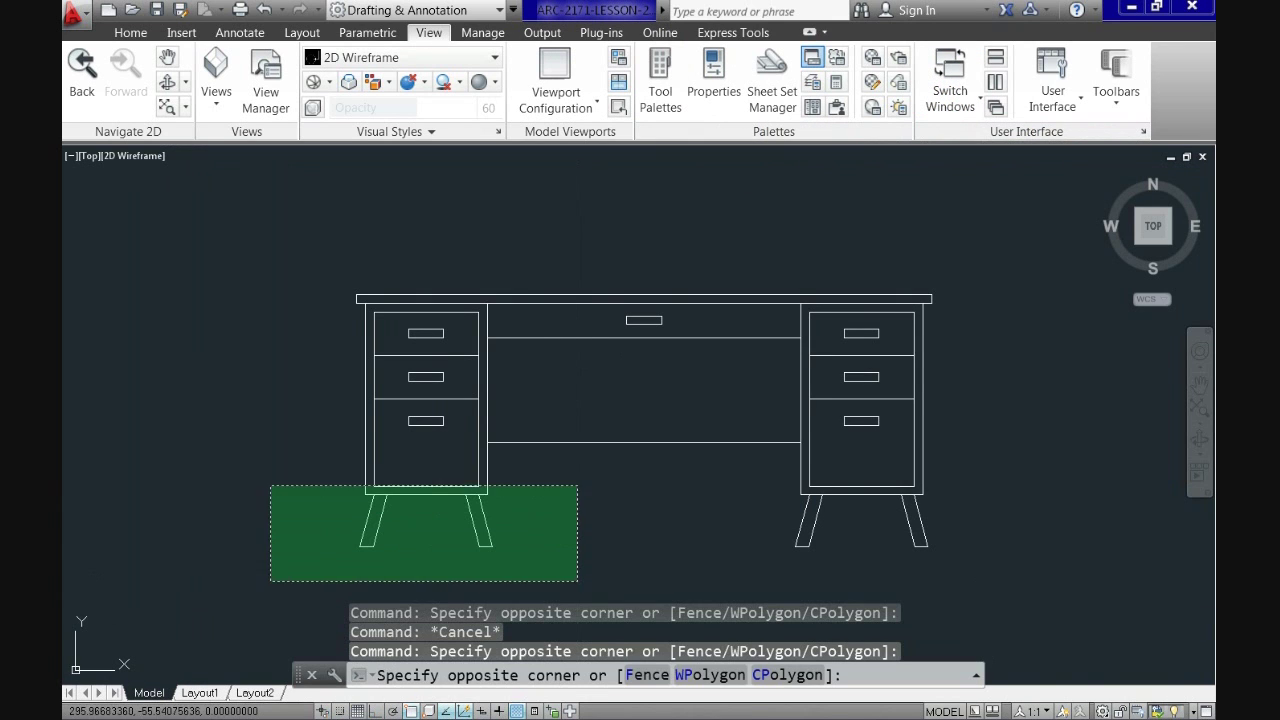
{"action": "left_click", "coordinate": [228, 427]}
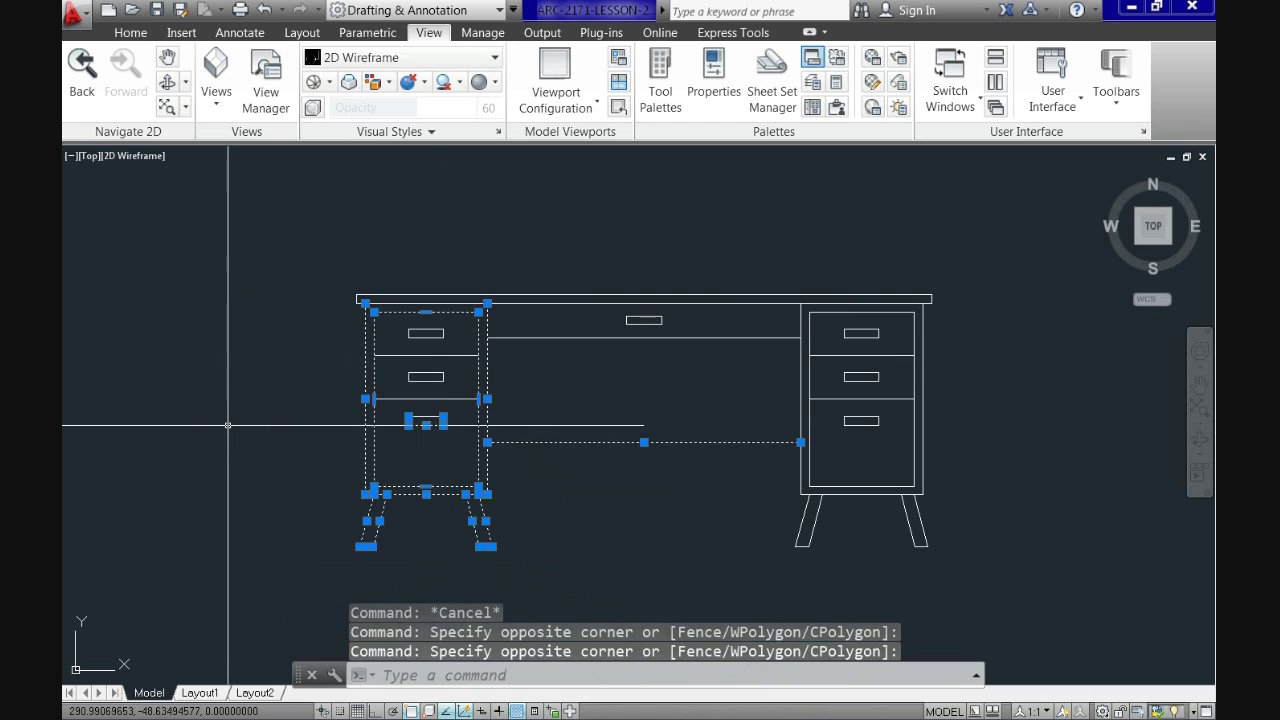
{"action": "key", "text": "Escape"}
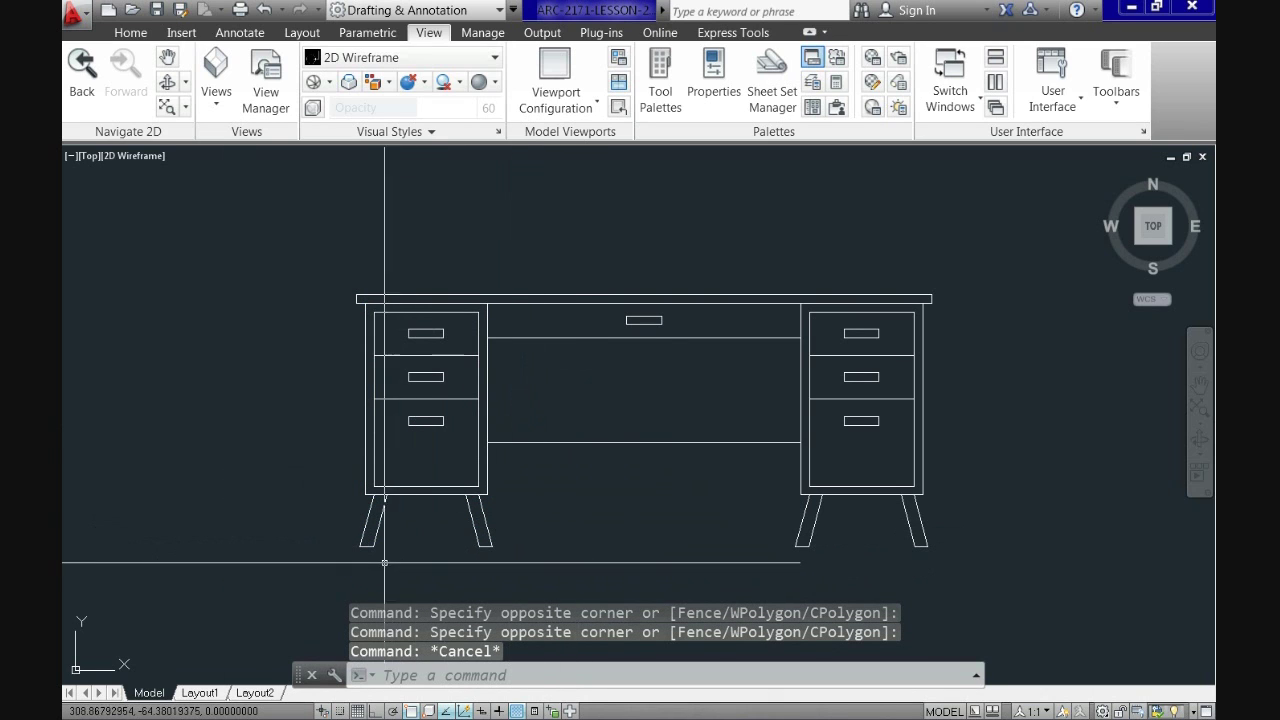
Zoom in and select the slanted left leg outline, trying windows around its foot.
{"action": "scroll", "coordinate": [368, 554], "scroll_direction": "up", "scroll_amount": 9}
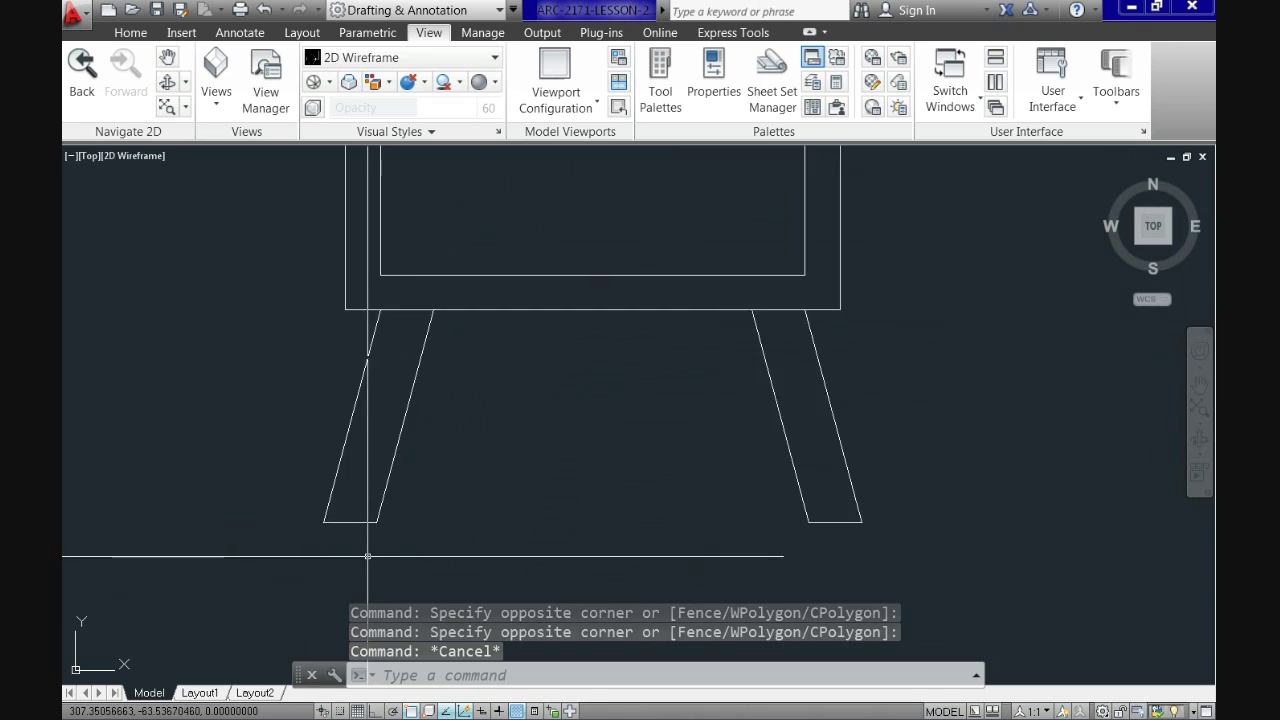
{"action": "left_click", "coordinate": [315, 541]}
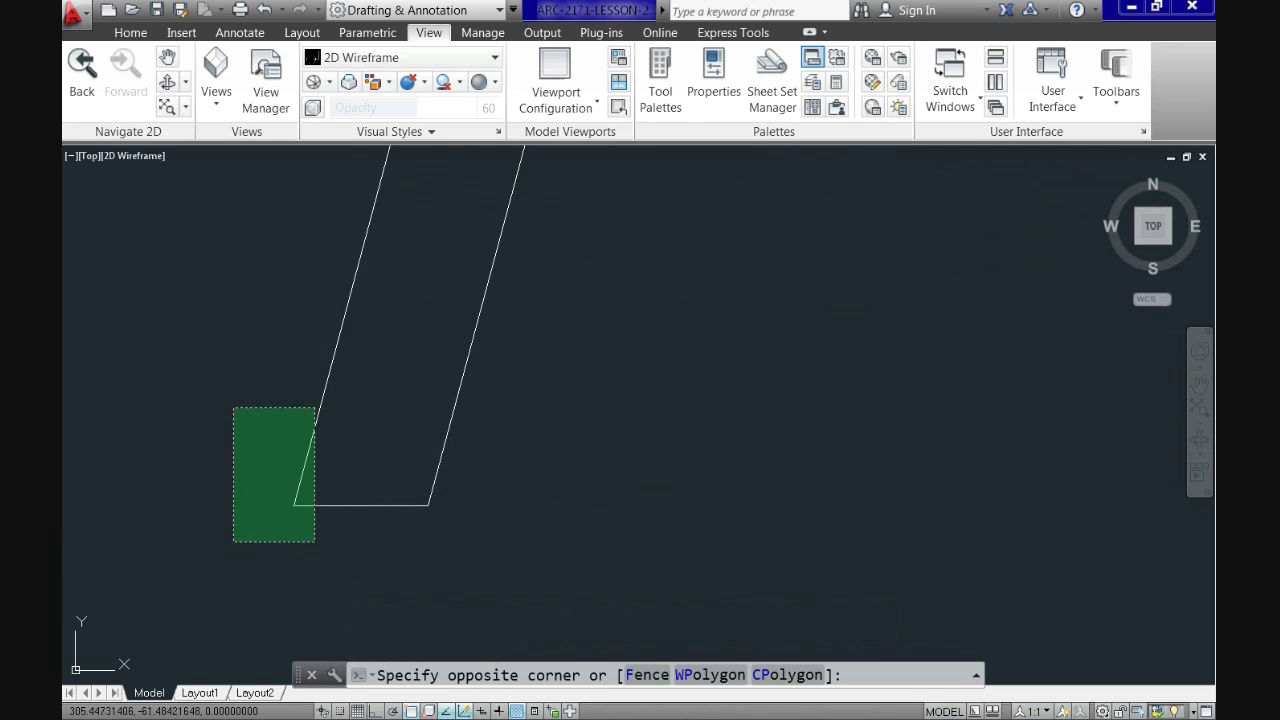
{"action": "left_click", "coordinate": [212, 360]}
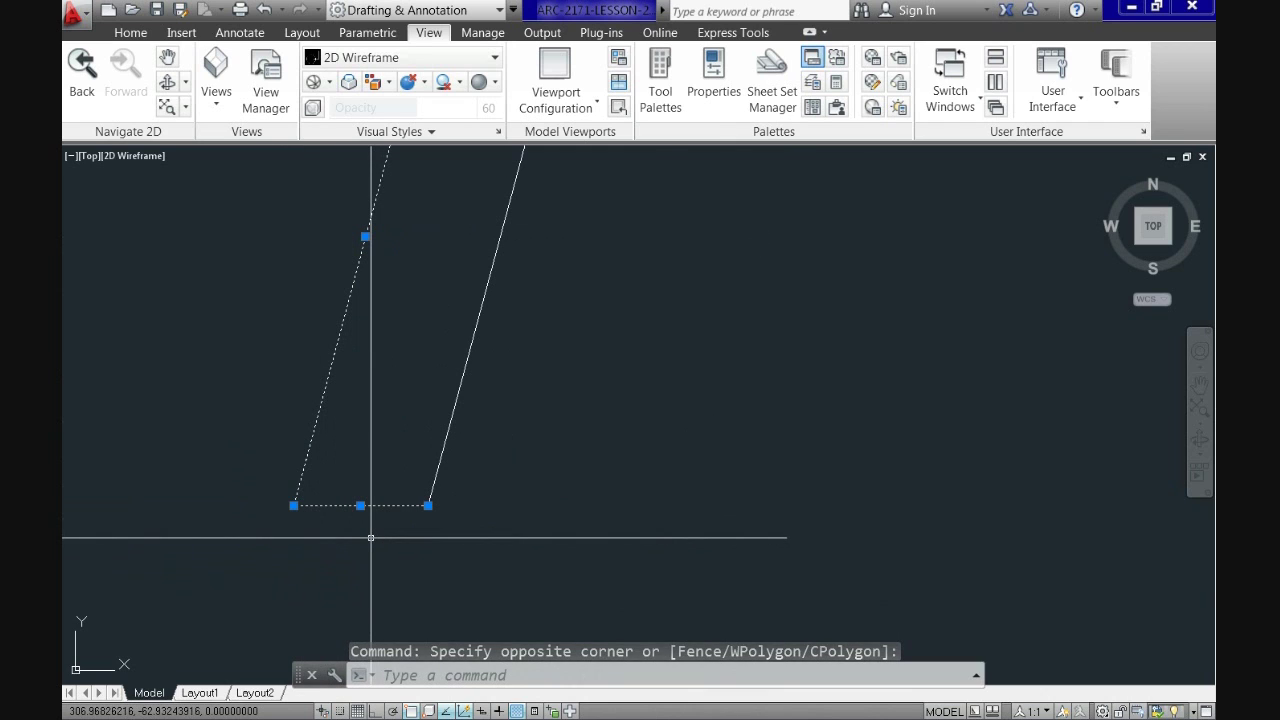
{"action": "key", "text": "Escape"}
{"action": "key", "text": "Escape"}
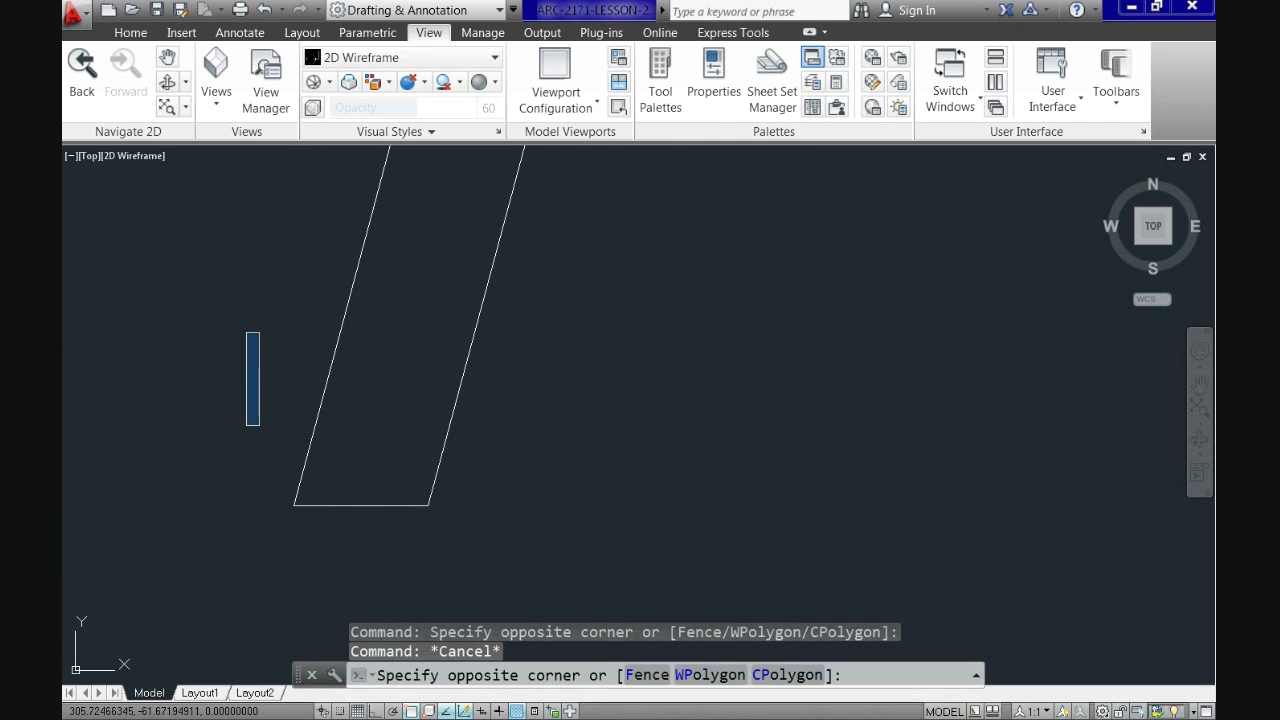
{"action": "left_click", "coordinate": [246, 332]}
{"action": "left_click", "coordinate": [367, 551]}
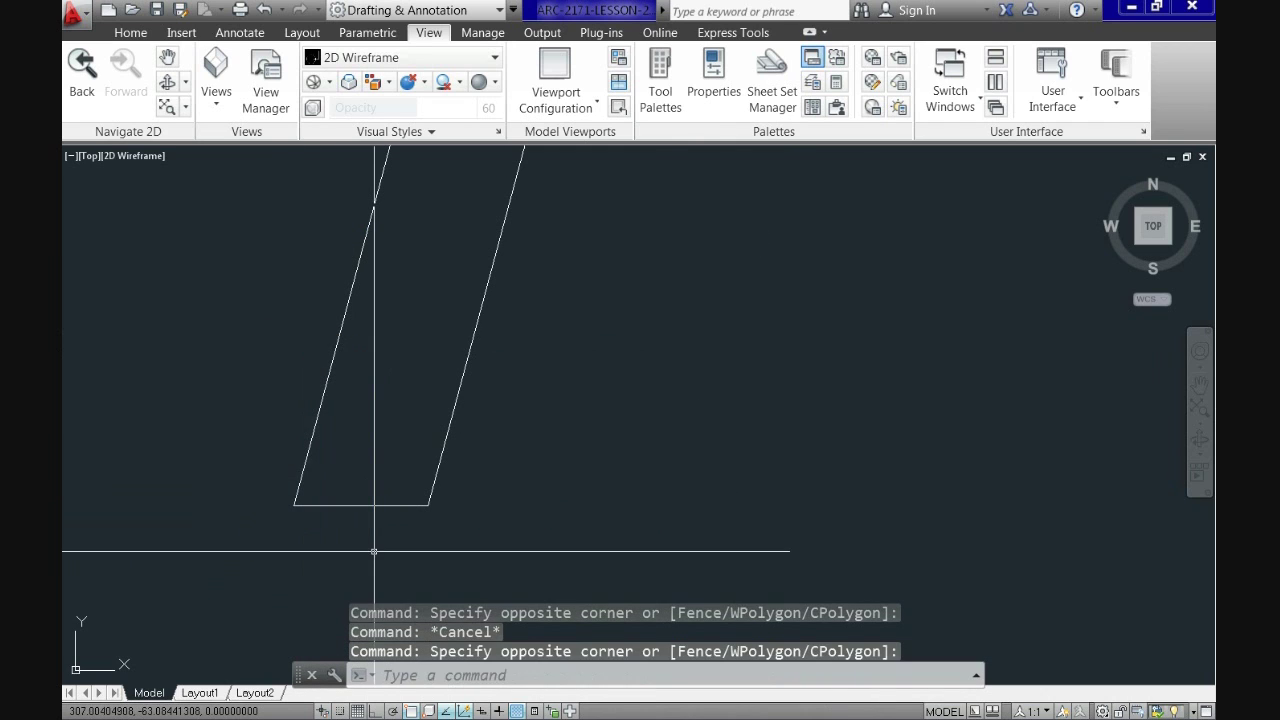
{"action": "left_click", "coordinate": [224, 300]}
{"action": "left_click", "coordinate": [340, 541]}
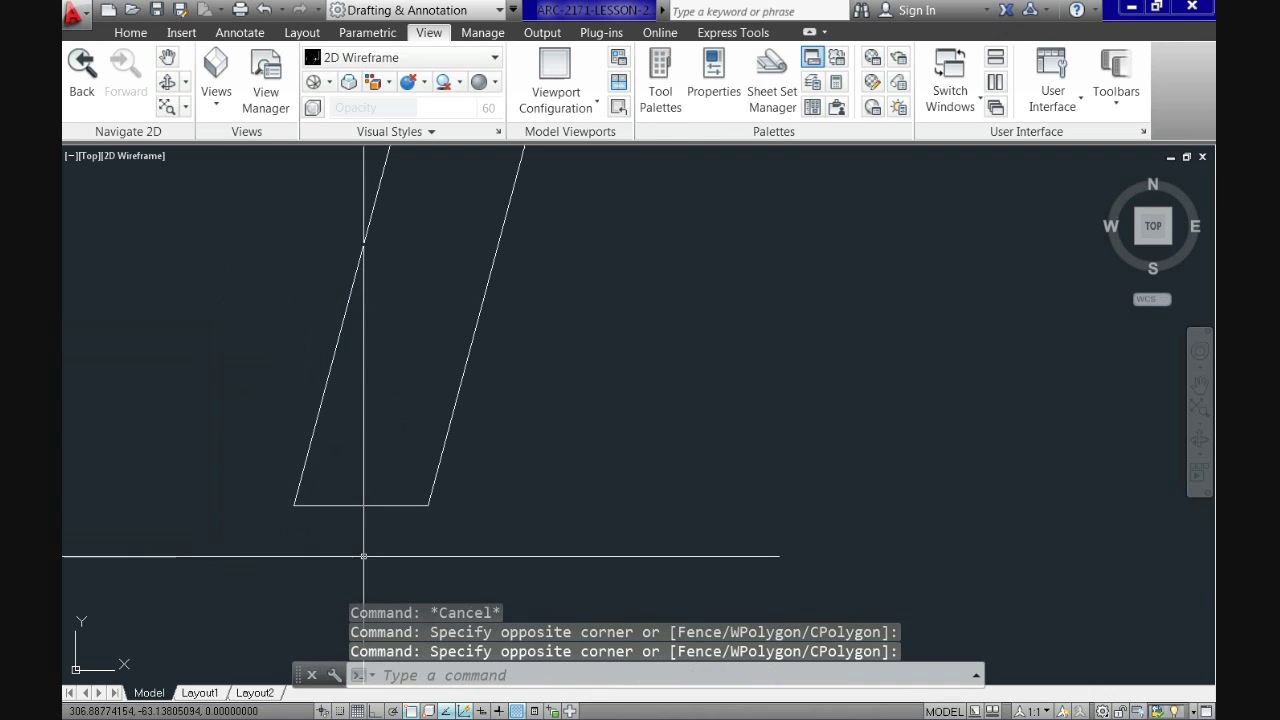
Select the leg's bottom segment and outline by window and crossing, then recenter the desk.
{"action": "left_click", "coordinate": [187, 431]}
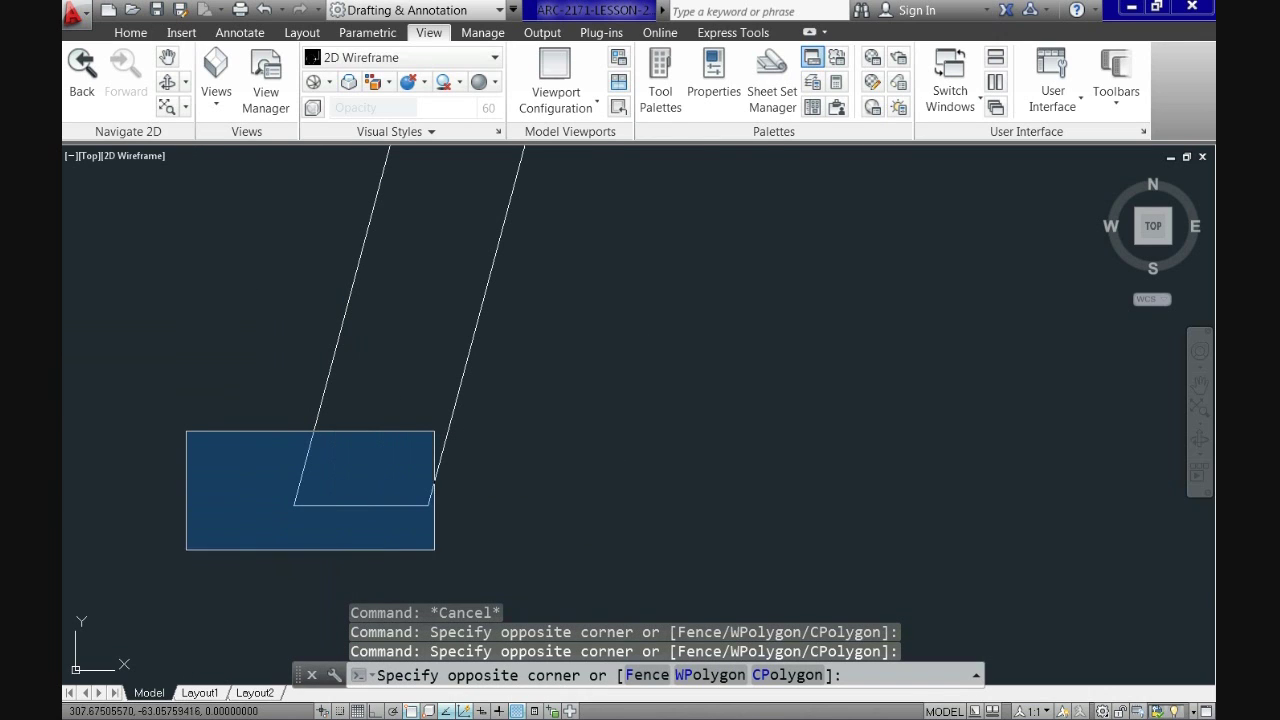
{"action": "left_click", "coordinate": [482, 541]}
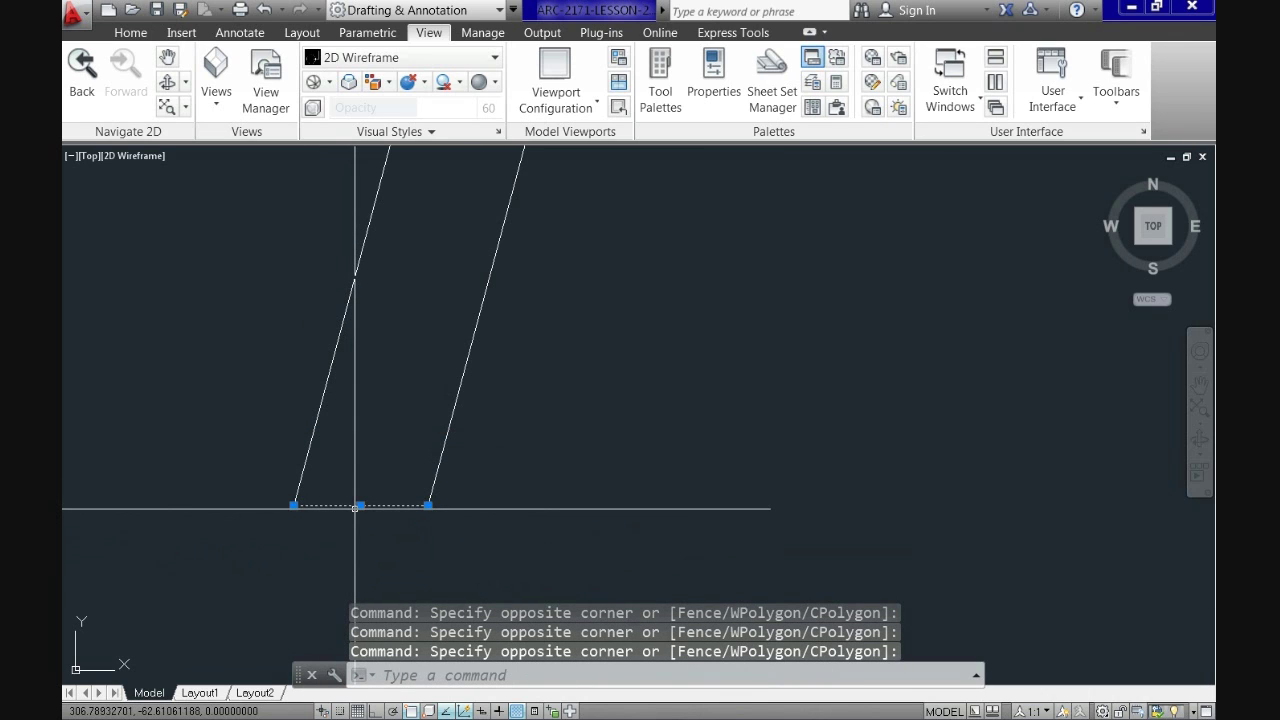
{"action": "key", "text": "Escape"}
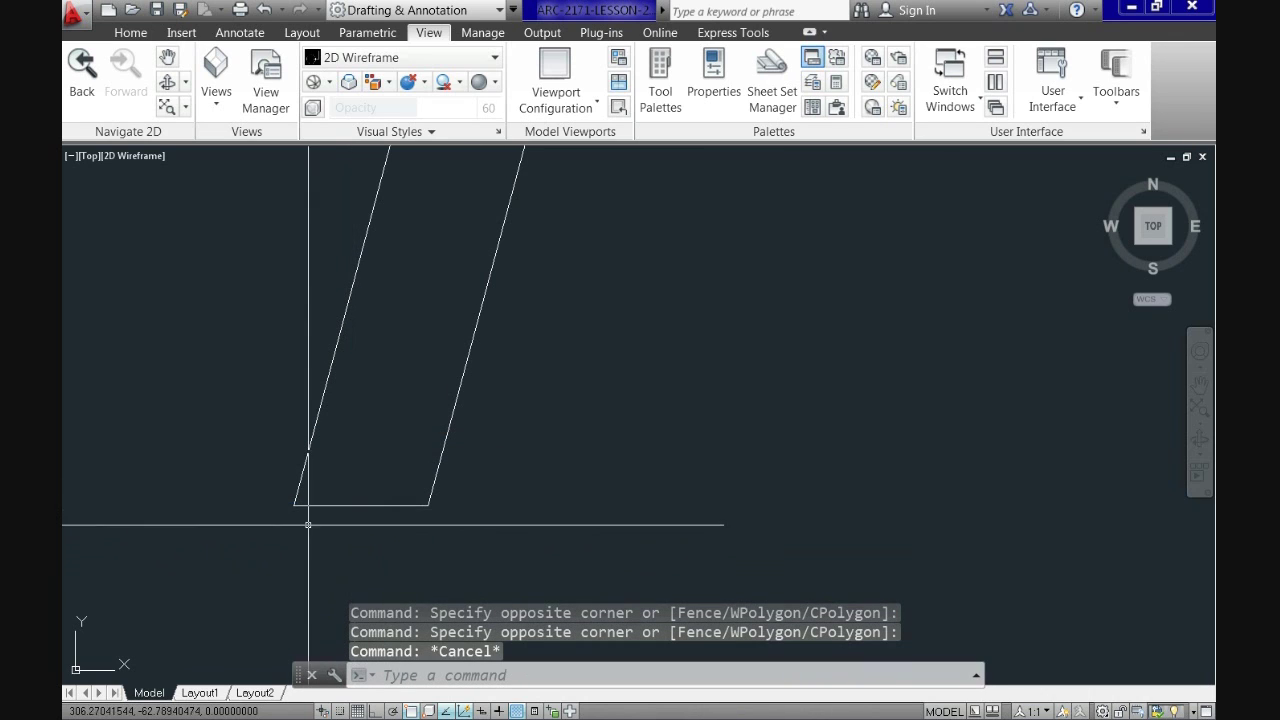
{"action": "left_click", "coordinate": [230, 468]}
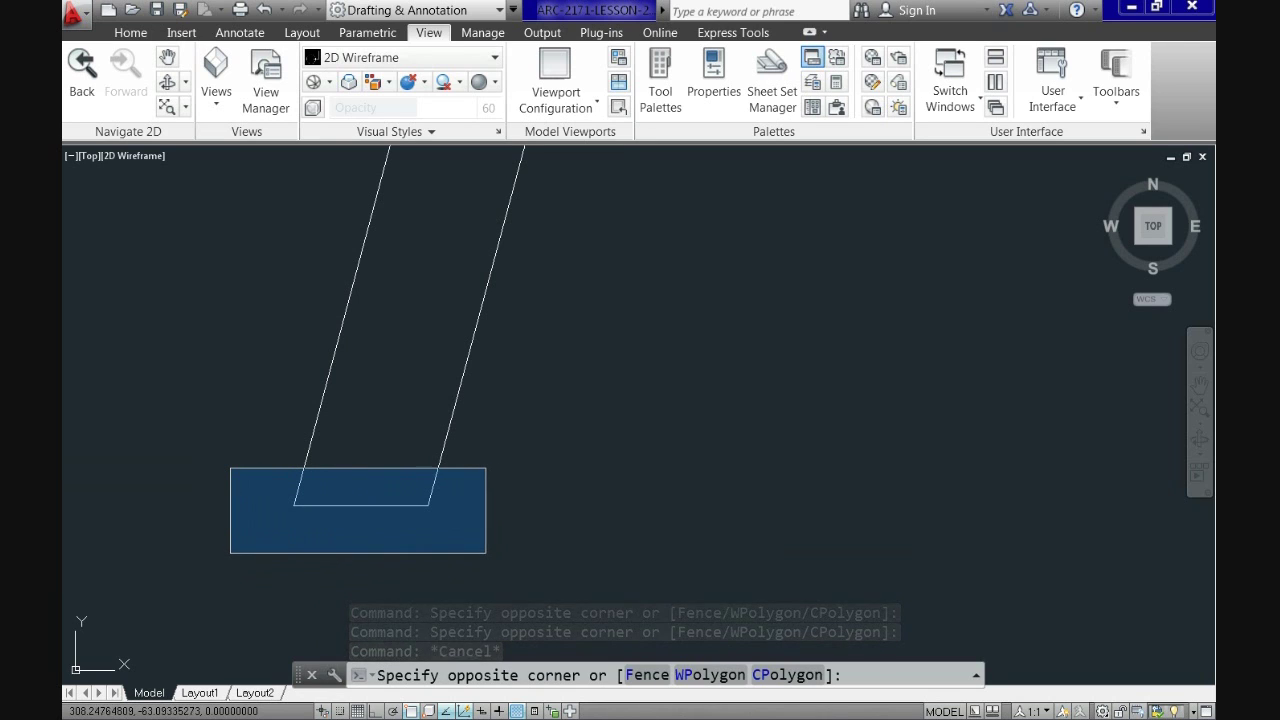
{"action": "left_click", "coordinate": [483, 554]}
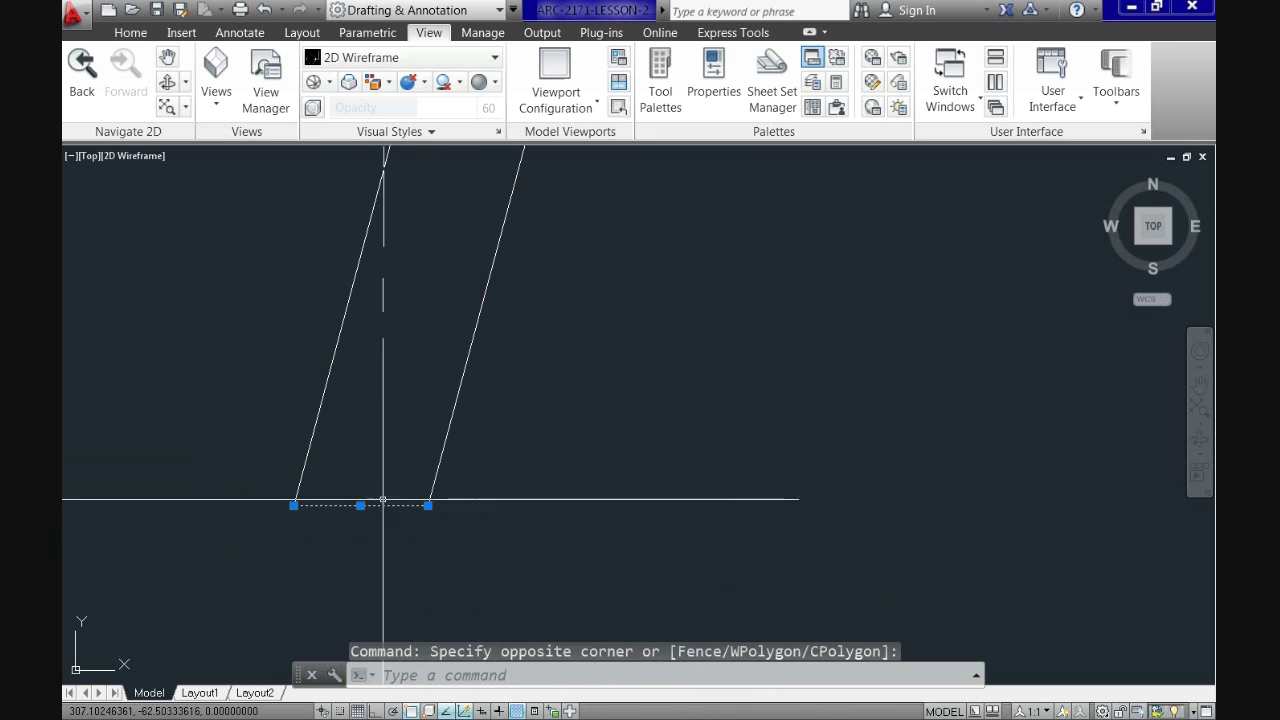
{"action": "key", "text": "Escape"}
{"action": "left_click", "coordinate": [476, 549]}
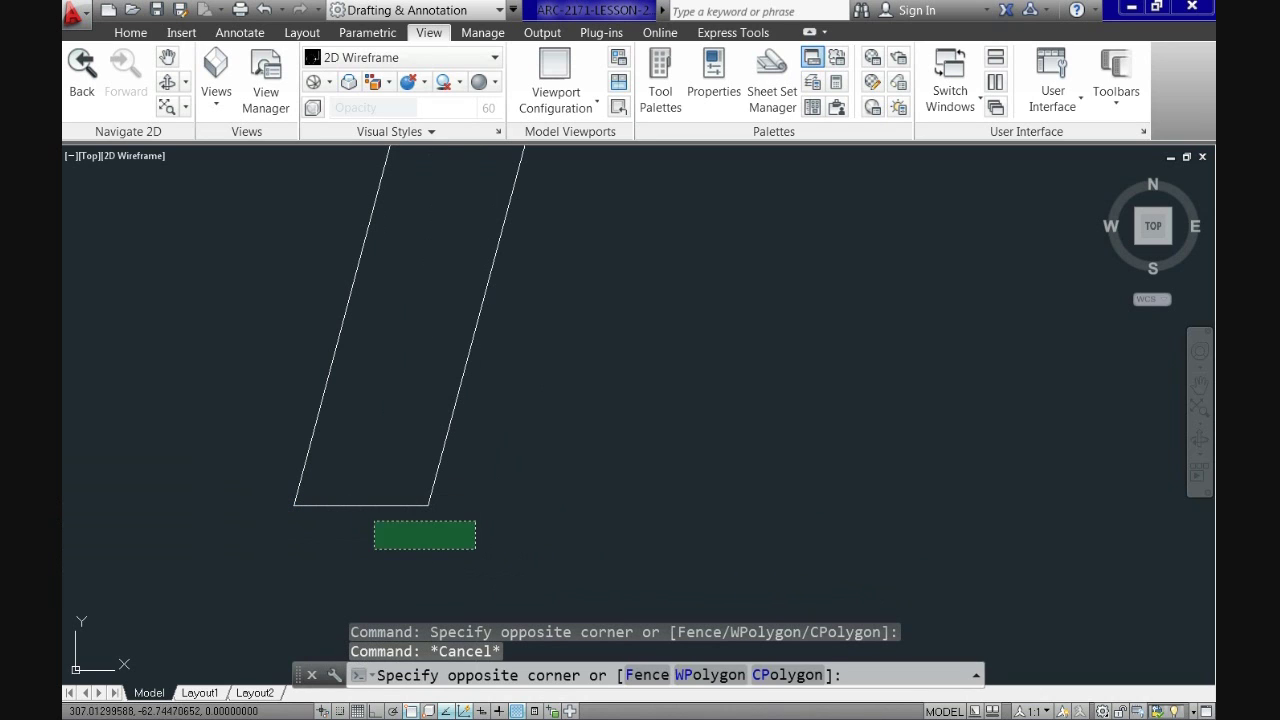
{"action": "left_click", "coordinate": [257, 474]}
{"action": "key", "text": "Escape"}
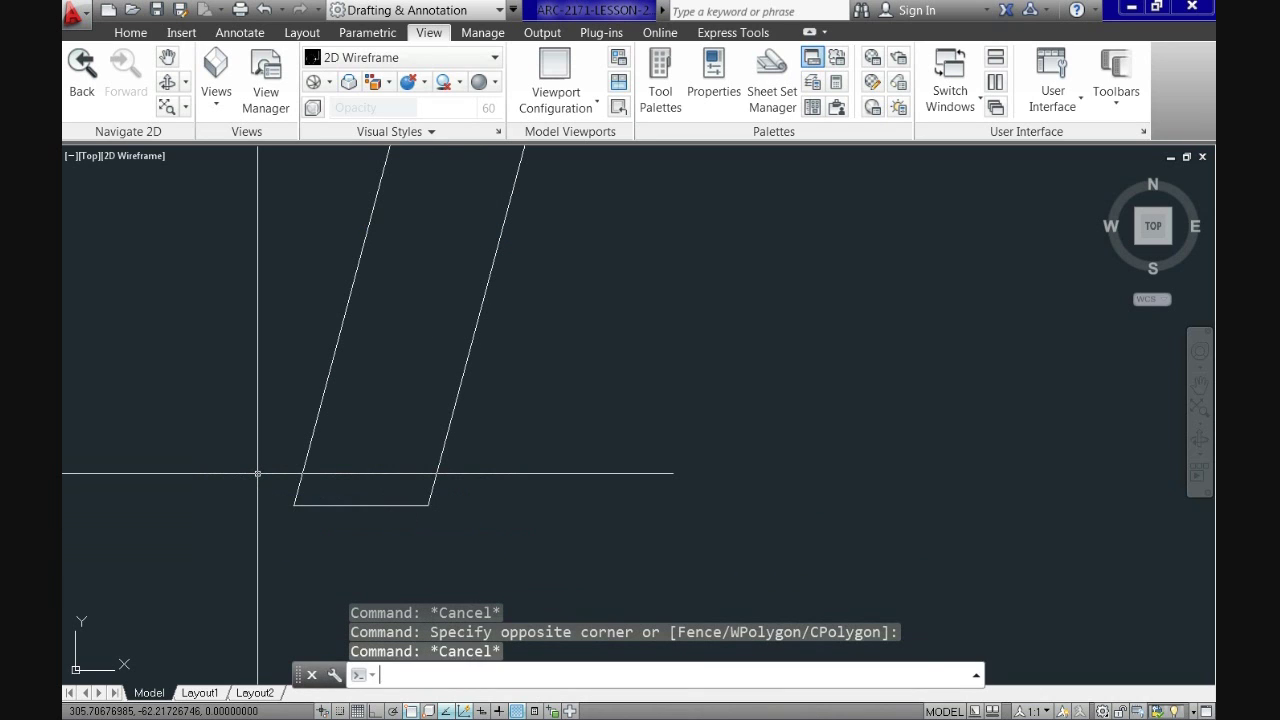
{"action": "scroll", "coordinate": [497, 507], "scroll_direction": "down", "scroll_amount": 10}
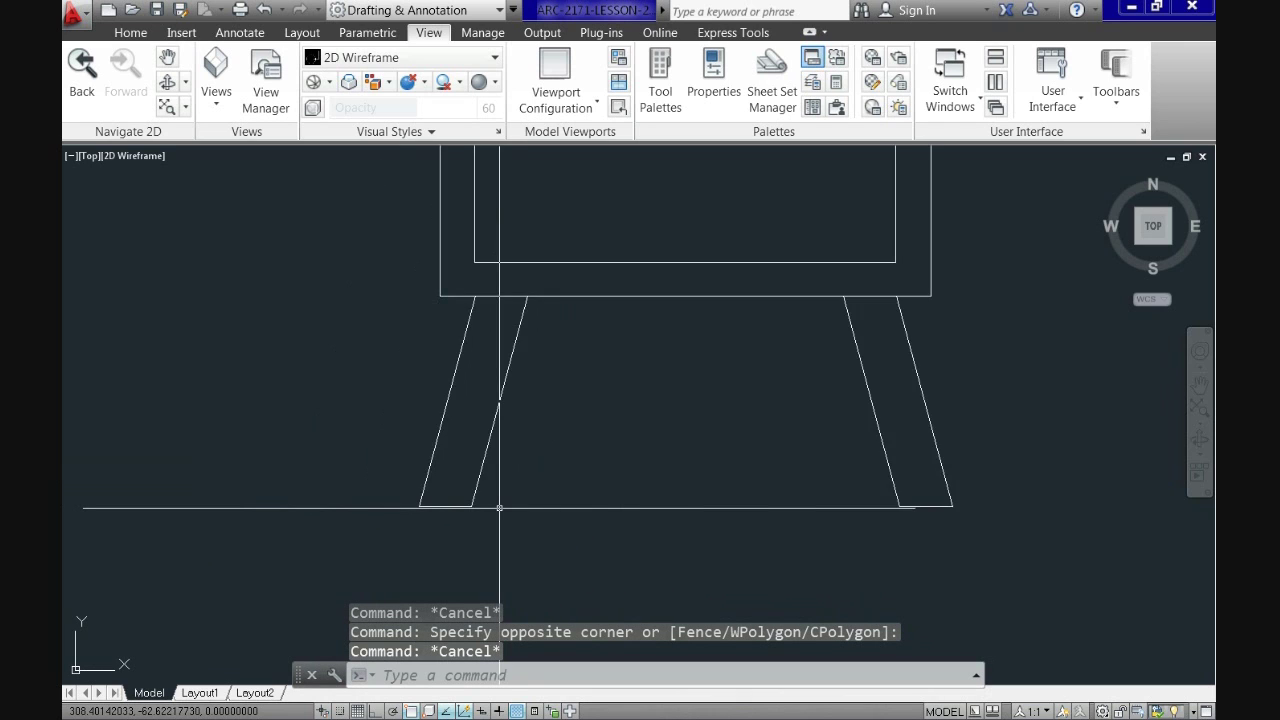
{"action": "middle_click_drag", "start_coordinate": [707, 510], "coordinate": [580, 506]}
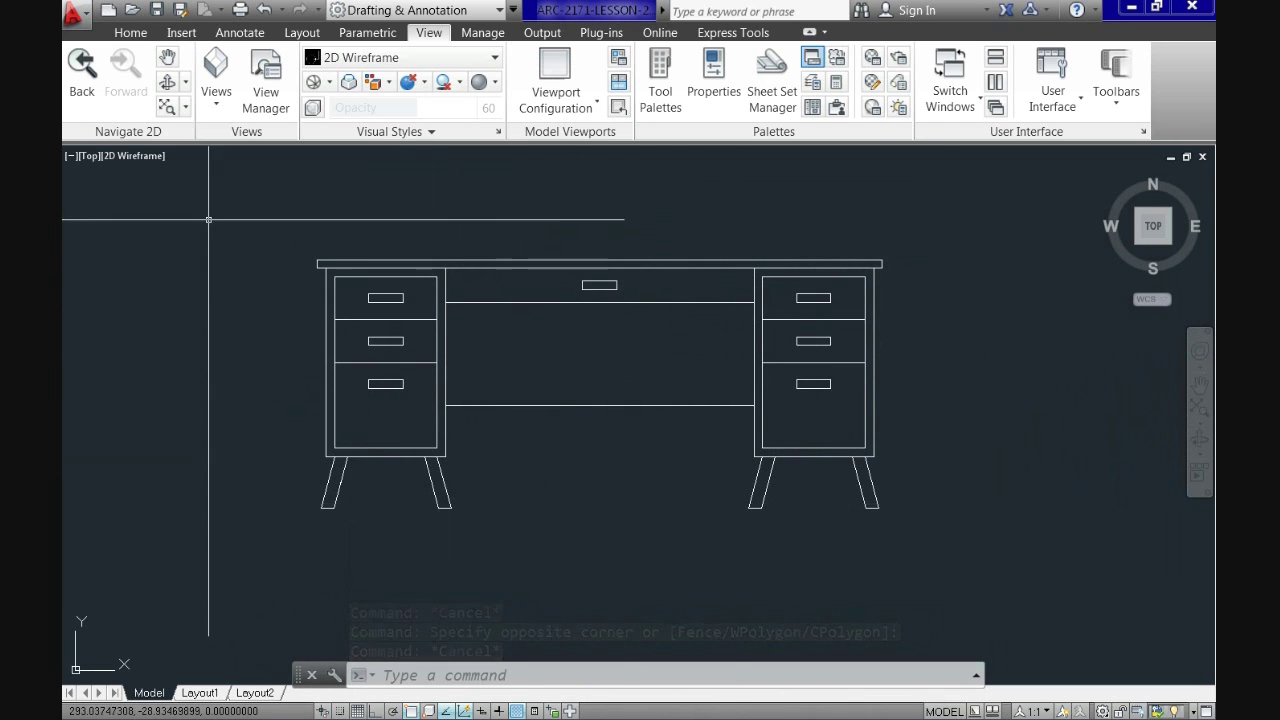
{"action": "scroll", "coordinate": [500, 250], "scroll_direction": "up", "scroll_amount": 1}
Add multiline text 'EASYAUTOCAD4YOU' across the middle panel between the cabinets.
{"action": "type", "text": "mt"}
{"action": "key", "text": "Return"}
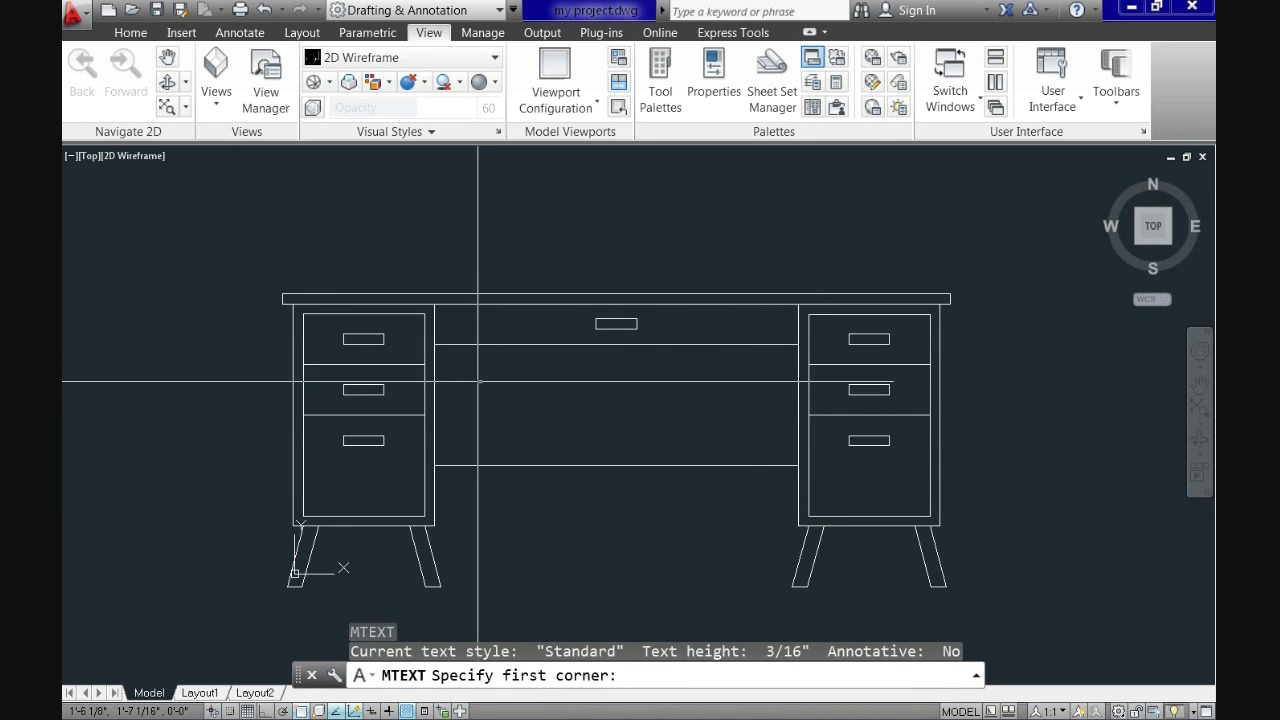
{"action": "left_click", "coordinate": [472, 371]}
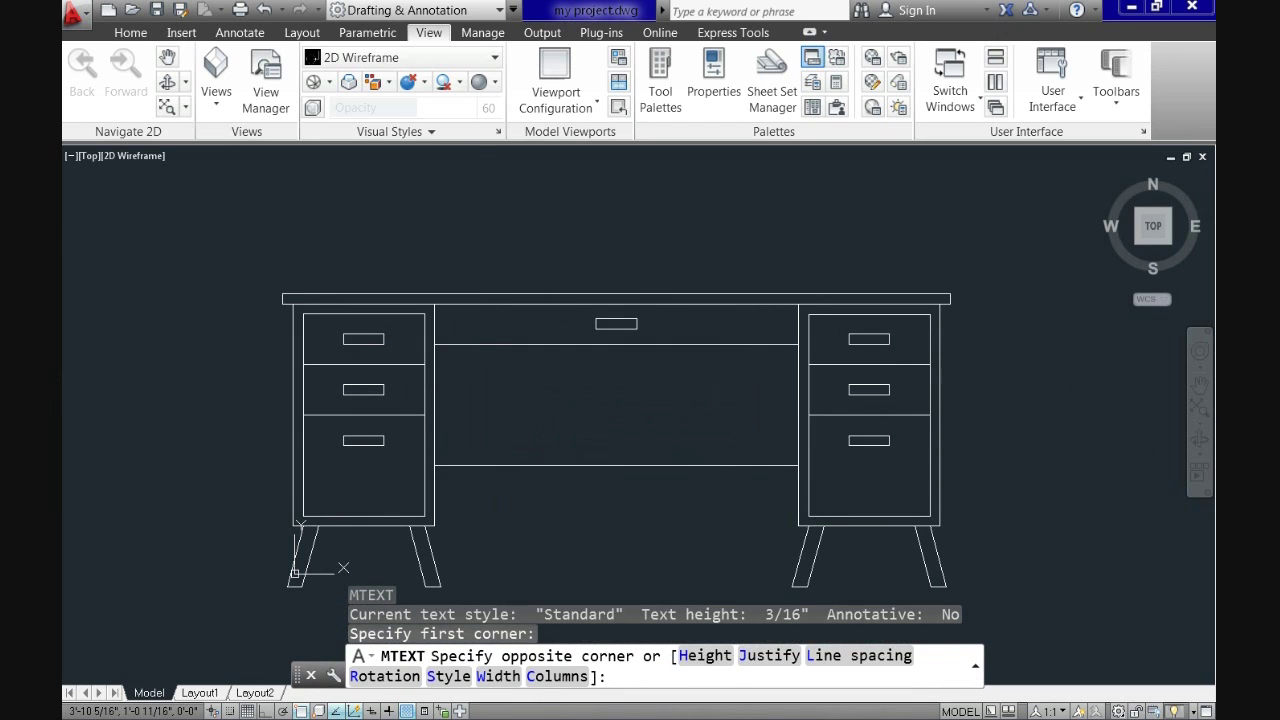
{"action": "left_click", "coordinate": [763, 453]}
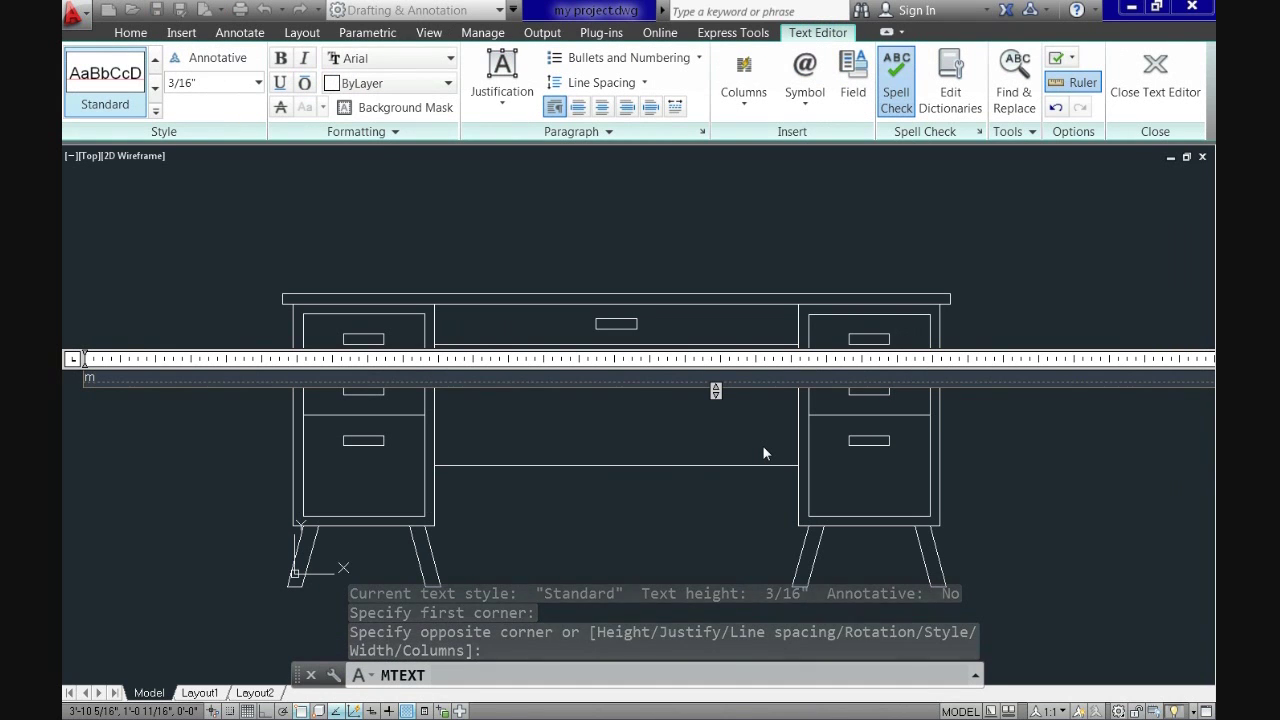
{"action": "type", "text": "my f"}
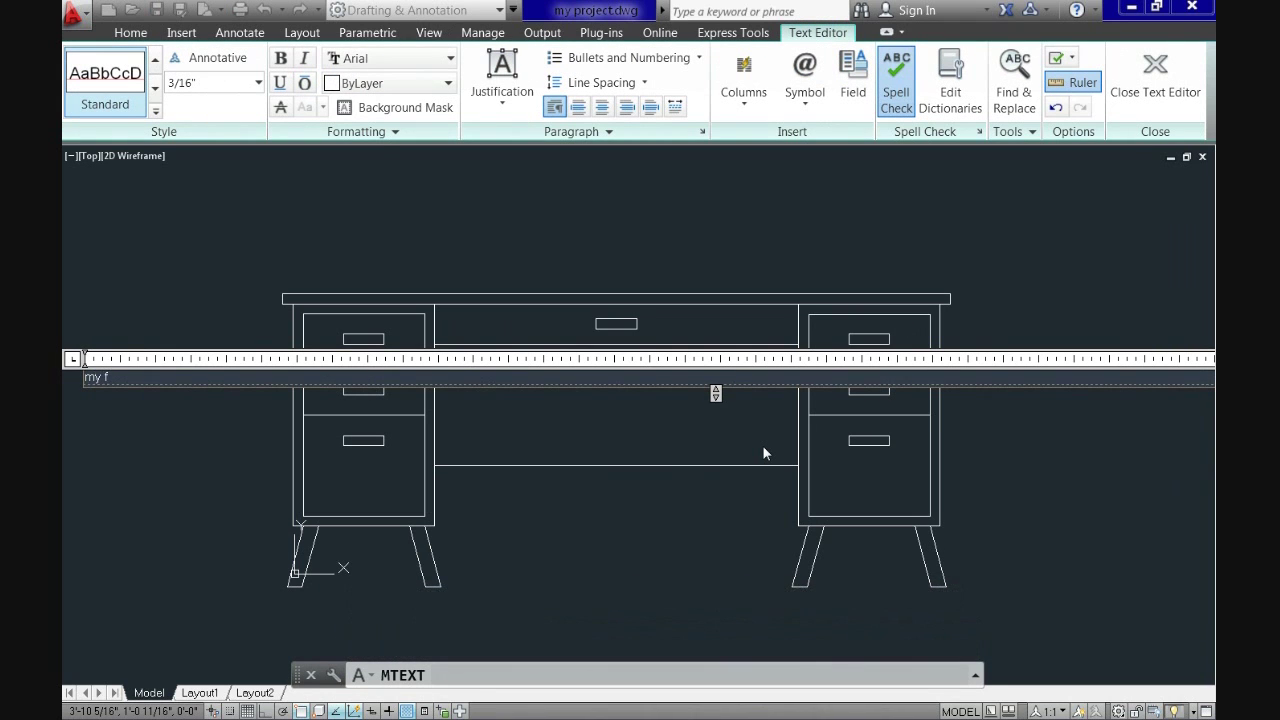
{"action": "key", "text": "BackSpace"}
{"action": "key", "text": "BackSpace"}
{"action": "key", "text": "BackSpace"}
{"action": "key", "text": "BackSpace"}
{"action": "key", "text": "BackSpace"}
{"action": "type", "text": "EASE"}
{"action": "key", "text": "BackSpace"}
{"action": "type", "text": "YAUTOCAD"}
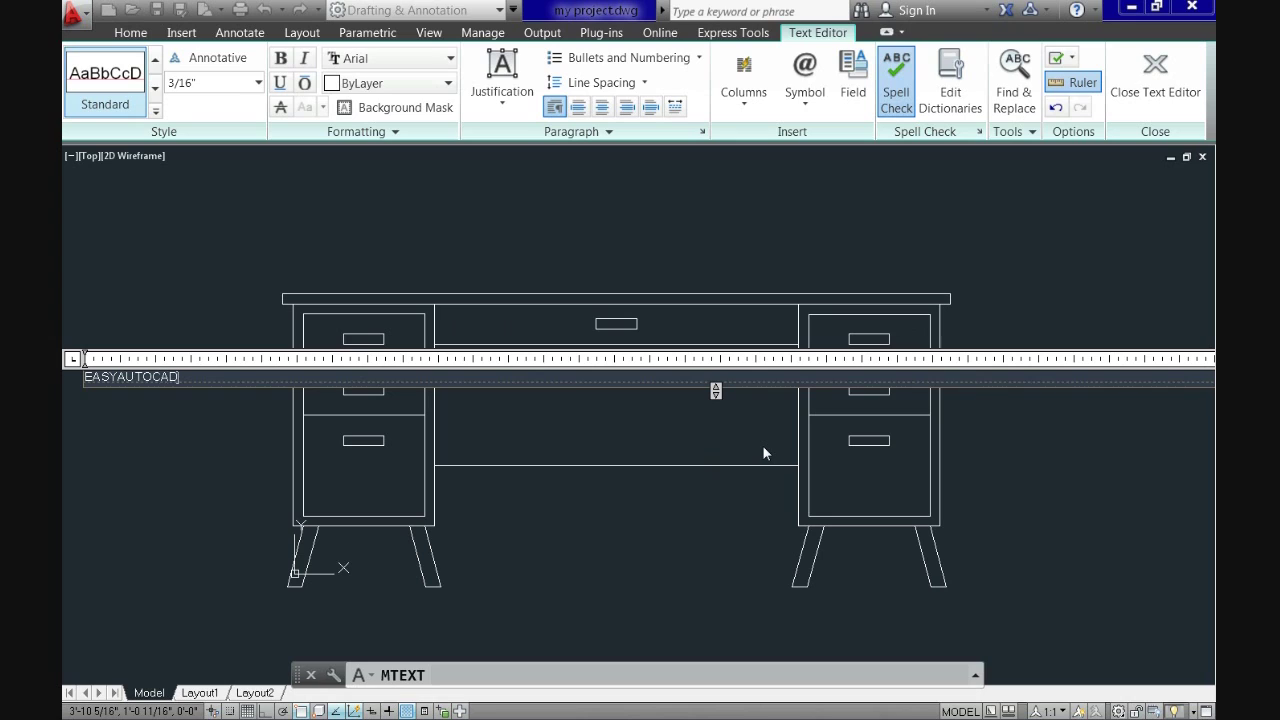
{"action": "type", "text": "4YOU"}
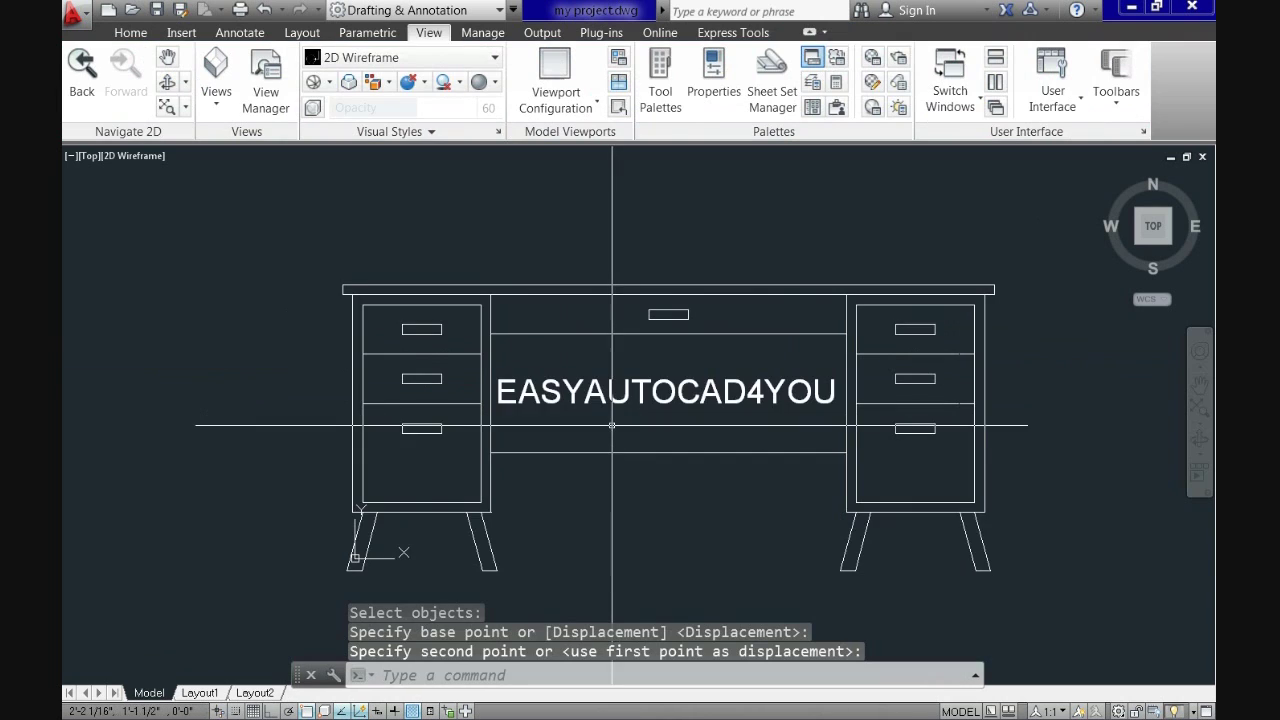
Cancel the unfinished move and zoom out to view the labelled desk.
{"action": "scroll", "coordinate": [612, 425], "scroll_direction": "up", "scroll_amount": 2}
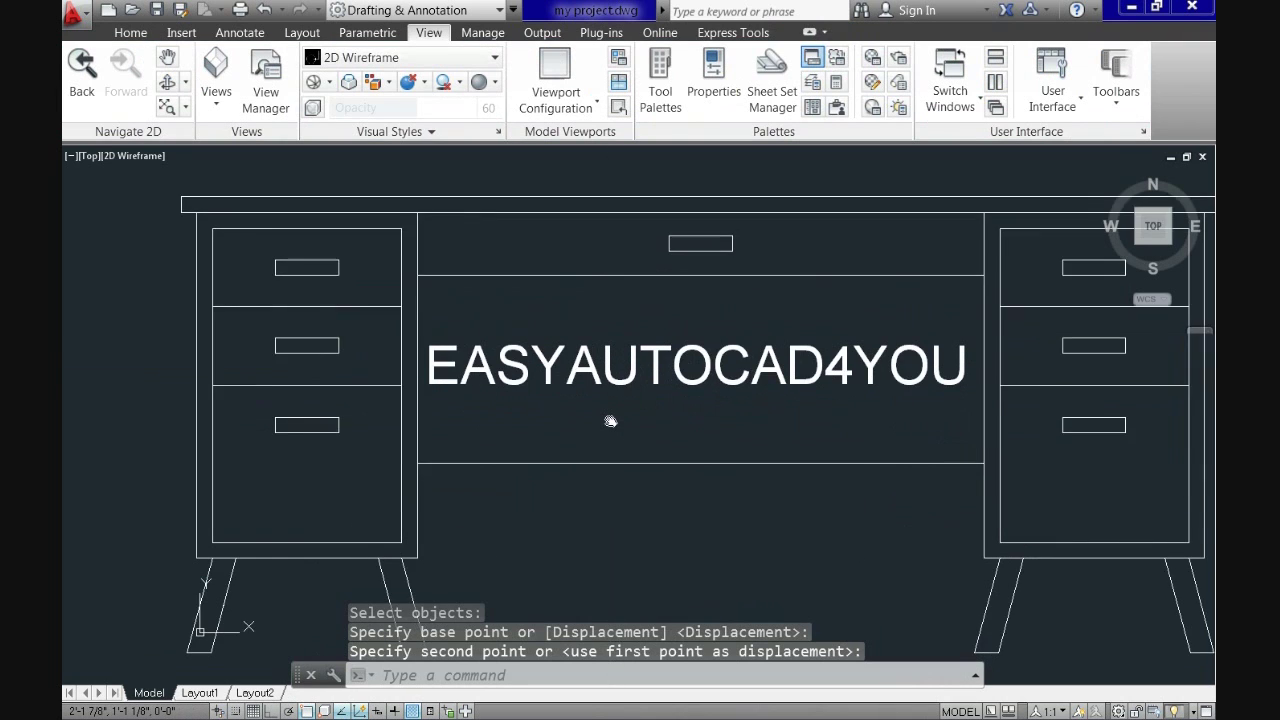
{"action": "scroll", "coordinate": [603, 429], "scroll_direction": "down", "scroll_amount": 2}
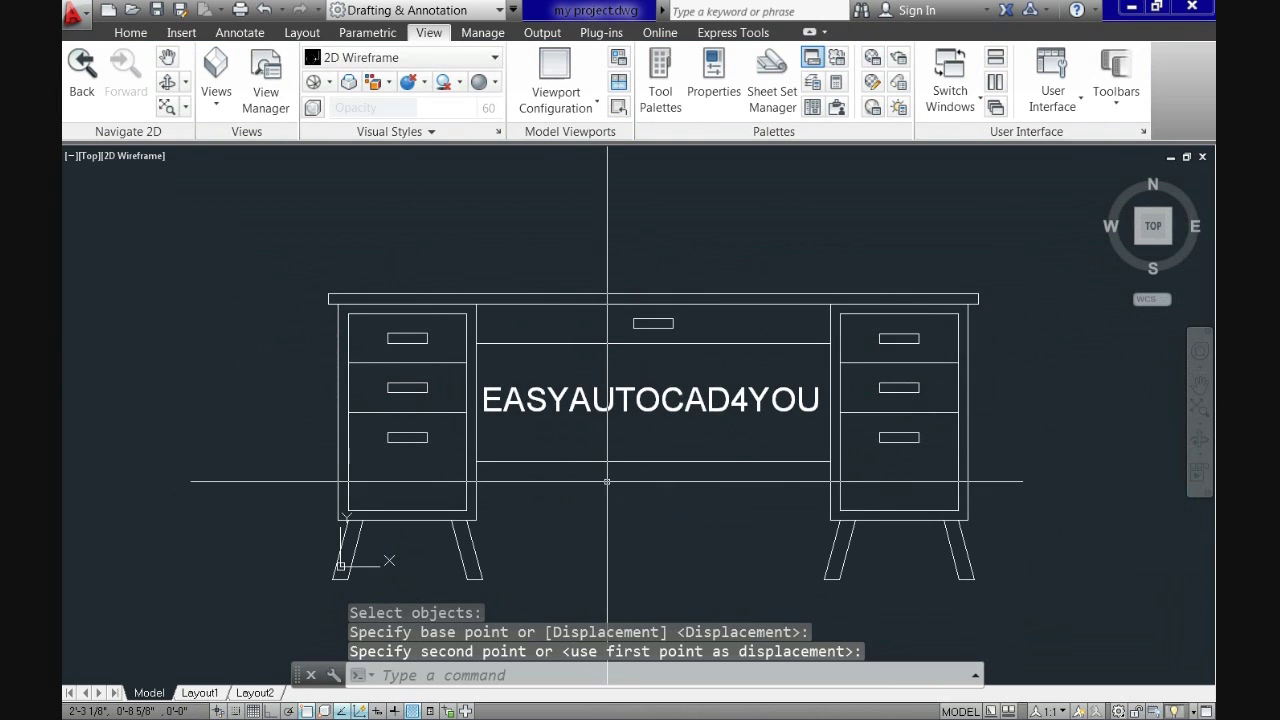
{"action": "key", "text": "Escape"}
{"action": "scroll", "coordinate": [694, 424], "scroll_direction": "down", "scroll_amount": 2}
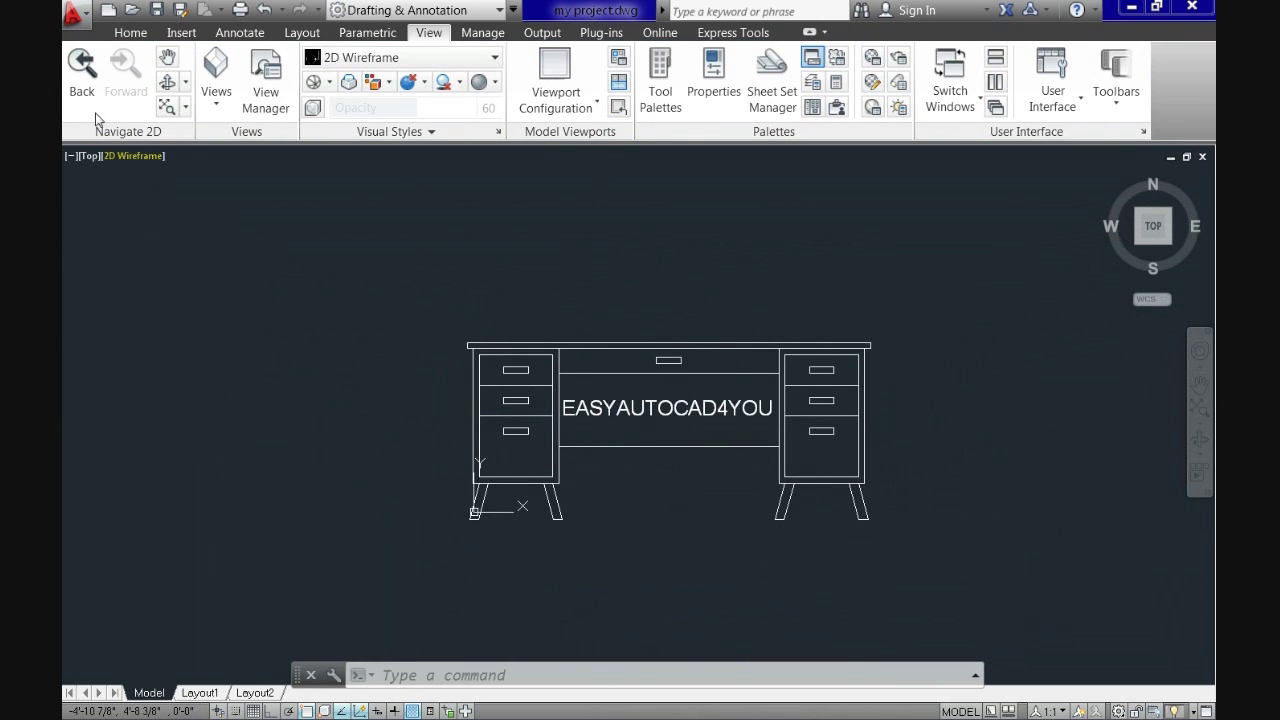
{"action": "left_click", "coordinate": [80, 18]}
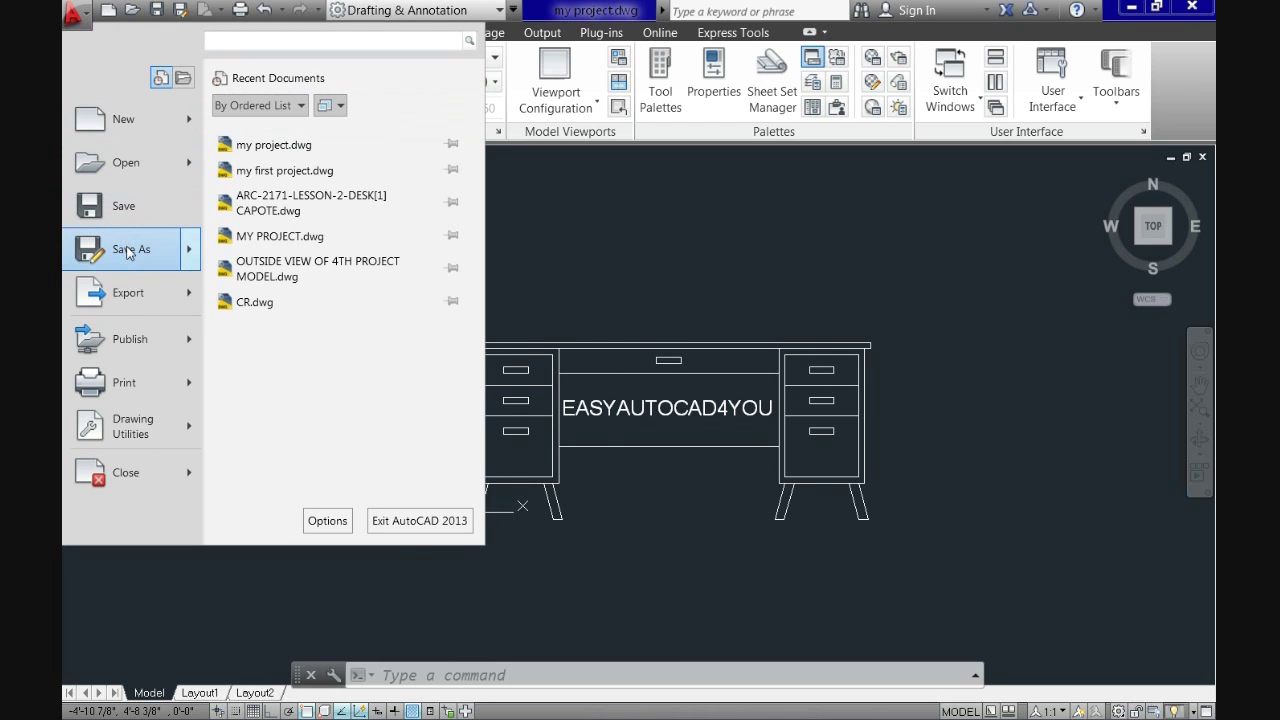
Save the desk drawing as a Drawing Template named MYPROJECT.dwt in the Template folder.
{"action": "mouse_move", "coordinate": [126, 250]}
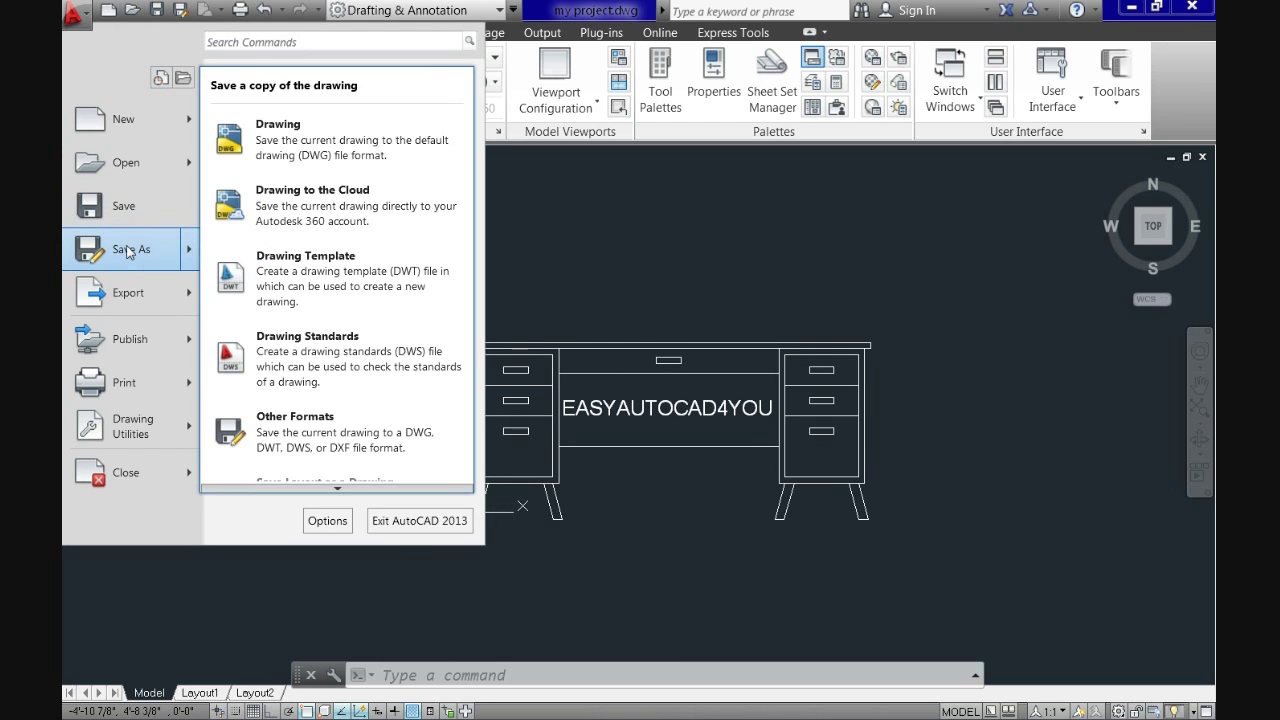
{"action": "left_click", "coordinate": [295, 287]}
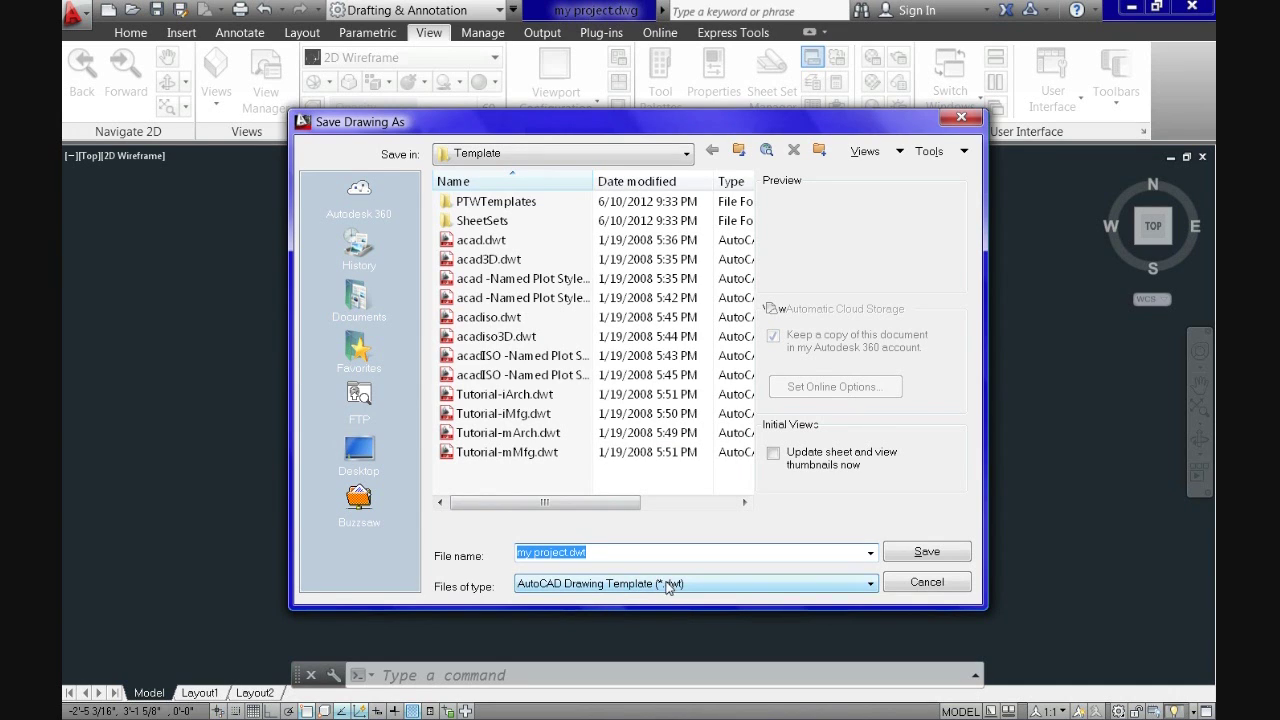
{"action": "key", "text": "Delete"}
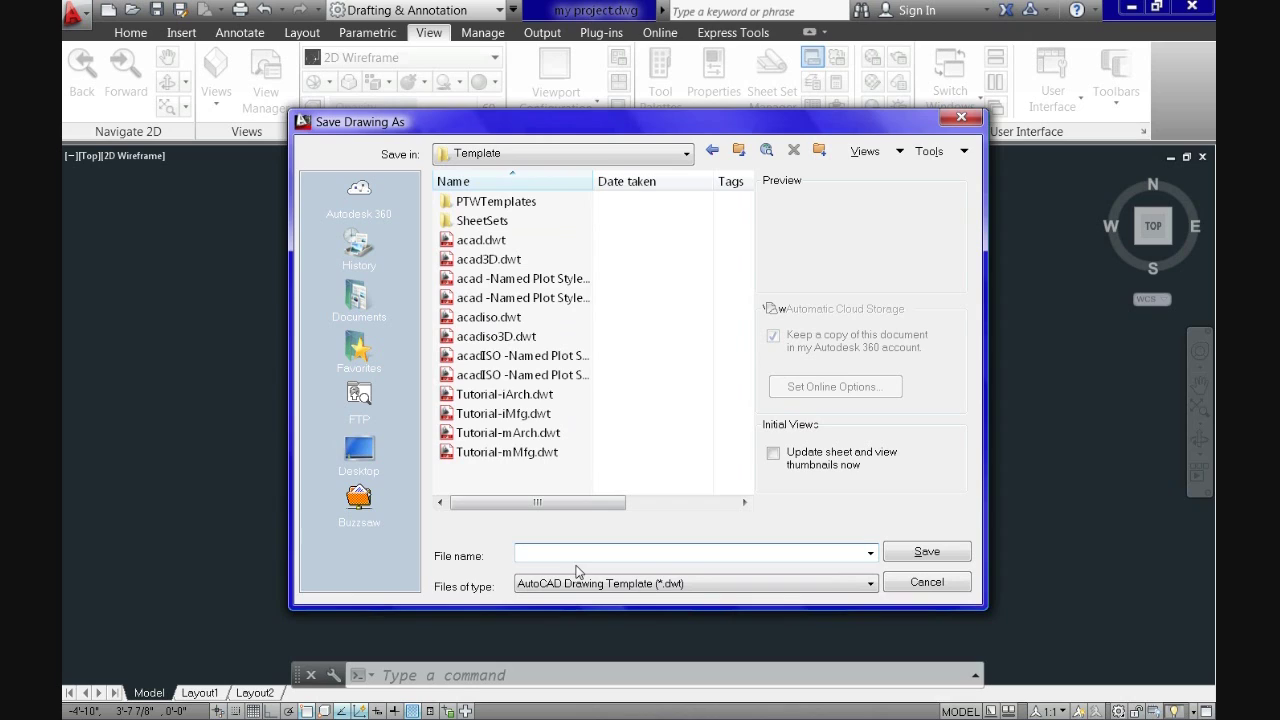
{"action": "type", "text": "MYPROJECT"}
{"action": "left_click", "coordinate": [932, 549]}
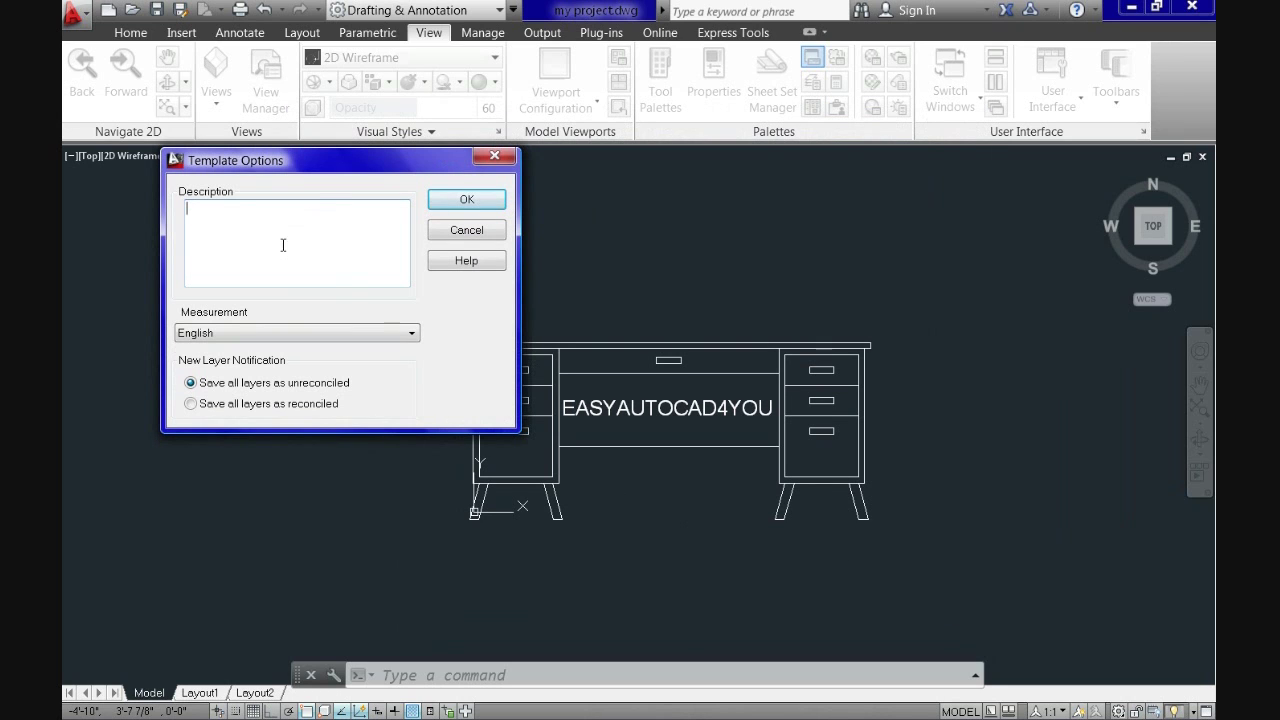
Enter 'MY OWN DWT TO TEST' as the template description and confirm.
{"action": "type", "text": "MY O"}
{"action": "type", "text": "WN DWT TO TEST"}
{"action": "left_click", "coordinate": [452, 200]}
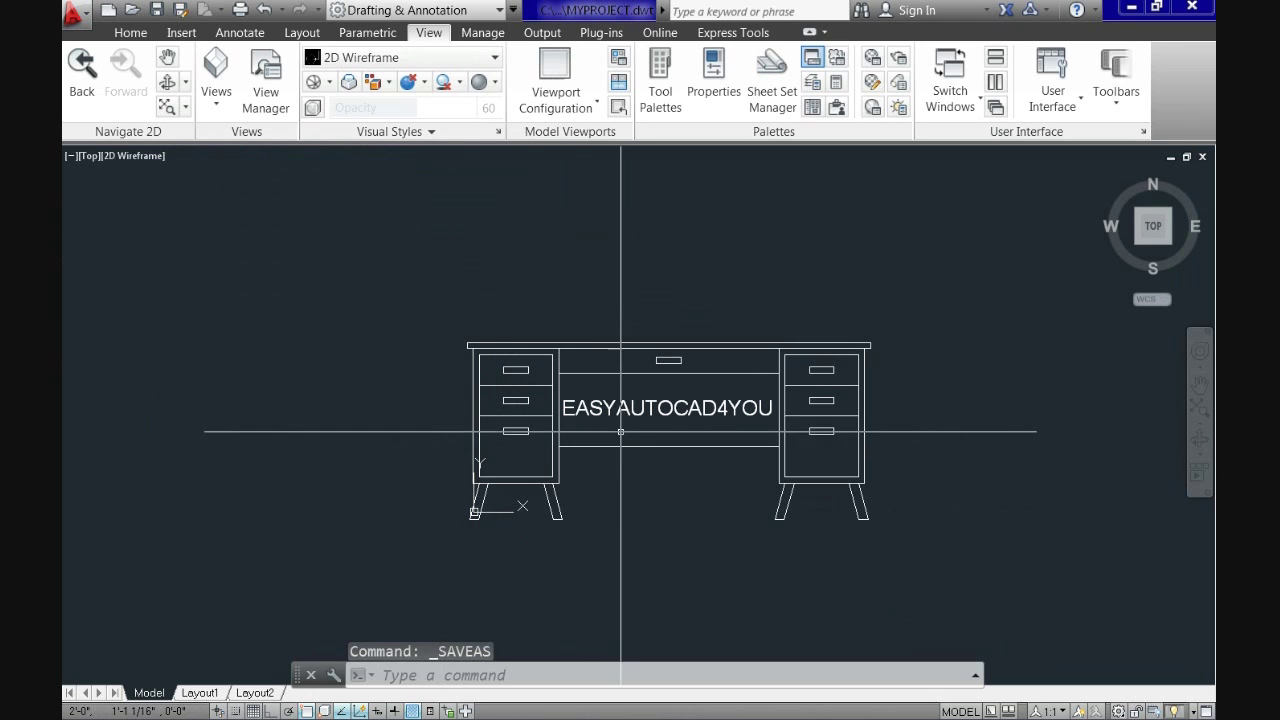
{"action": "scroll", "coordinate": [631, 440], "scroll_direction": "up", "scroll_amount": 3}
{"action": "scroll", "coordinate": [656, 478], "scroll_direction": "down", "scroll_amount": 6}
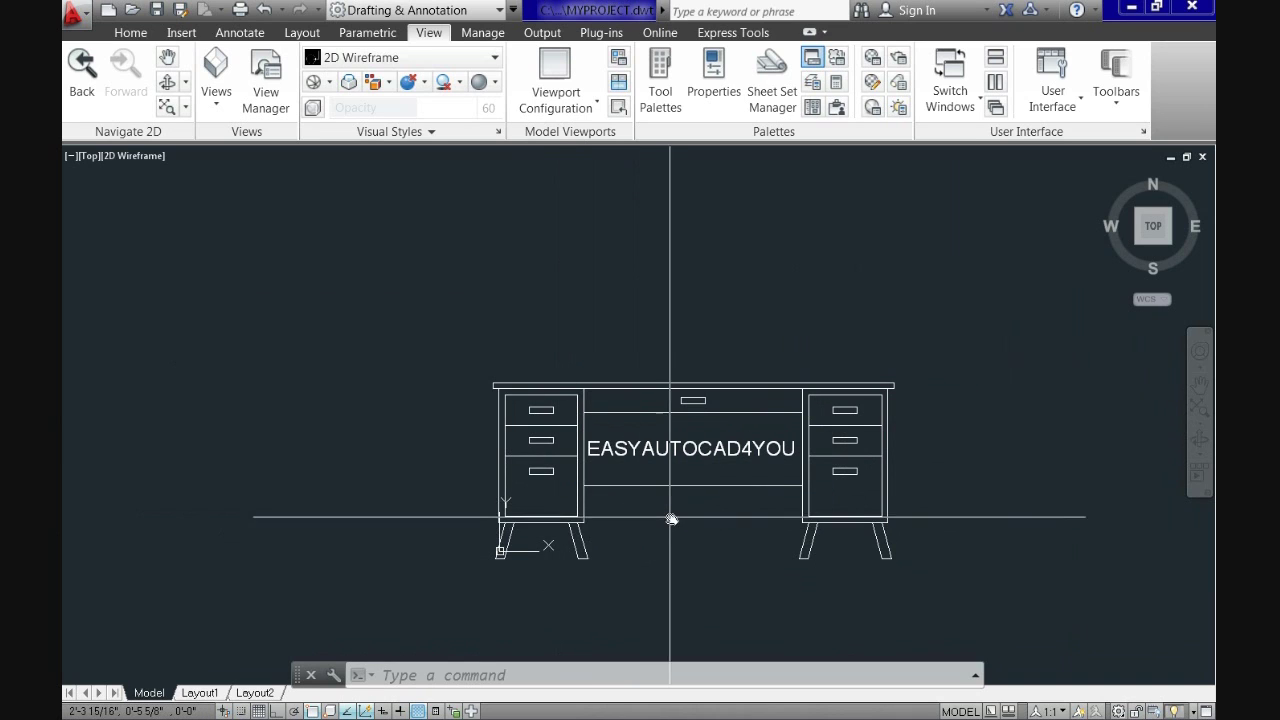
{"action": "middle_click_drag", "start_coordinate": [671, 517], "coordinate": [664, 525]}
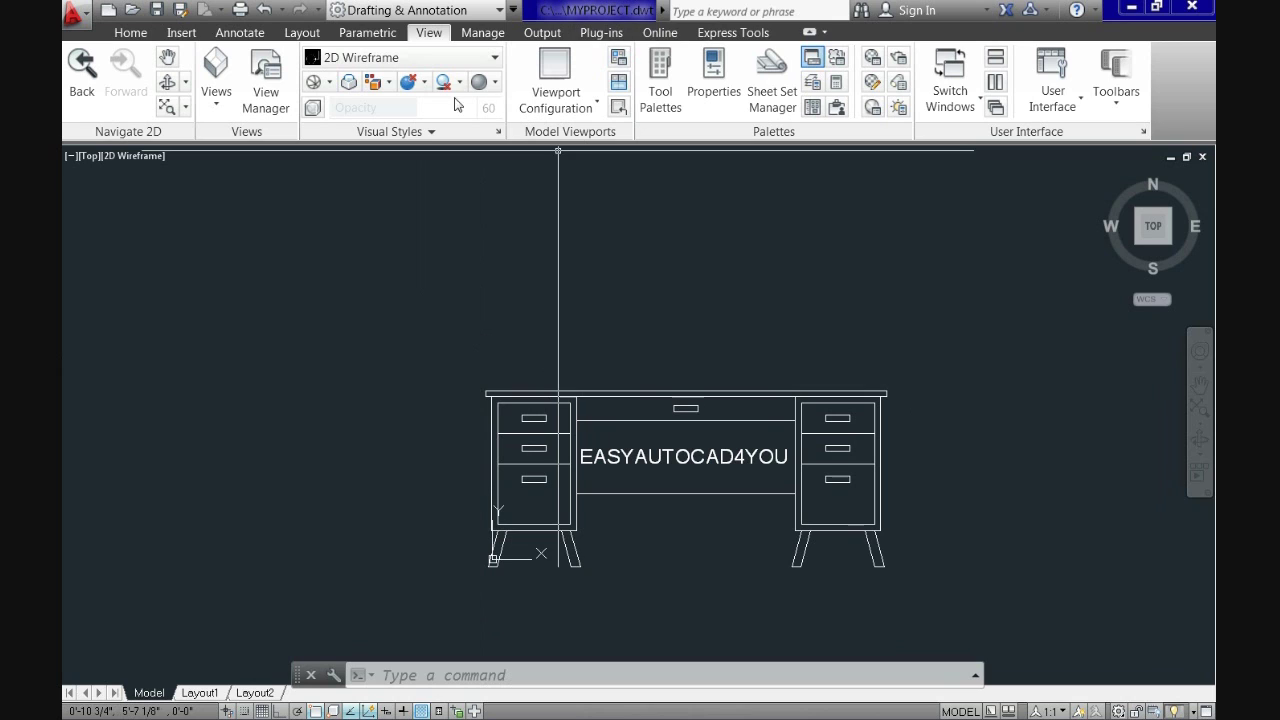
Rename the Layout1 tab to FRONT VIEW.
{"action": "left_click", "coordinate": [201, 693]}
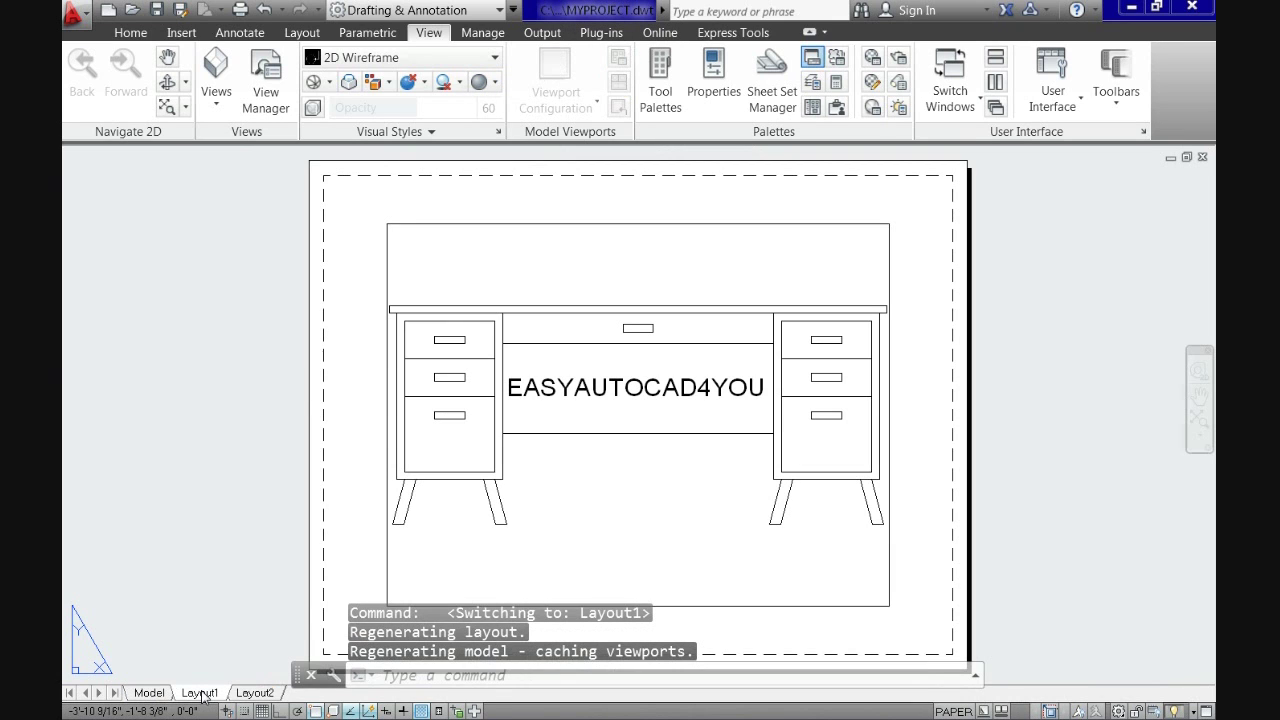
{"action": "right_click", "coordinate": [203, 694]}
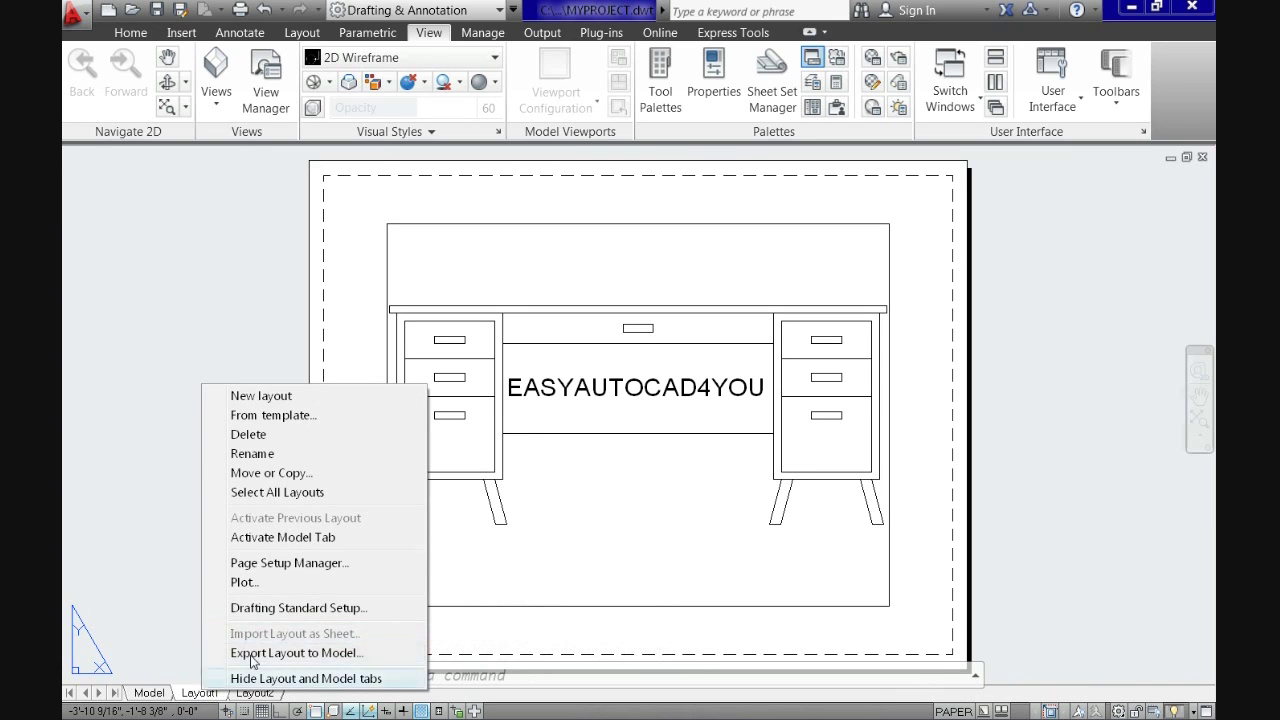
{"action": "left_click", "coordinate": [254, 453]}
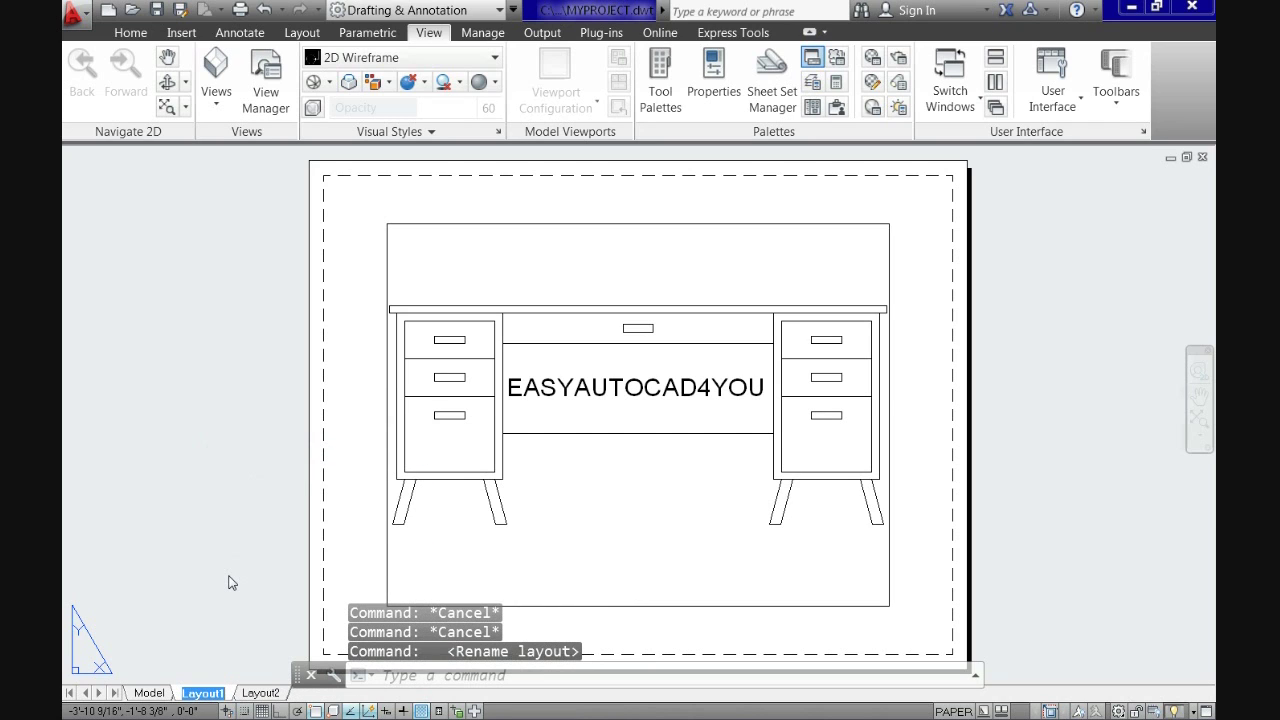
{"action": "type", "text": "FRO"}
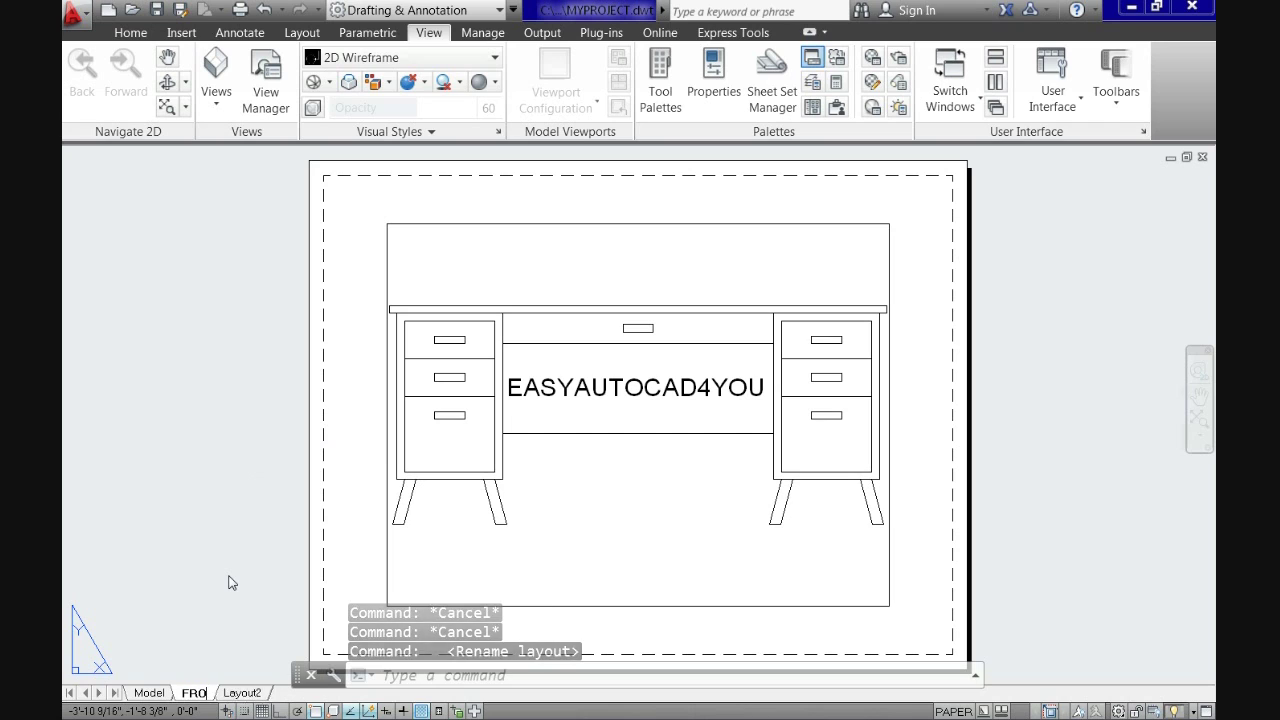
{"action": "type", "text": "NT VIEW"}
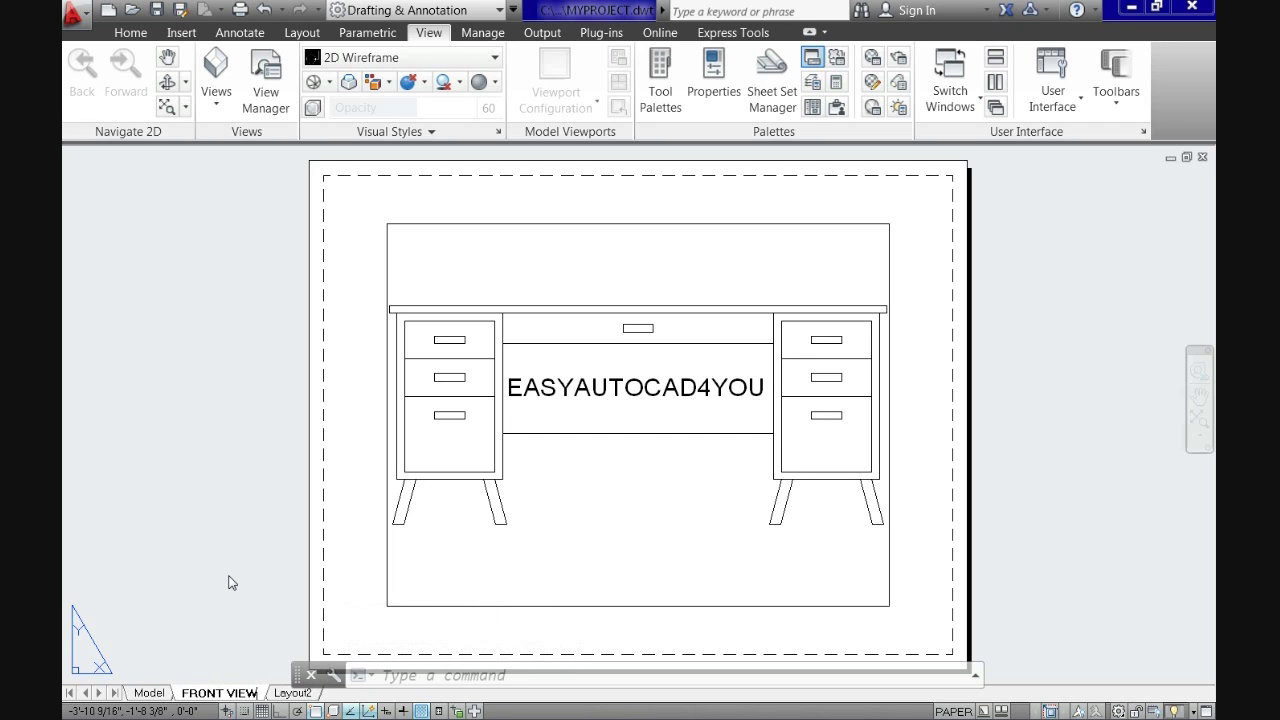
{"action": "left_click", "coordinate": [284, 693]}
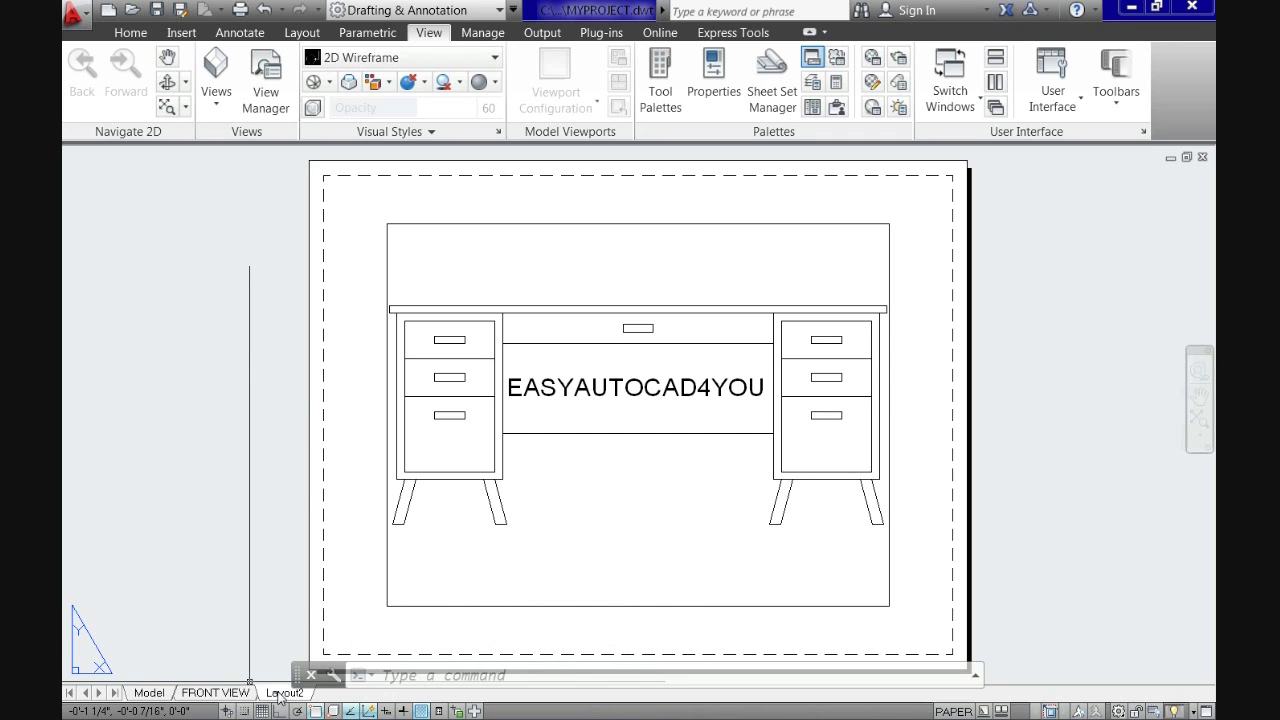
Rename the Layout2 tab to OPTIONAL VIEW, then return to model space.
{"action": "right_click", "coordinate": [280, 694]}
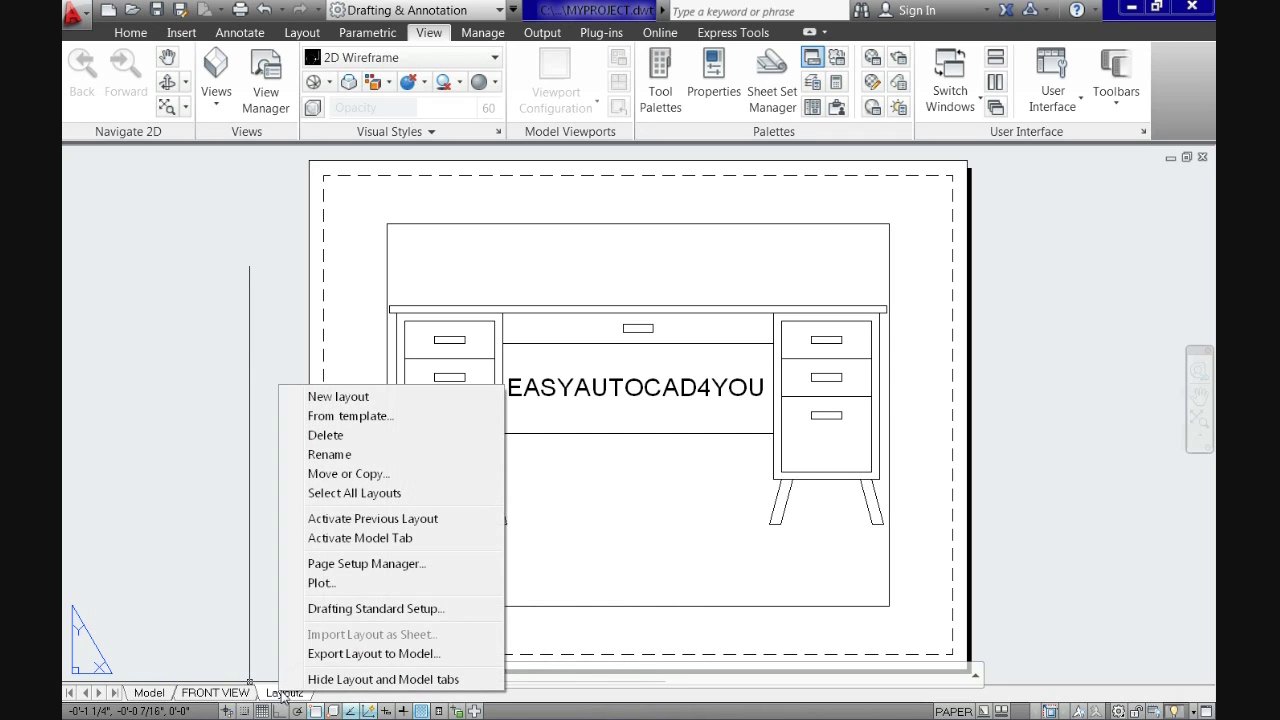
{"action": "left_click", "coordinate": [330, 454]}
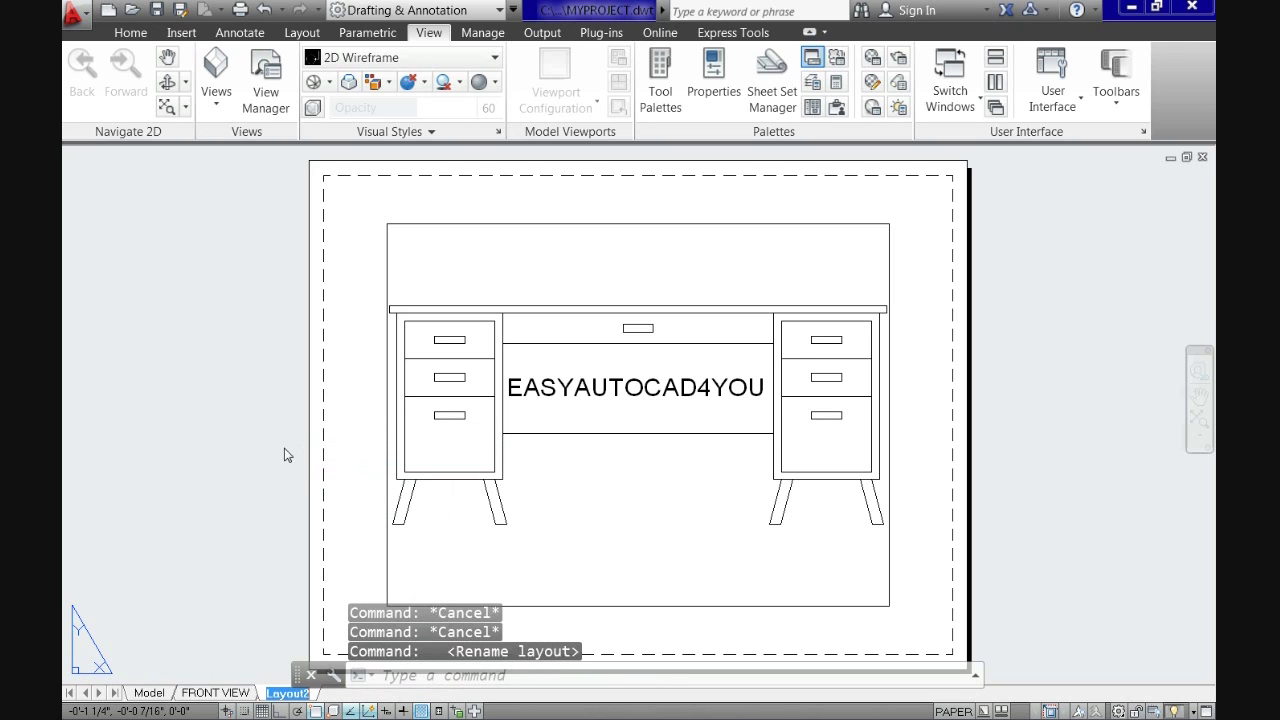
{"action": "type", "text": "OPTION"}
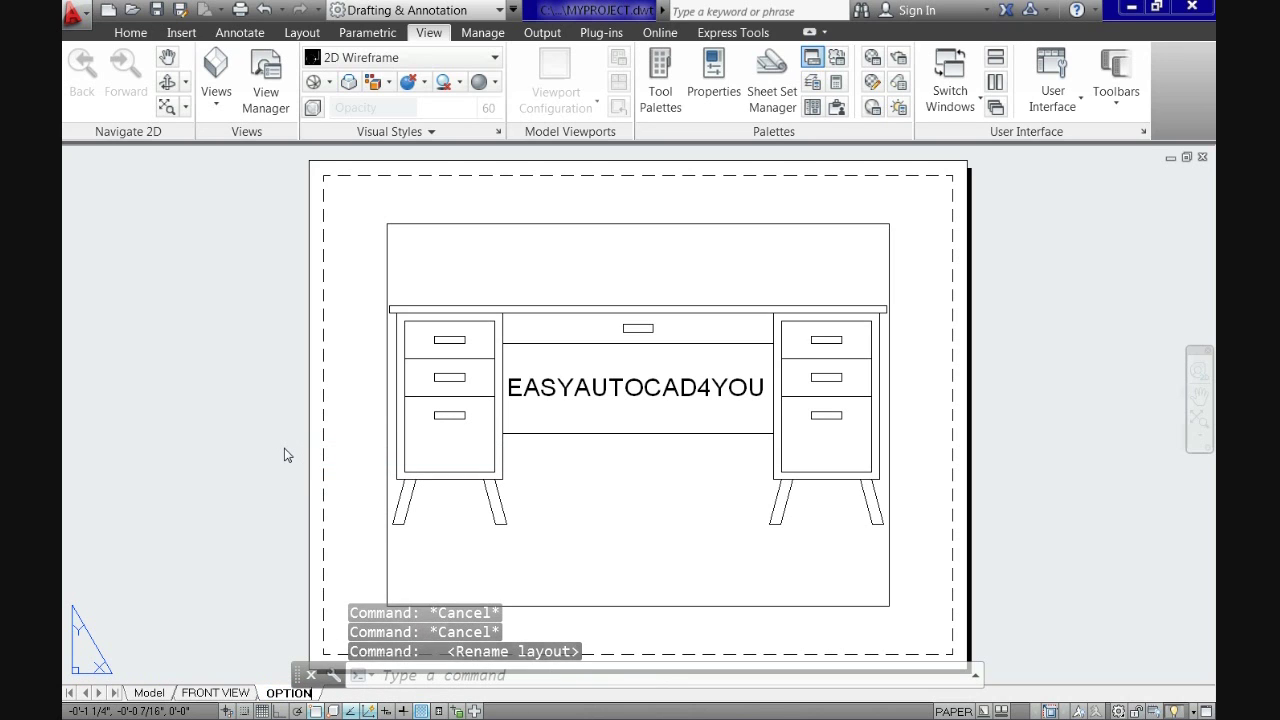
{"action": "type", "text": "AL VIEW"}
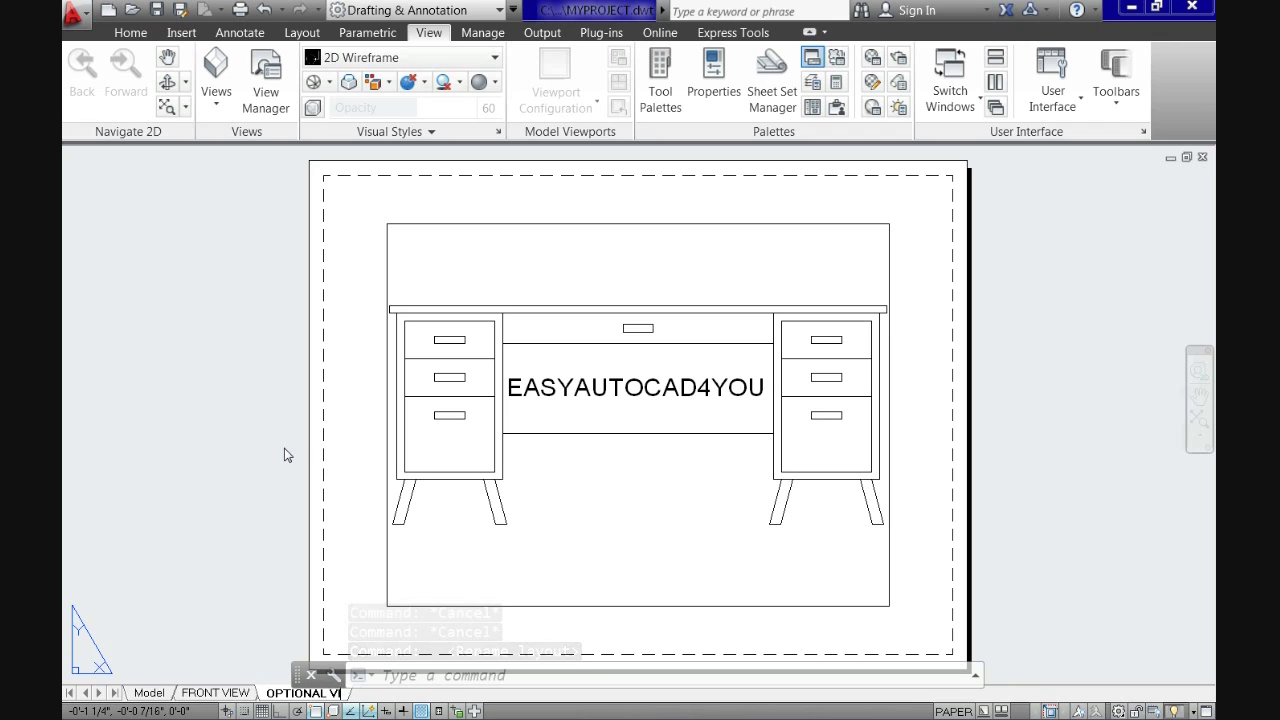
{"action": "left_click", "coordinate": [214, 692]}
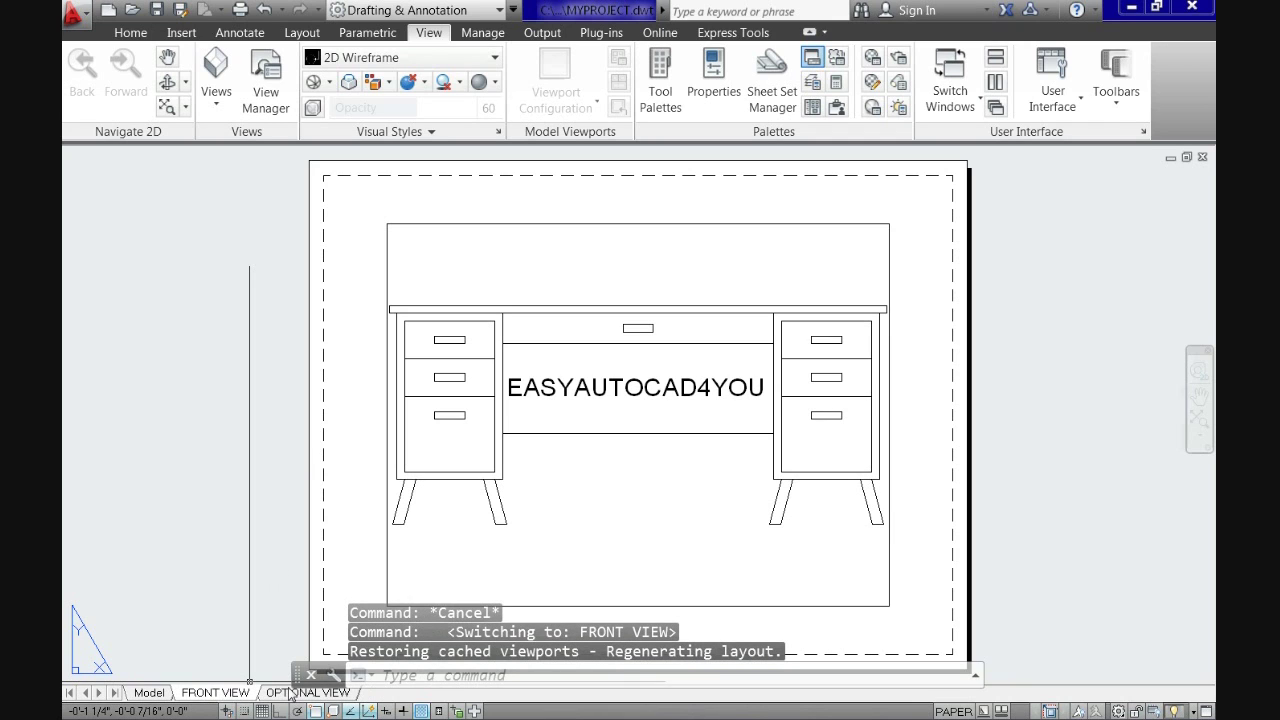
{"action": "left_click", "coordinate": [150, 692]}
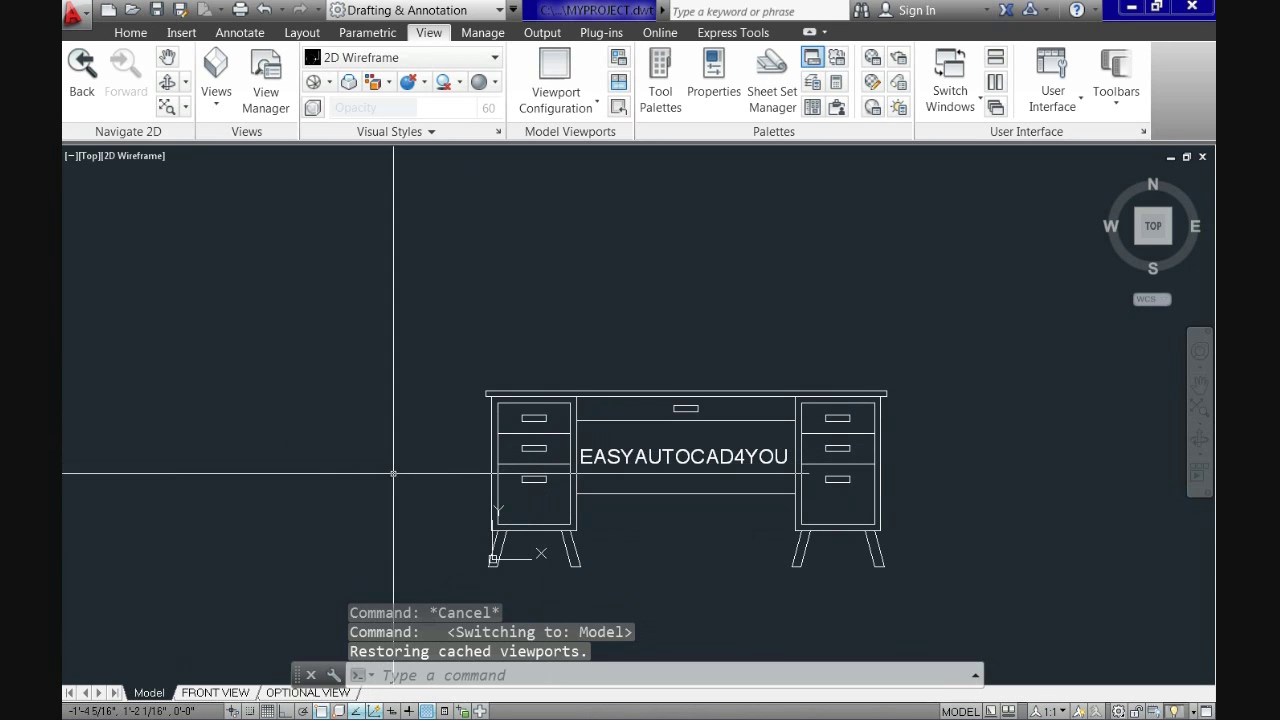
Save the template, then preview MYPROJECT.dwt in the new-drawing template list and cancel.
{"action": "left_click", "coordinate": [156, 11]}
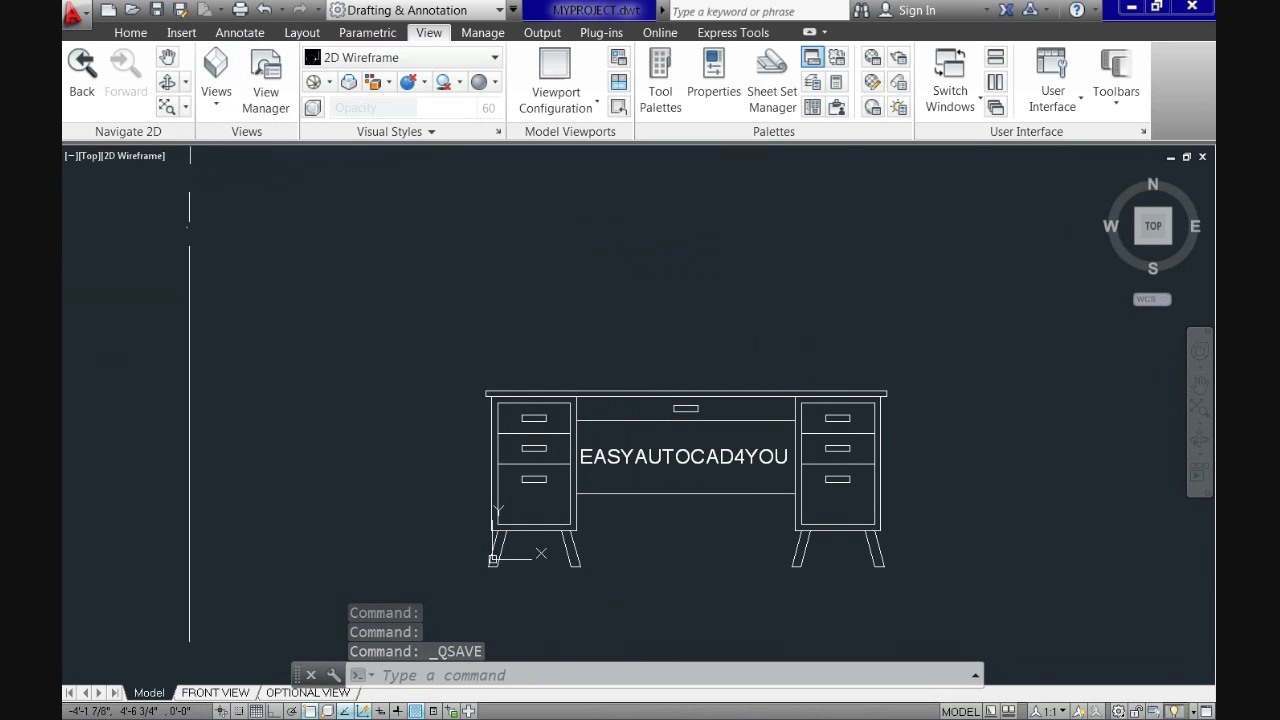
{"action": "left_click", "coordinate": [73, 12]}
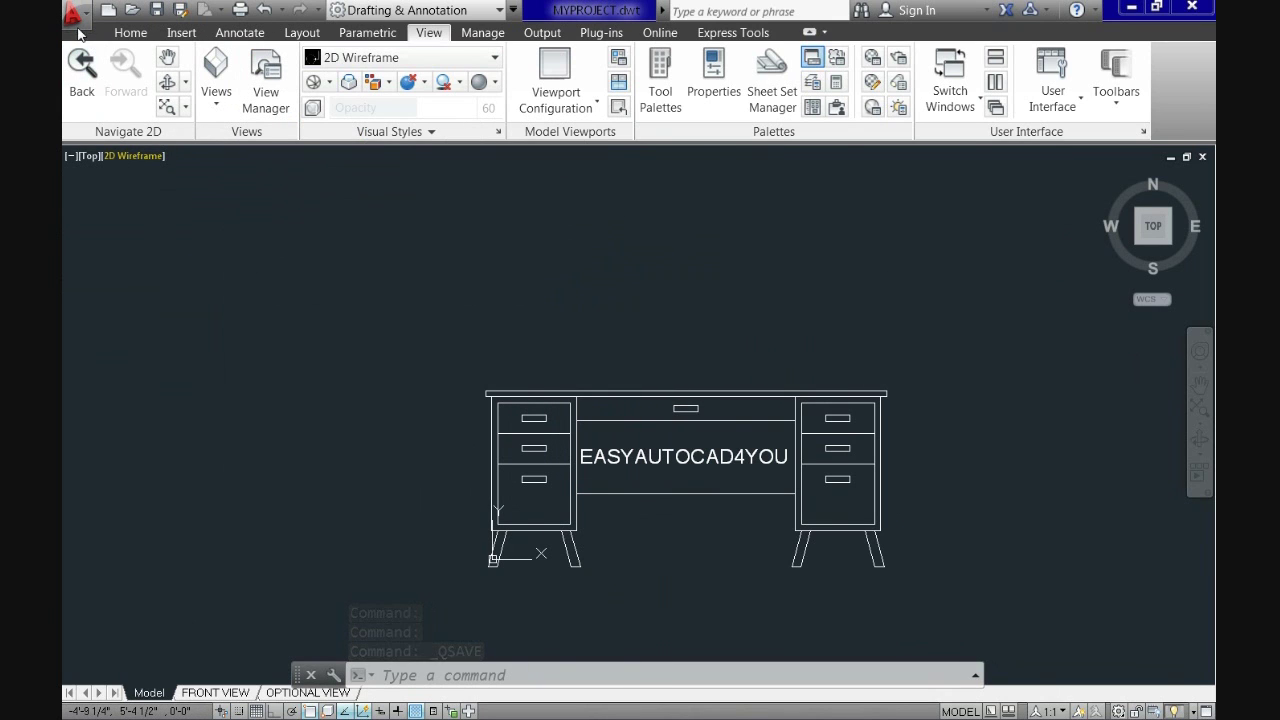
{"action": "left_click", "coordinate": [113, 126]}
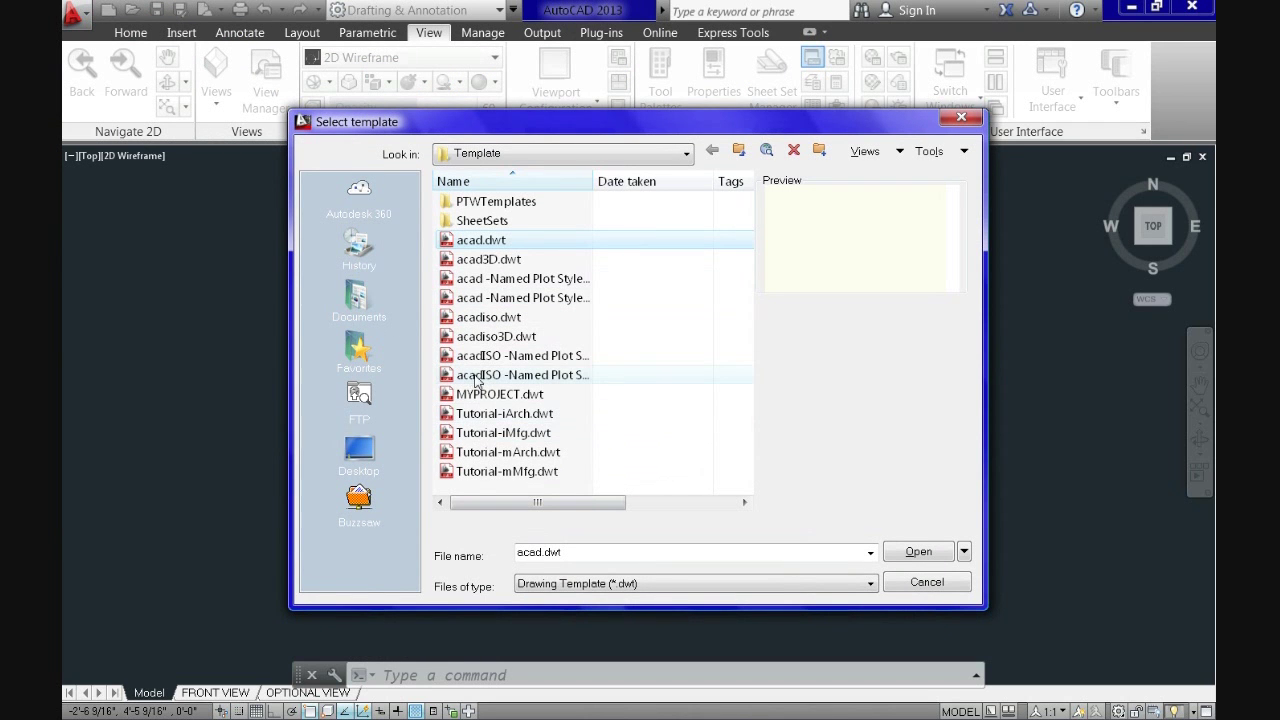
{"action": "left_click", "coordinate": [469, 398]}
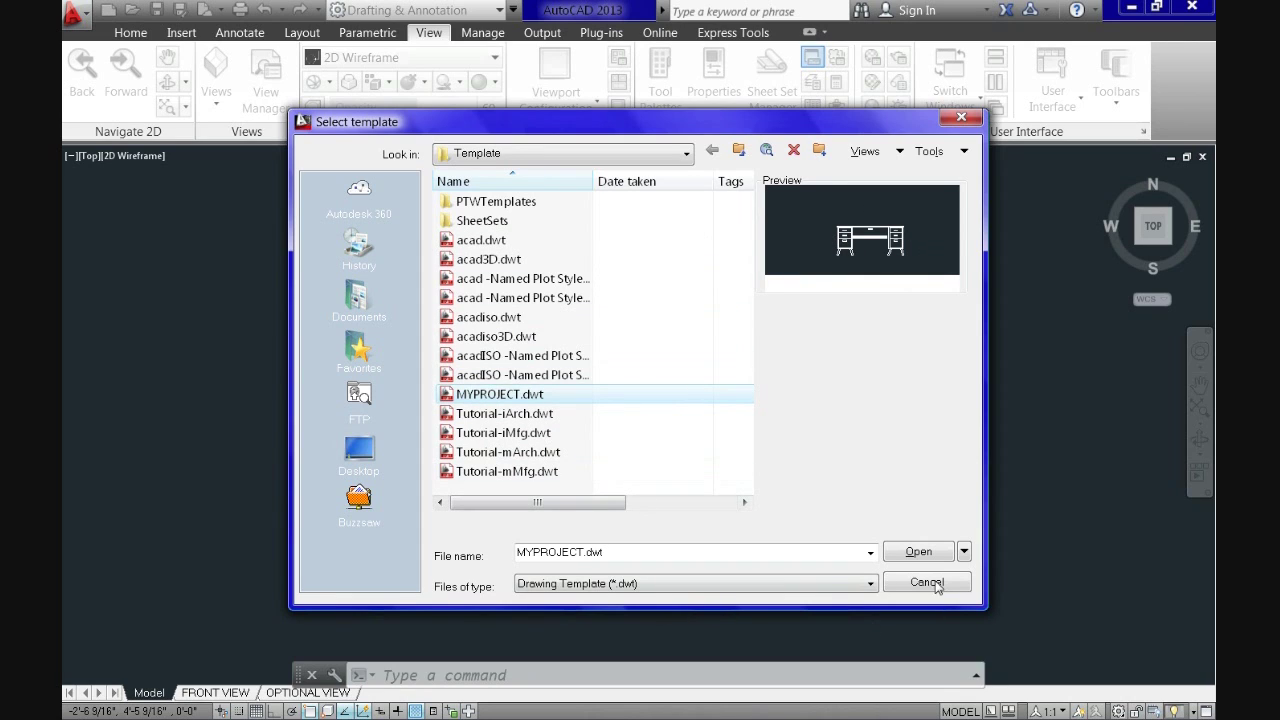
{"action": "left_click", "coordinate": [930, 584]}
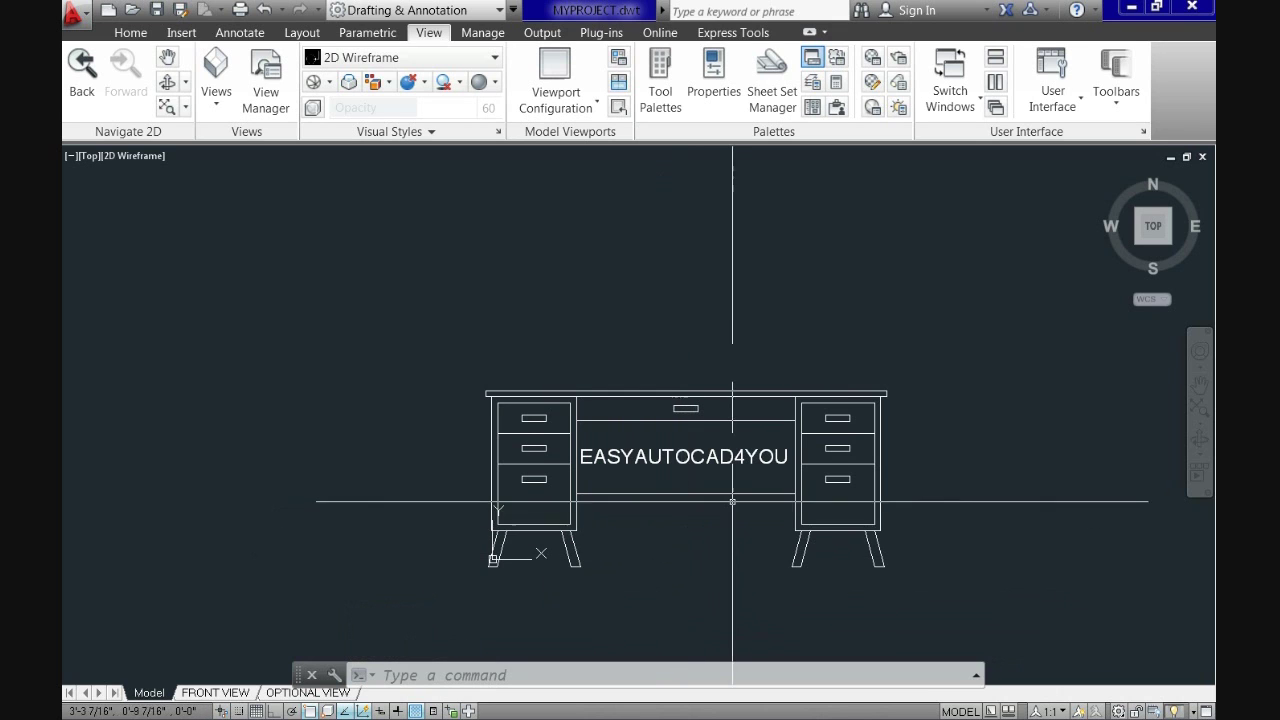
{"action": "scroll", "coordinate": [737, 500], "scroll_direction": "up", "scroll_amount": 2}
{"action": "mouse_move", "coordinate": [738, 531]}
{"action": "middle_mouse_down"}
{"action": "mouse_move", "coordinate": [720, 486]}
{"action": "mouse_move", "coordinate": [694, 488]}
{"action": "middle_mouse_up"}
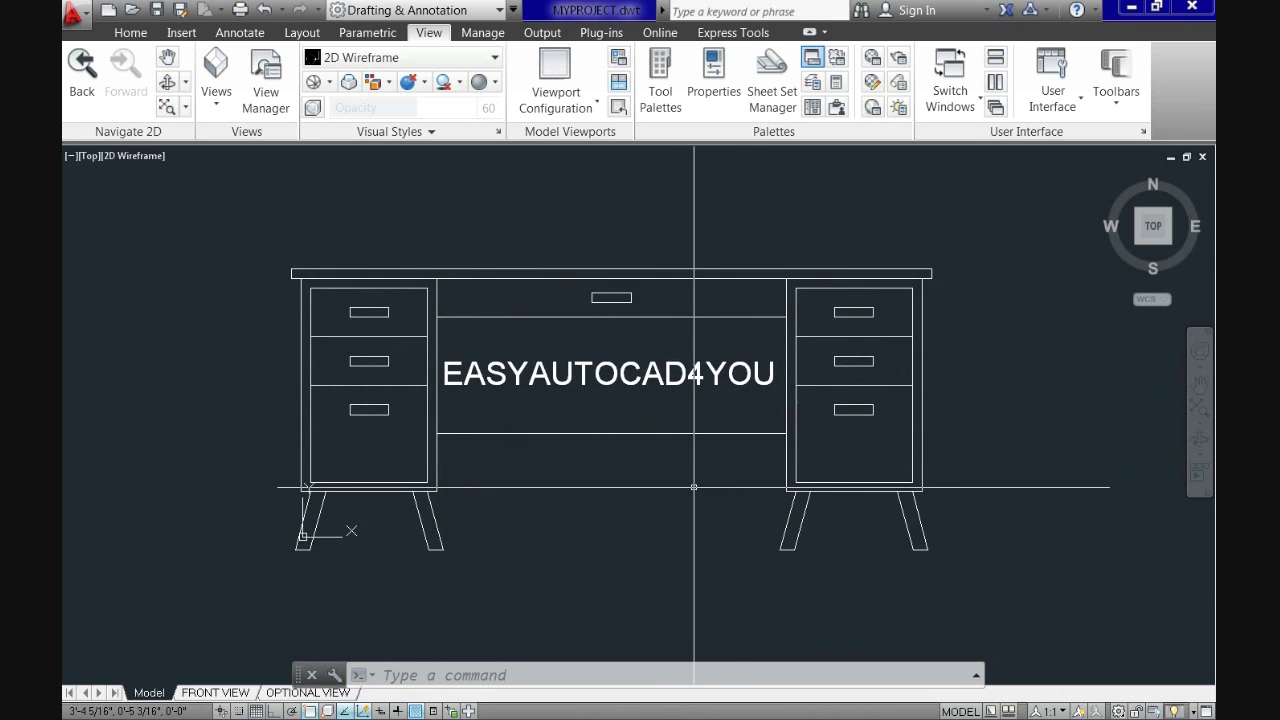